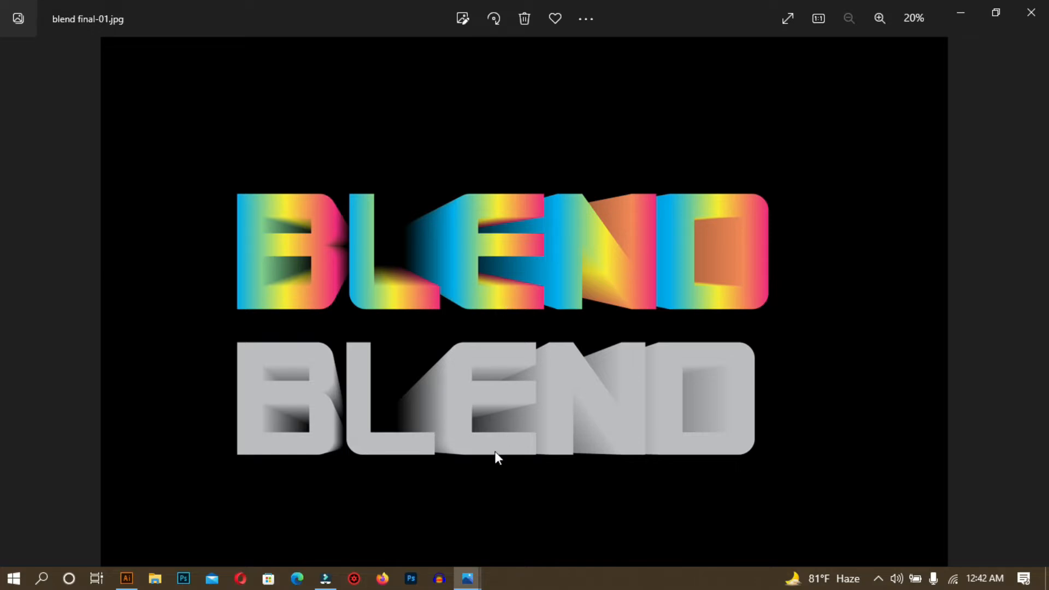
- View the LOVE reference image and the finished BLEND artwork, then return to the empty document
mouse_move(467, 578)
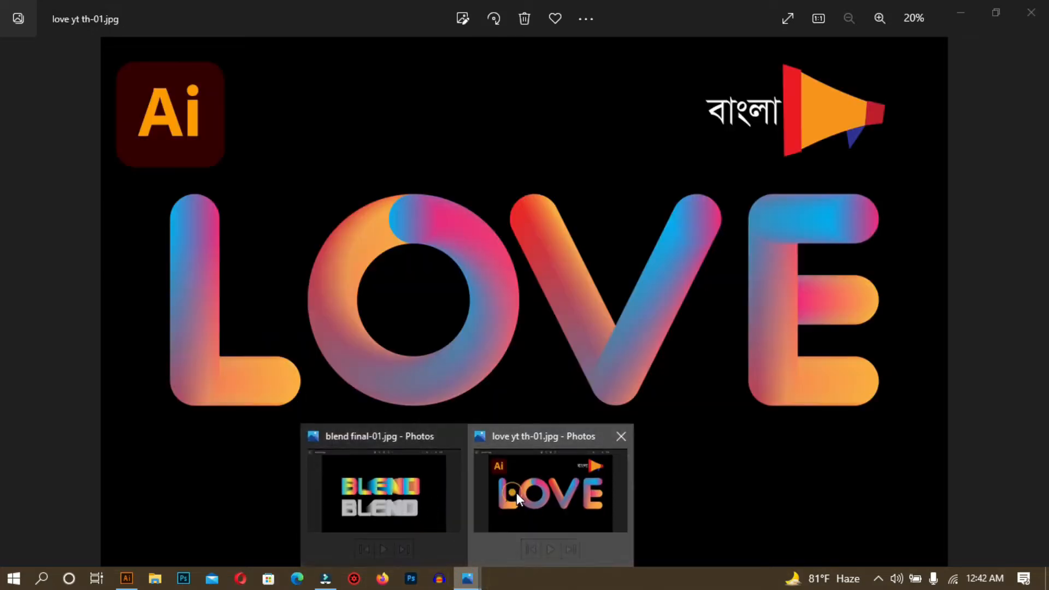
left_click(516, 493)
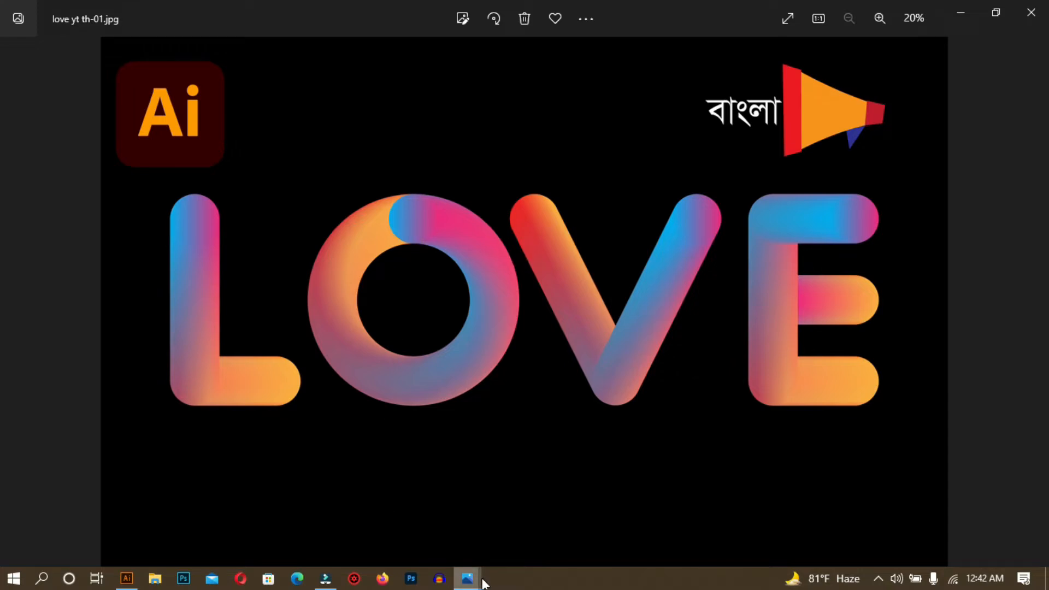
mouse_move(482, 581)
left_click(398, 501)
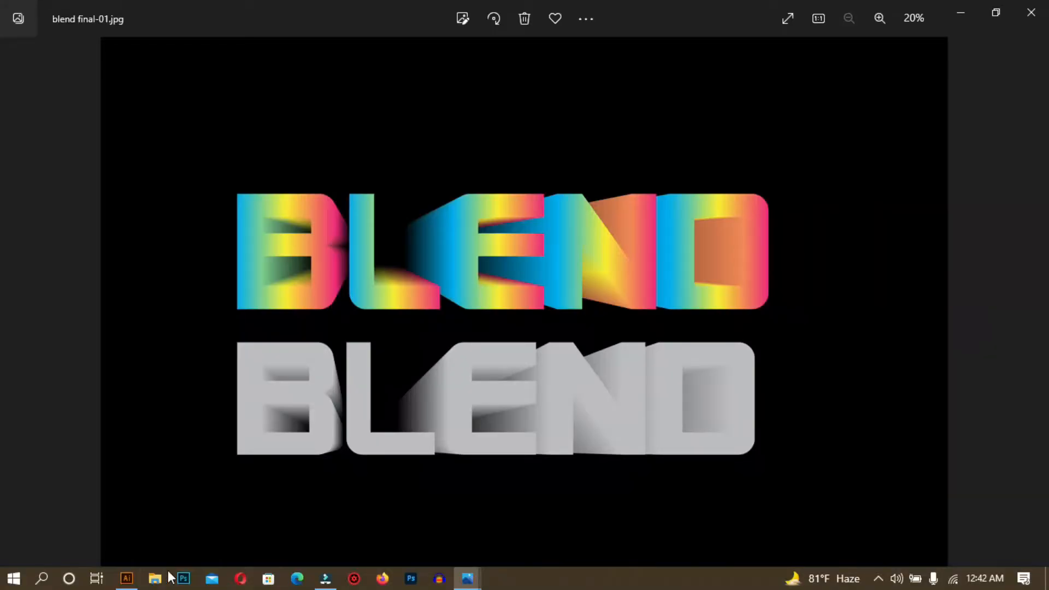
left_click(126, 579)
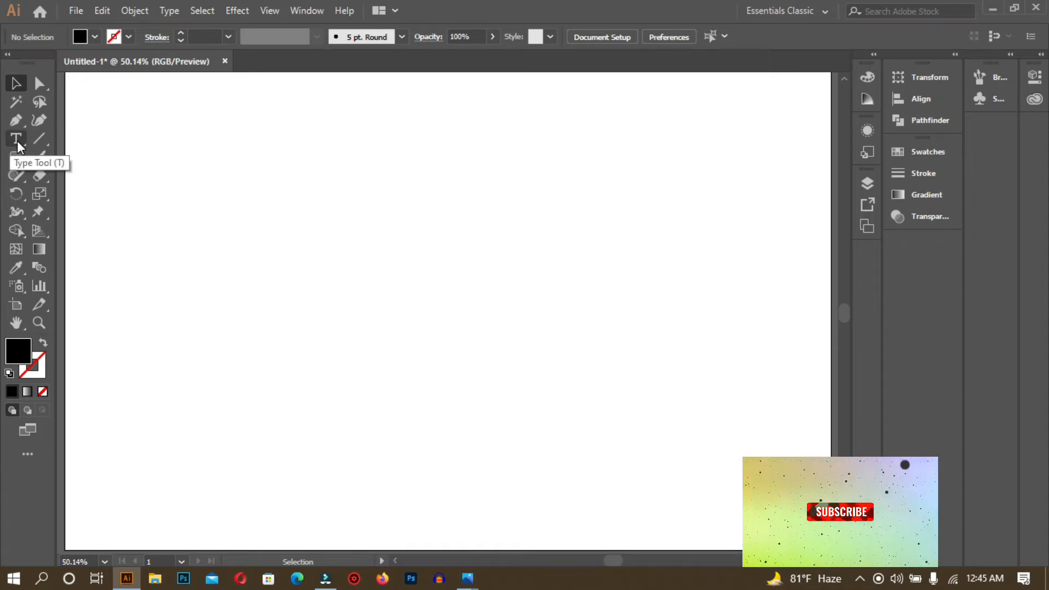
- Type 'blend' on the artboard and scale it up to about 242 pt
left_click(16, 138)
left_click(382, 329)
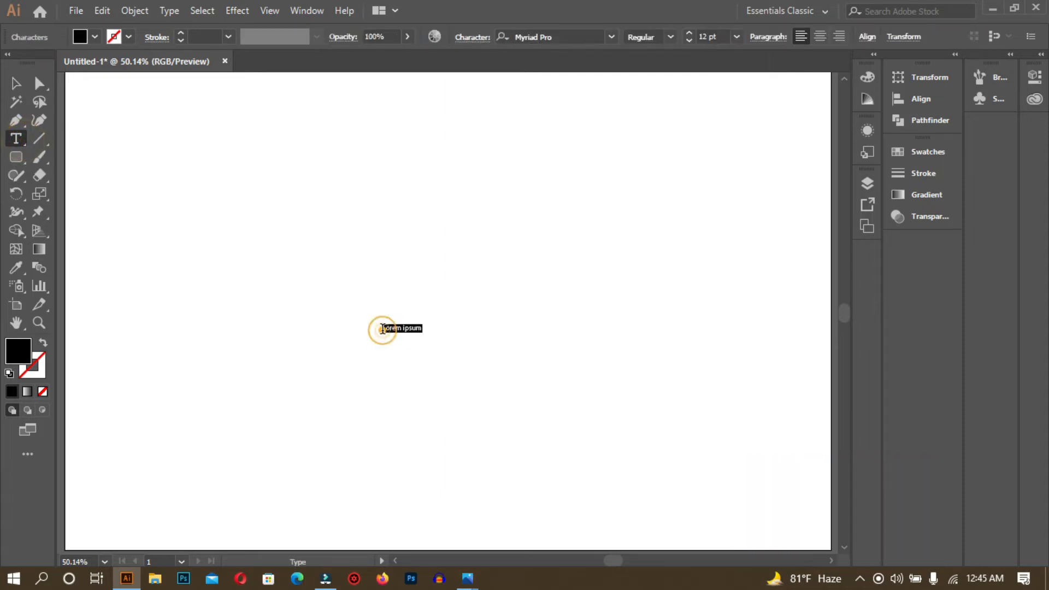
key("BackSpace")
left_click(16, 83)
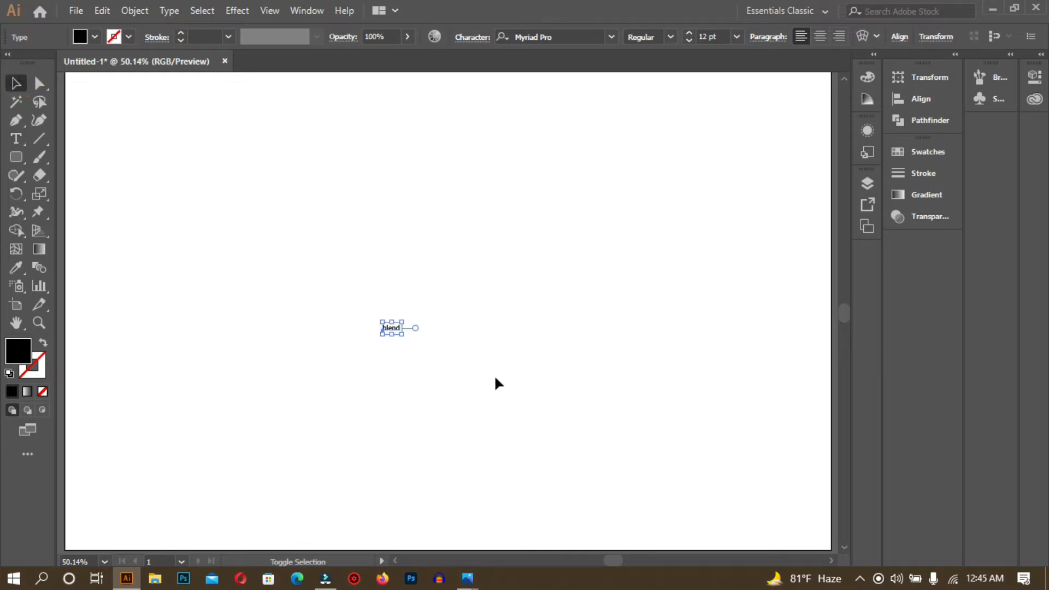
left_click_drag(402, 340, 624, 456)
left_click_drag(409, 335, 437, 333)
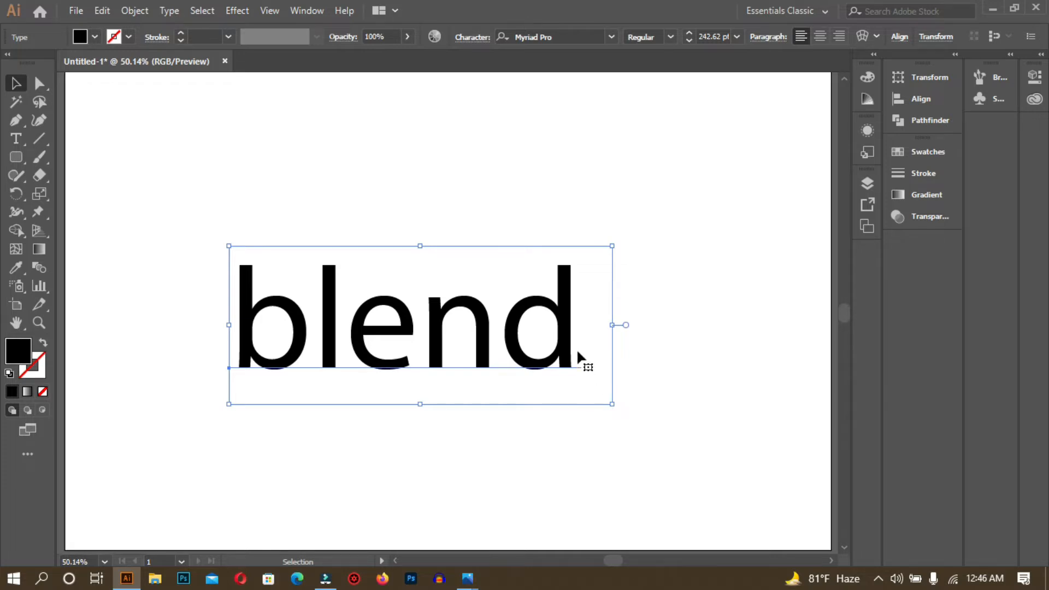
key("ctrl+t")
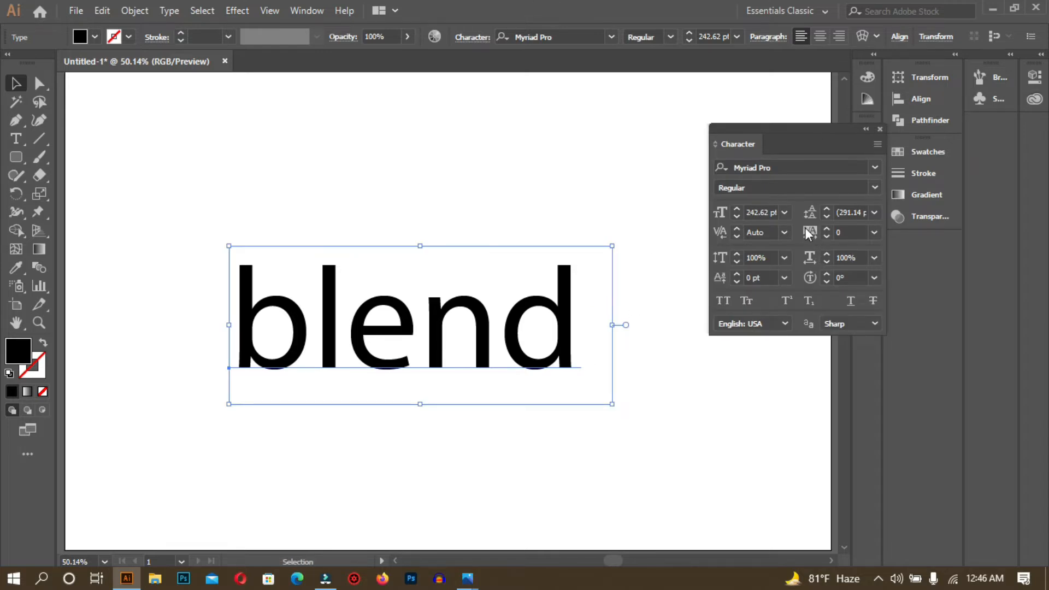
- Apply All Caps and the Alien Encounters Solid font to the blend text
left_click(723, 300)
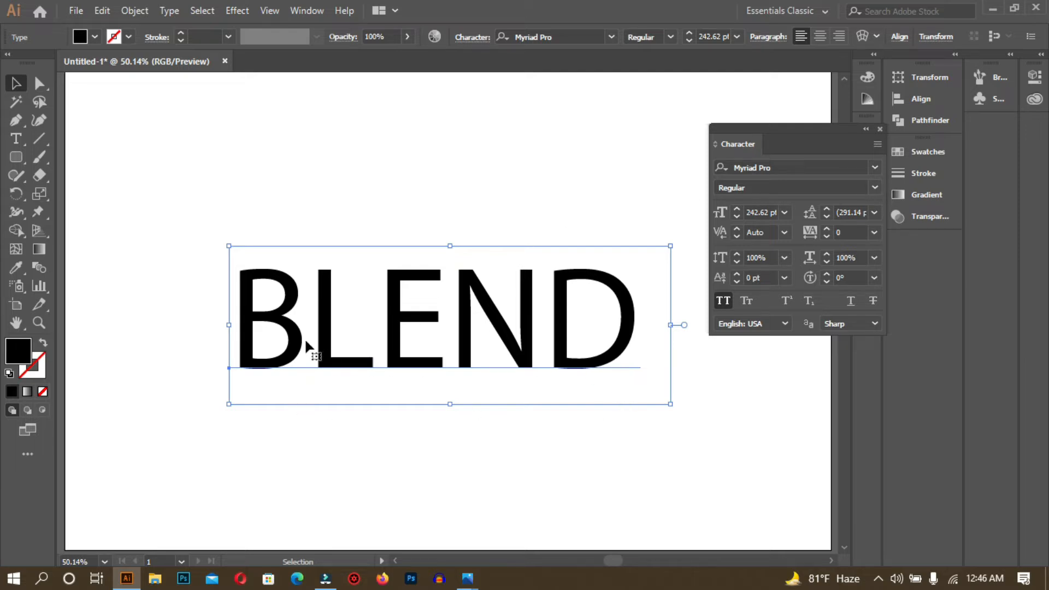
left_click(877, 169)
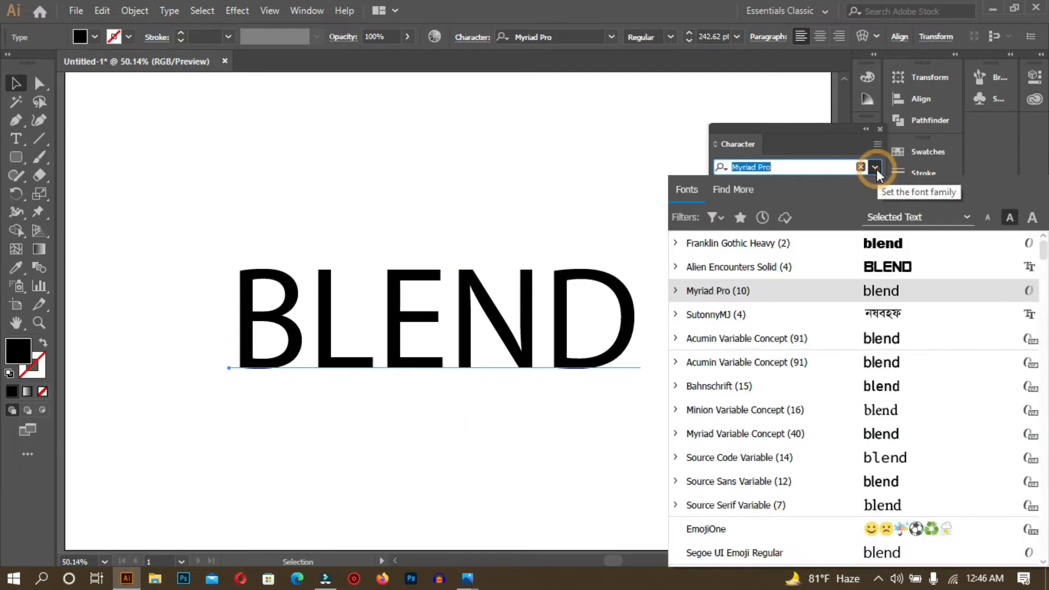
left_click(895, 270)
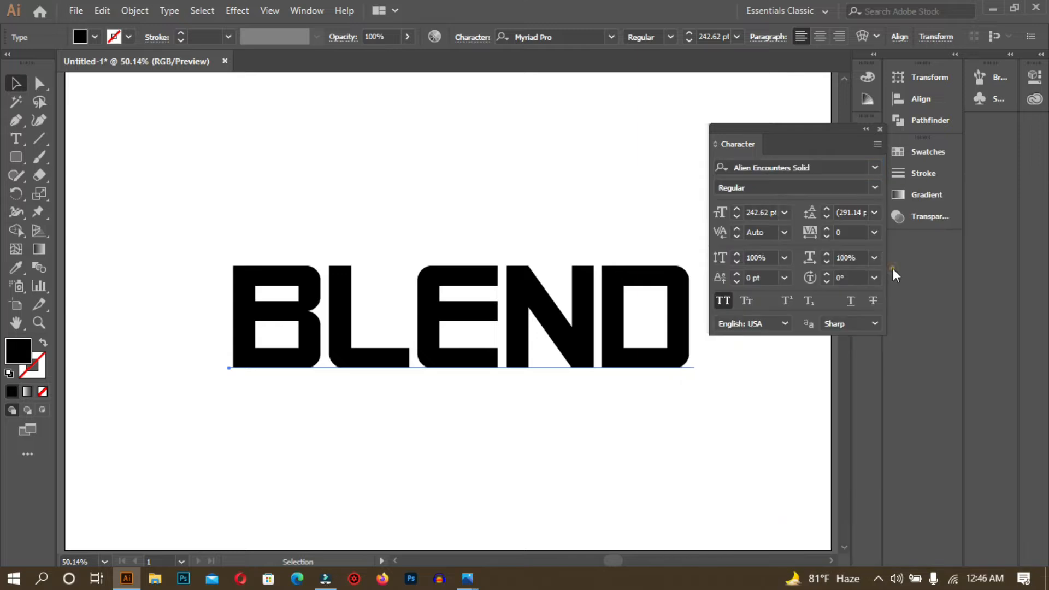
left_click(484, 195)
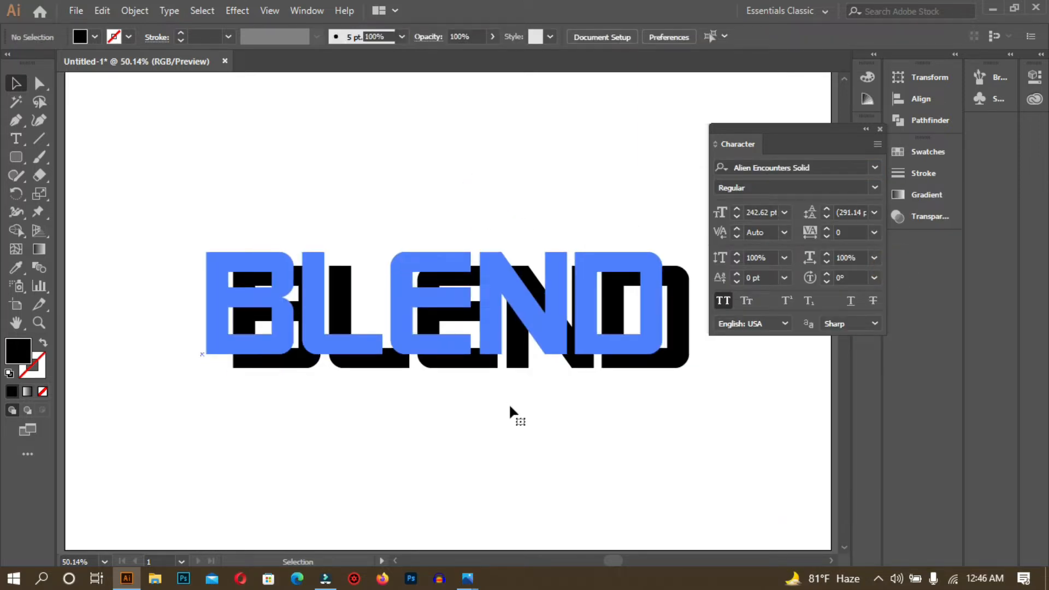
- Undo an accidental shift, nudge BLEND slightly up, and reselect the whole text object
key("ctrl+z")
left_click(510, 405)
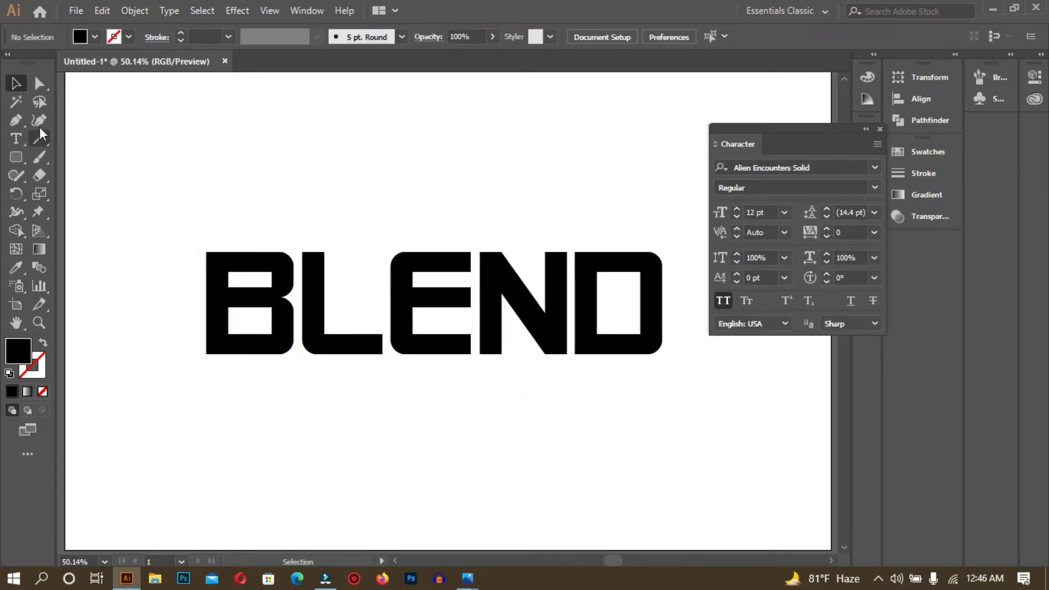
left_click(20, 77)
left_click_drag(457, 297, 454, 287)
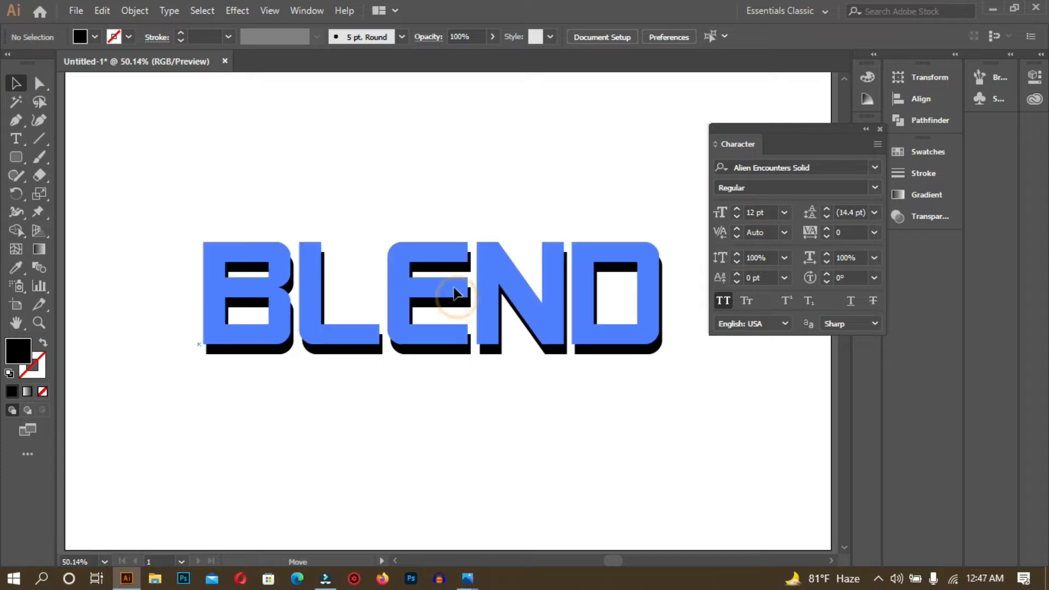
left_click(528, 411)
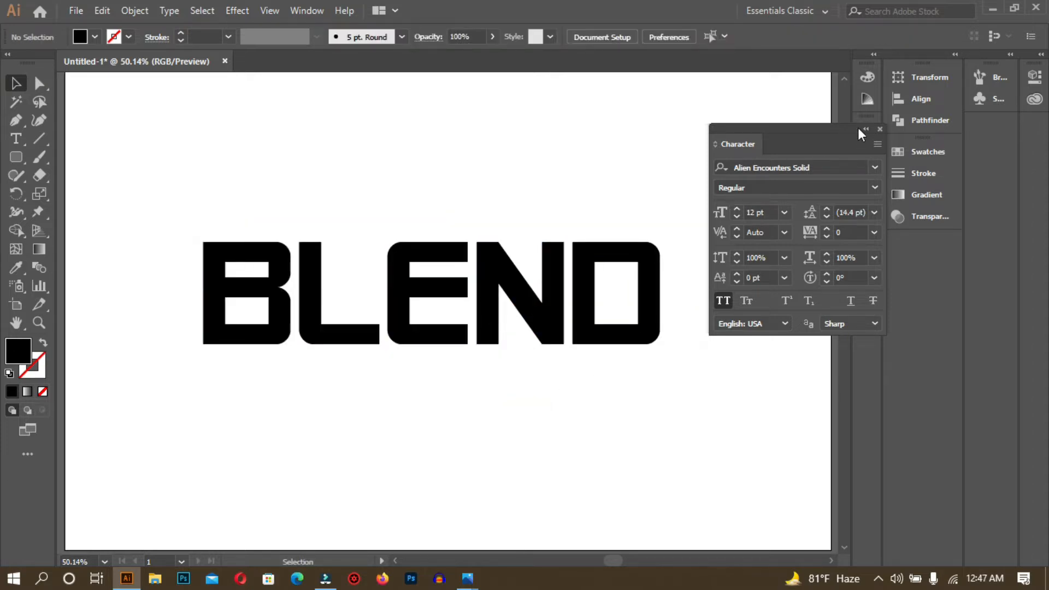
left_click(880, 129)
left_click(536, 298)
left_click_drag(187, 210, 679, 399)
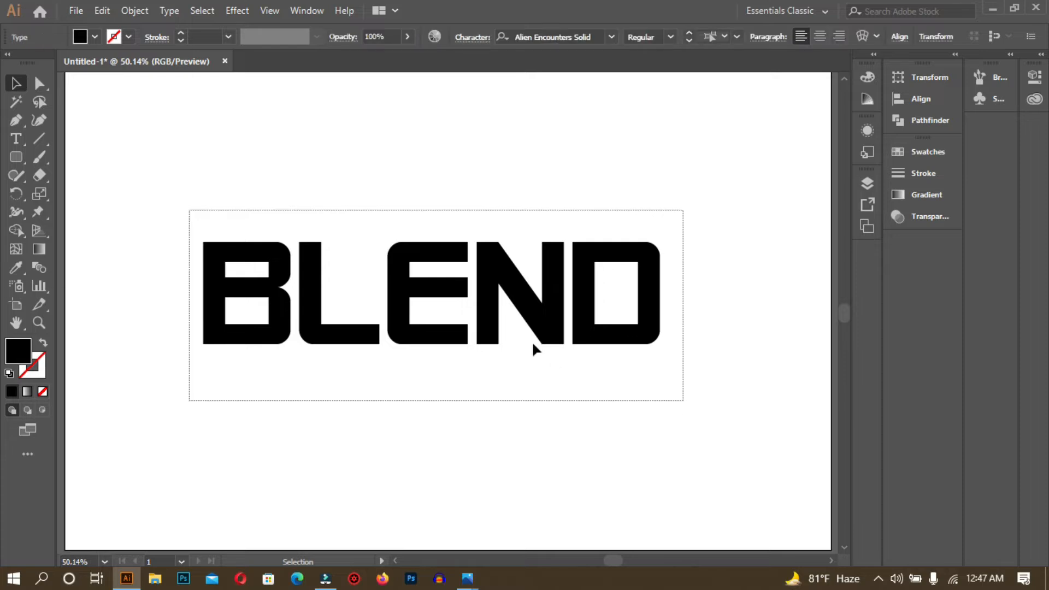
- Create outlines from BLEND, nudge it slightly, and check its paths in Outline view
right_click(431, 284)
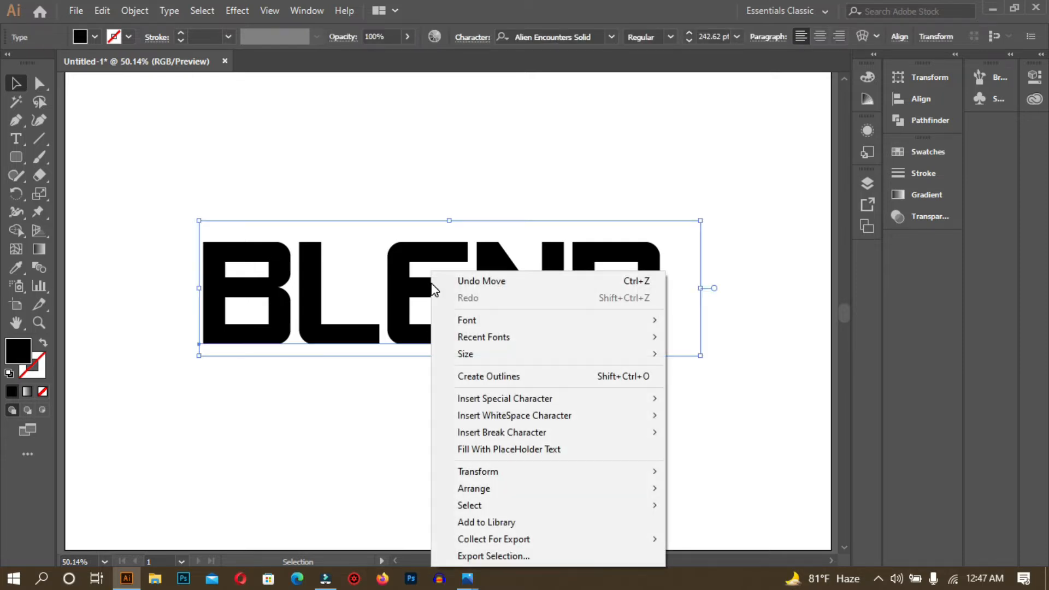
left_click(518, 377)
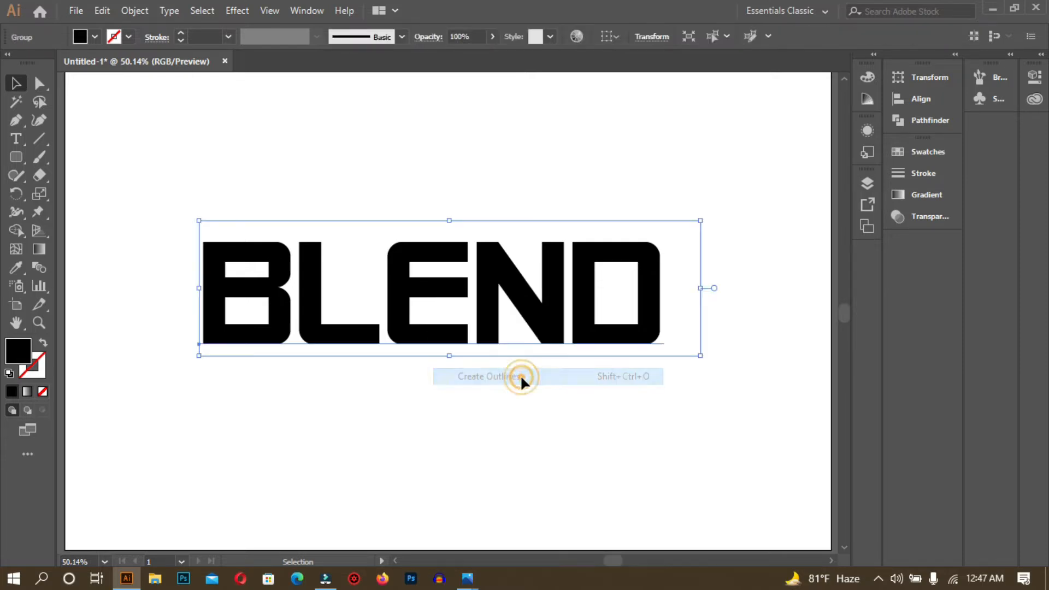
left_click(525, 382)
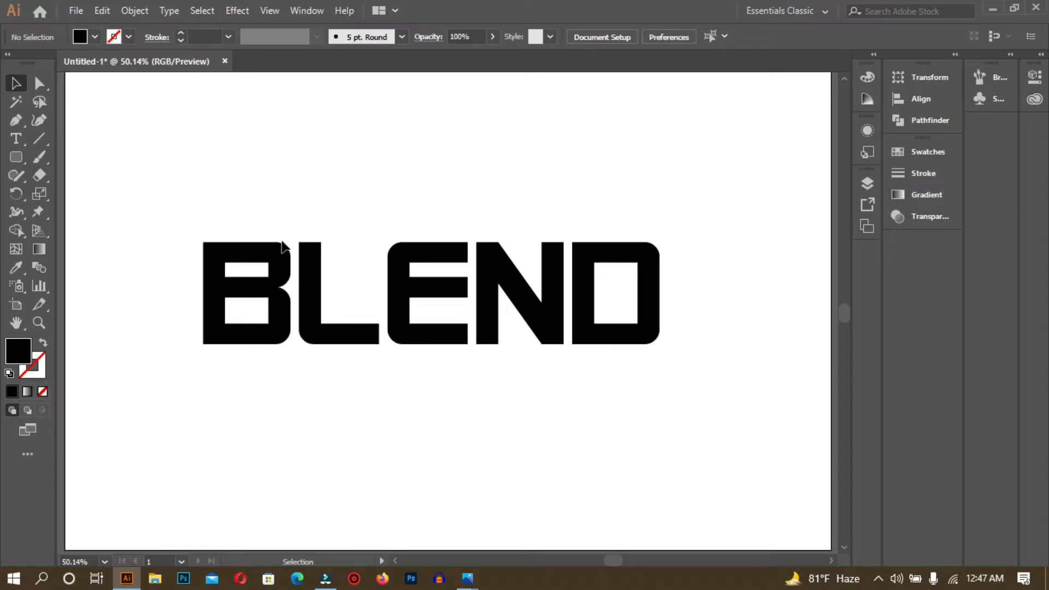
left_click_drag(276, 244, 286, 238)
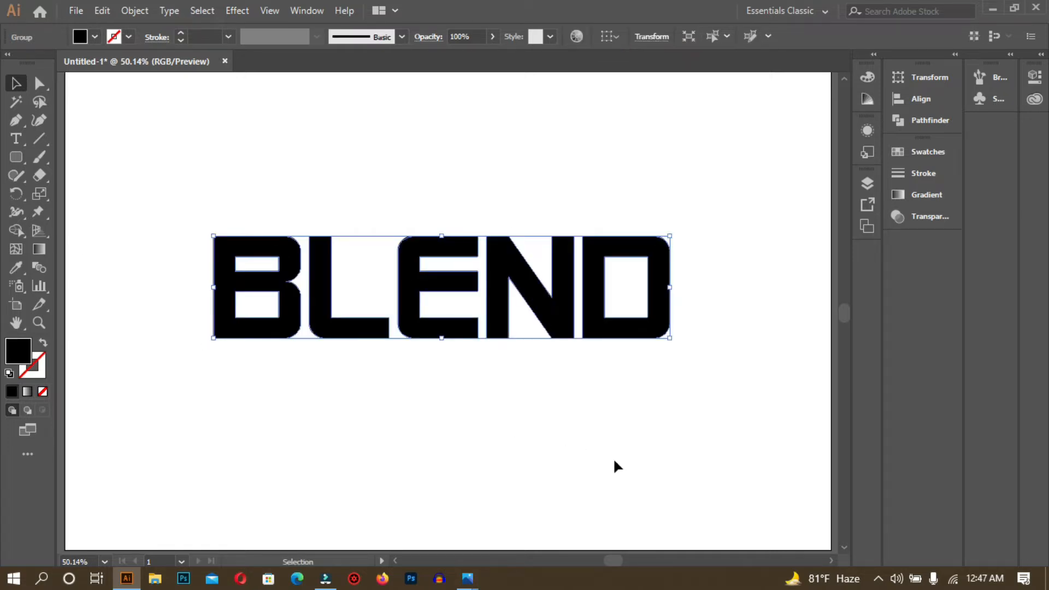
key("ctrl+y")
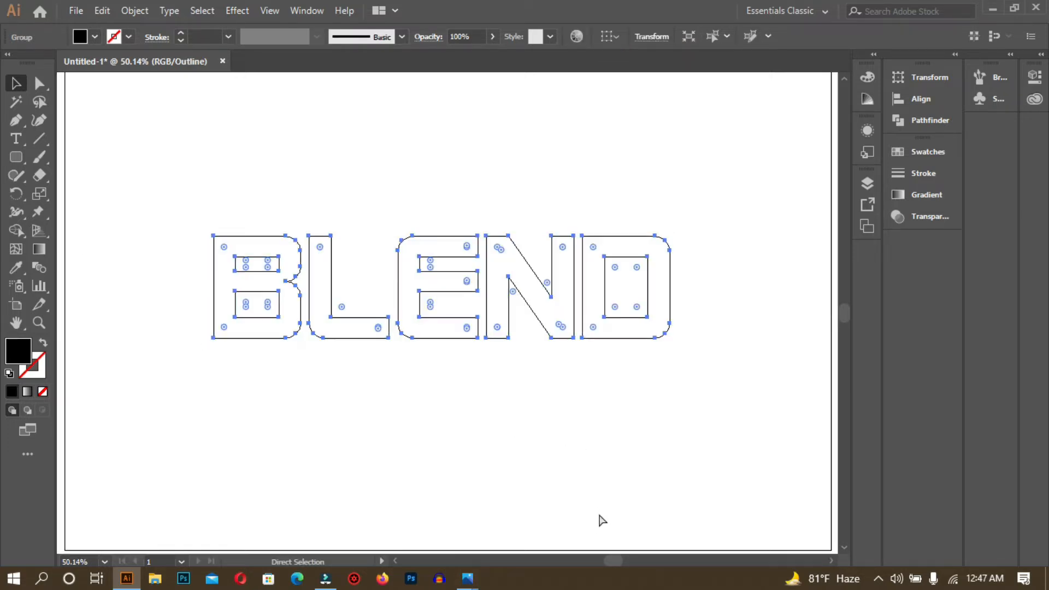
left_click(474, 459)
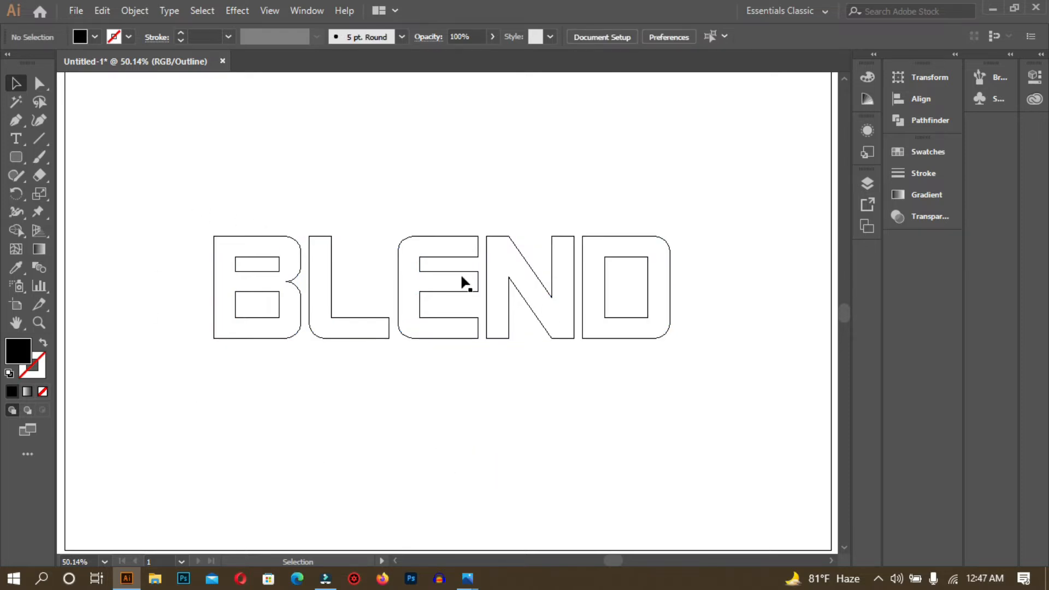
key("a")
key("ctrl+y")
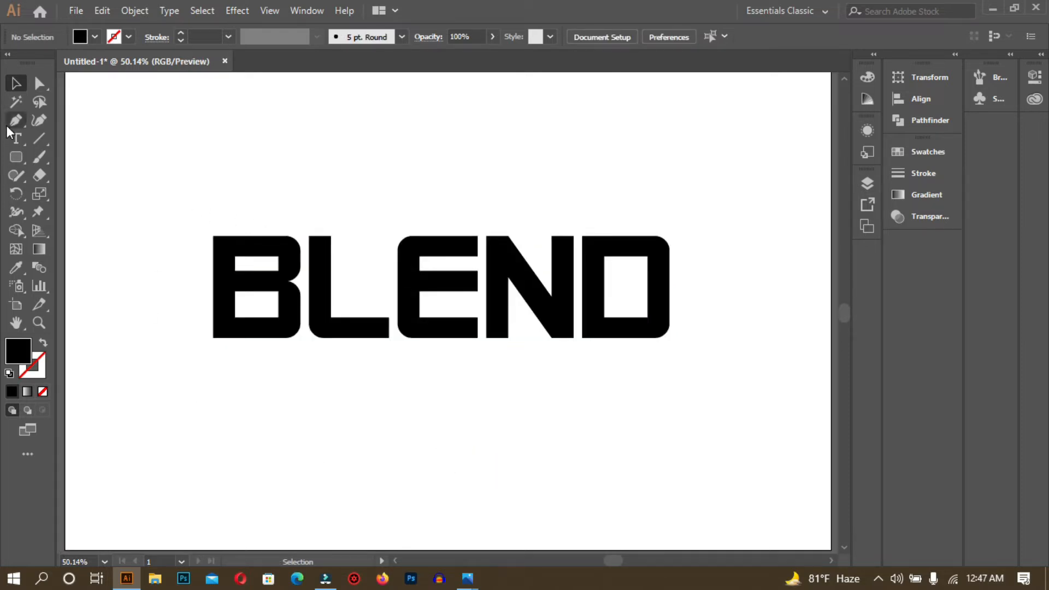
left_click(17, 138)
- Type the sample line 'jsfhjshjasfh' below BLEND and enlarge it to 94.2 pt
left_click(448, 465)
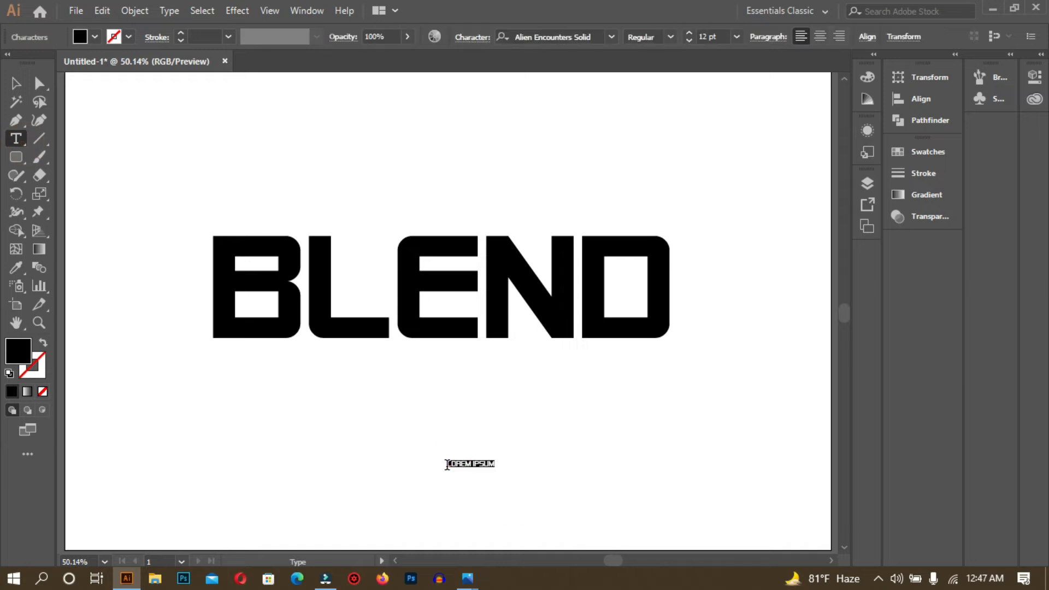
type("jsfhjshjasfh")
left_click(16, 83)
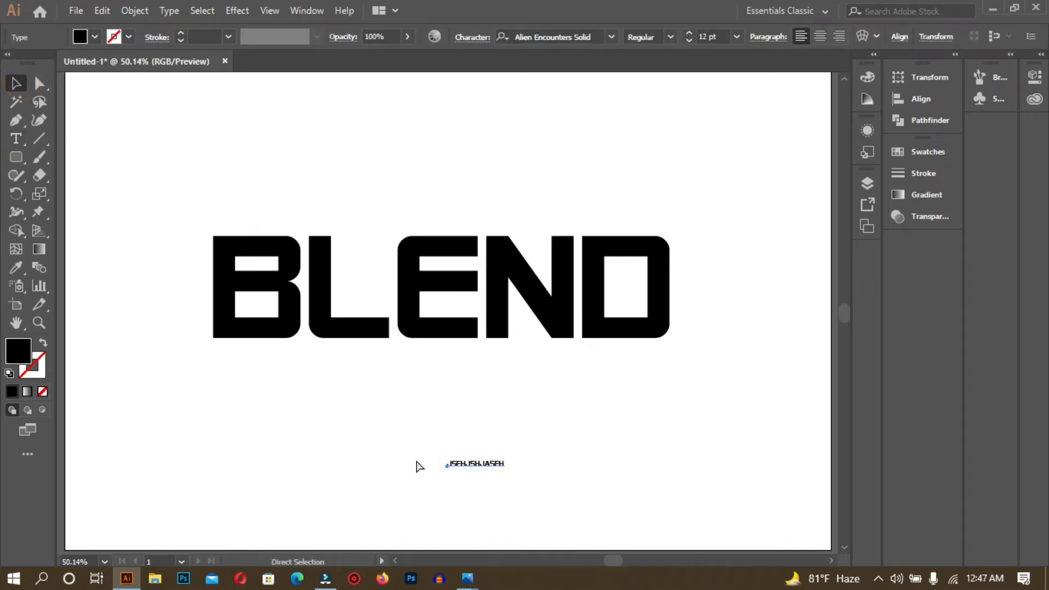
left_click(490, 465)
left_click(503, 472)
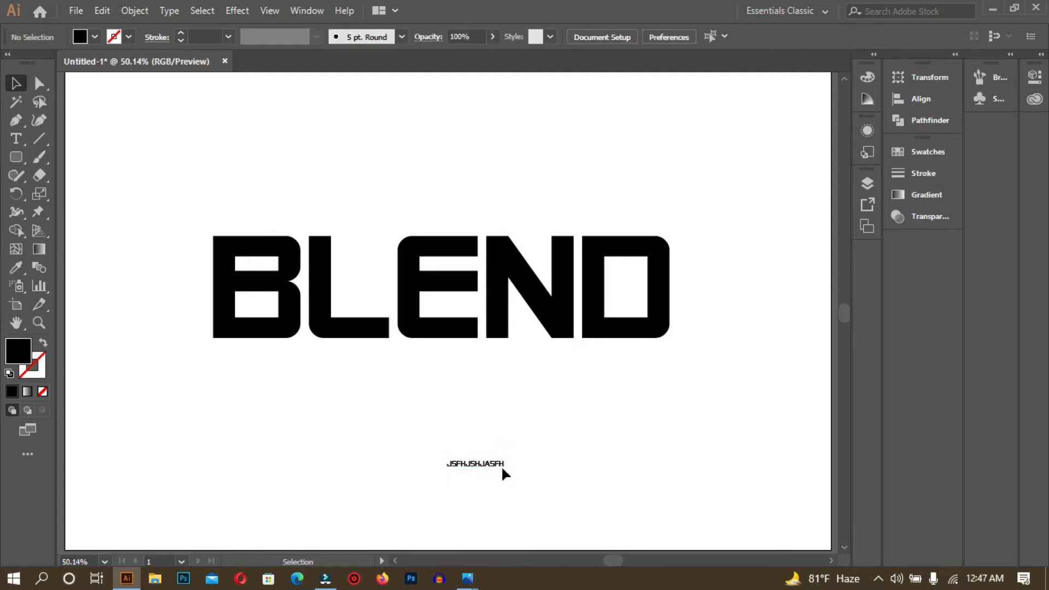
left_click(500, 462)
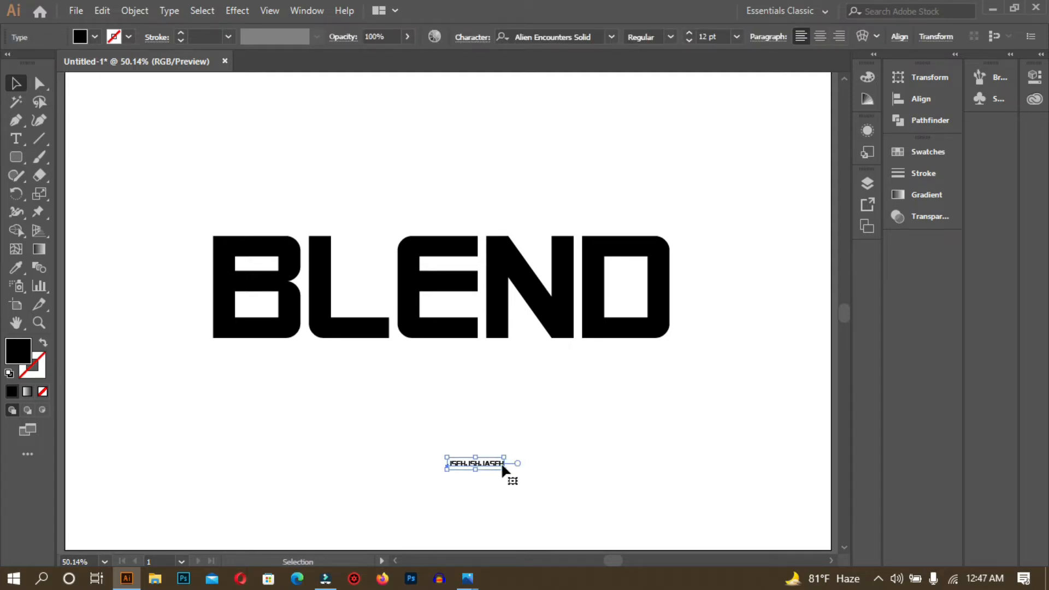
left_click_drag(504, 469, 615, 517)
left_click_drag(538, 500, 495, 452)
left_click(569, 489)
- Check the sample text in Outline view and its Character settings, then select BLEND
key("ctrl+y")
left_click(514, 473)
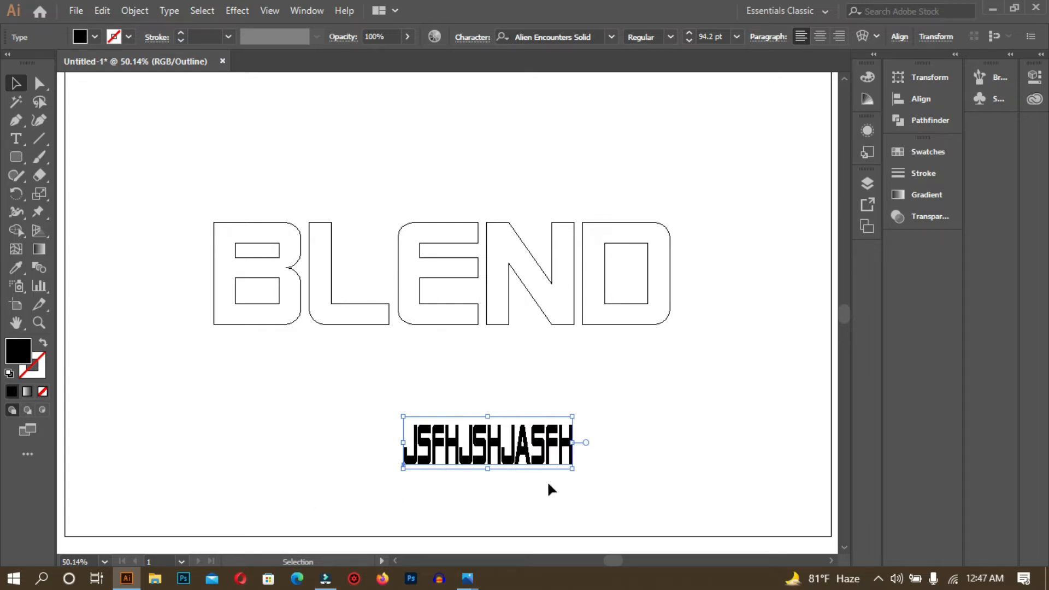
key("ctrl+y")
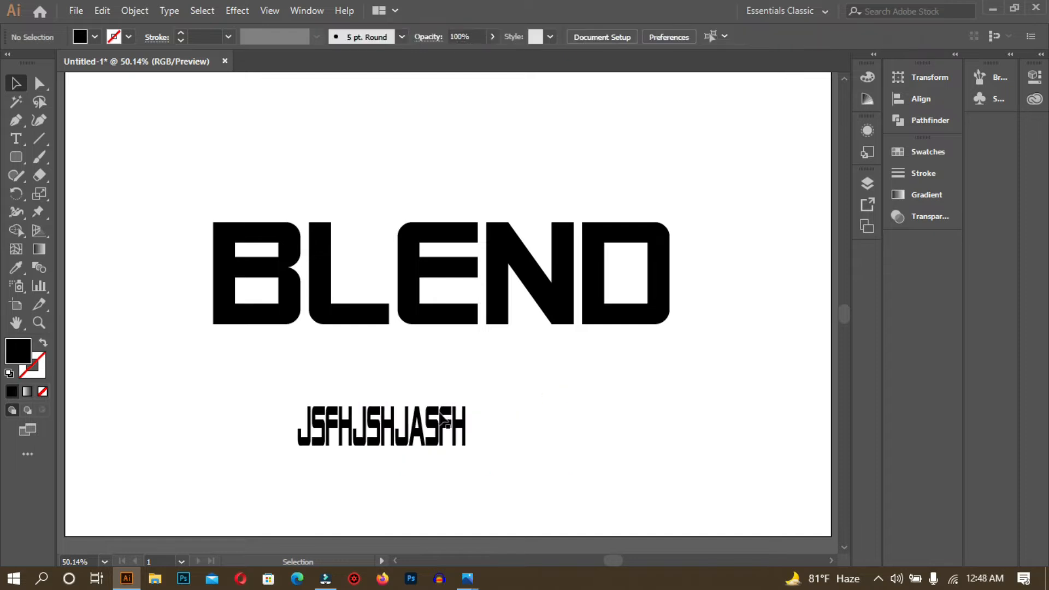
left_click(439, 422)
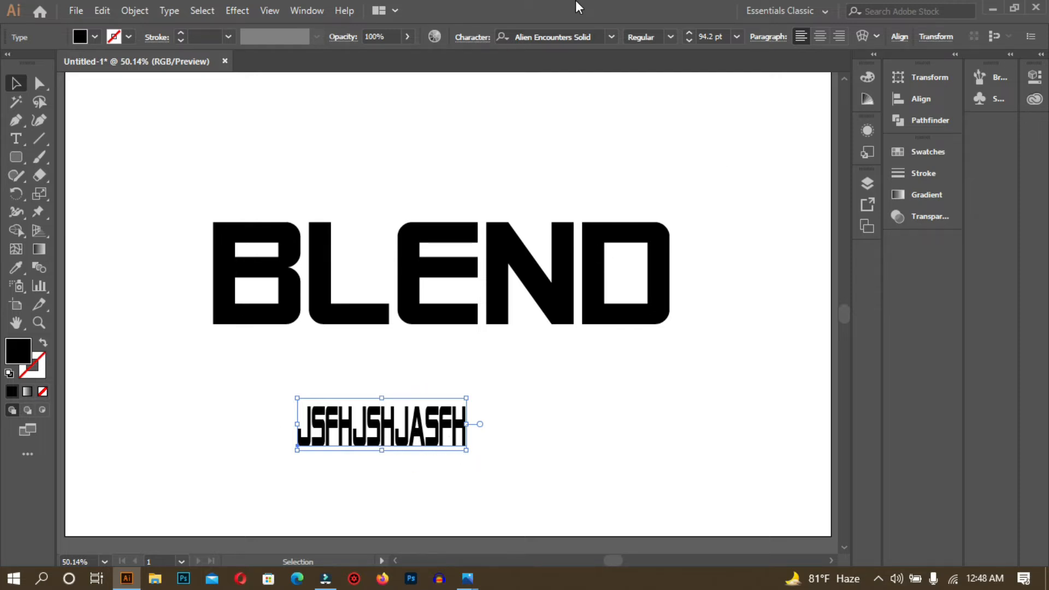
left_click(474, 37)
left_click(636, 118)
left_click(674, 385)
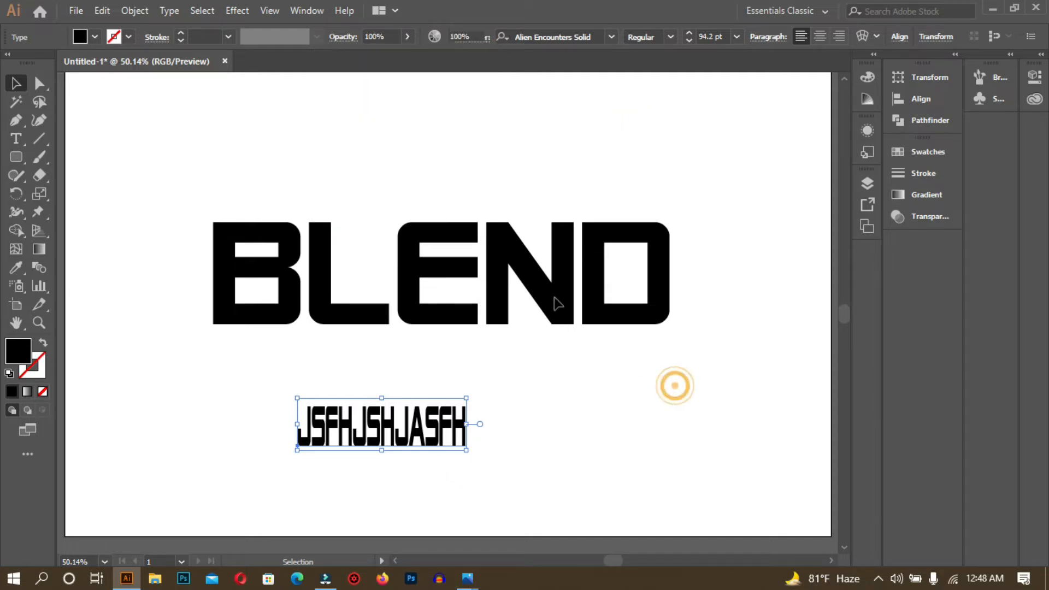
left_click(433, 266)
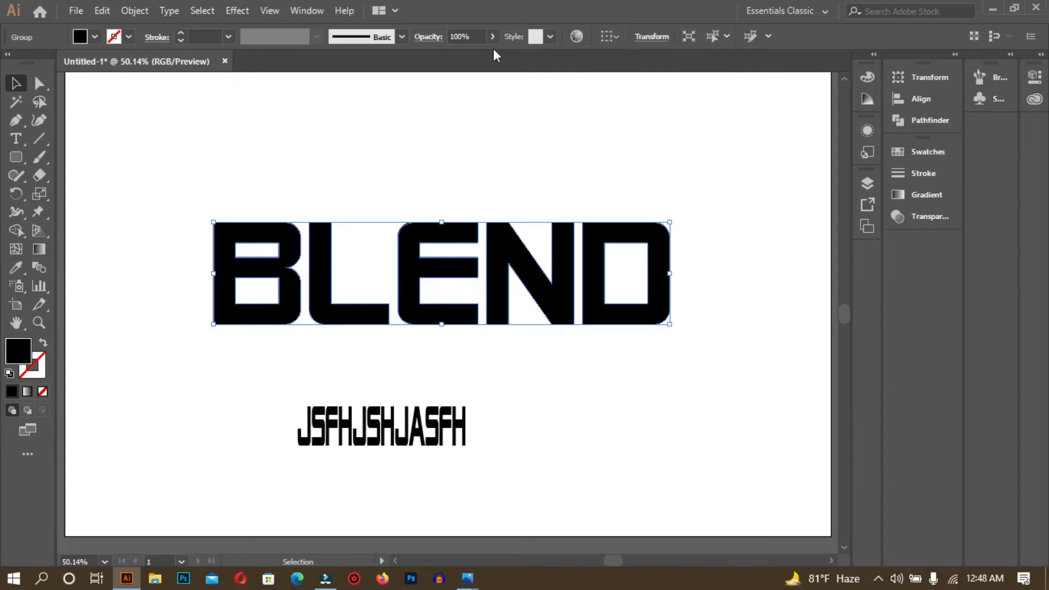
- Set the character style to Bold with All Caps in the Character settings
key("ctrl+t")
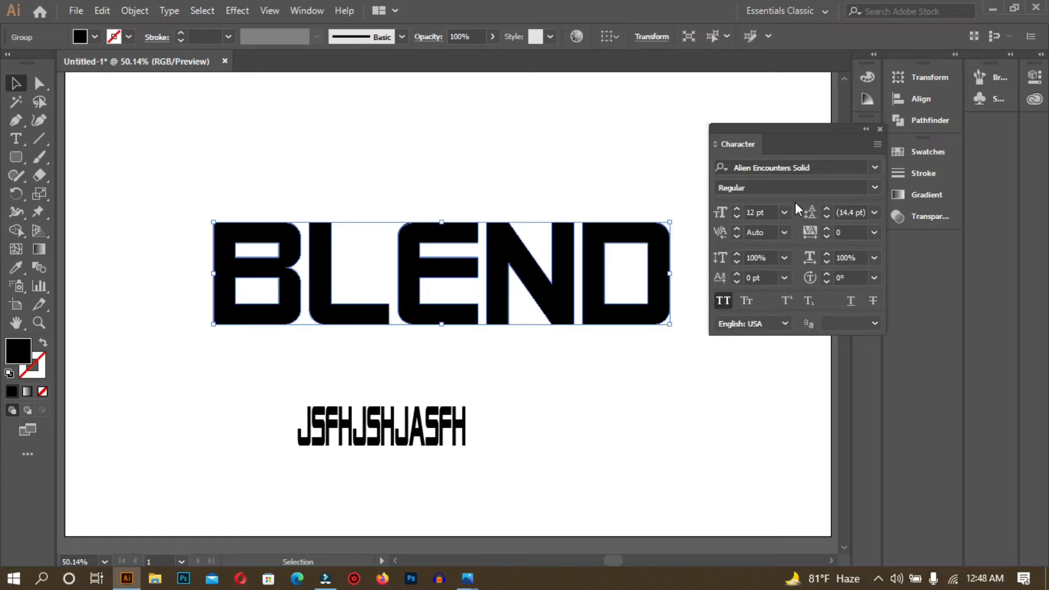
left_click(874, 187)
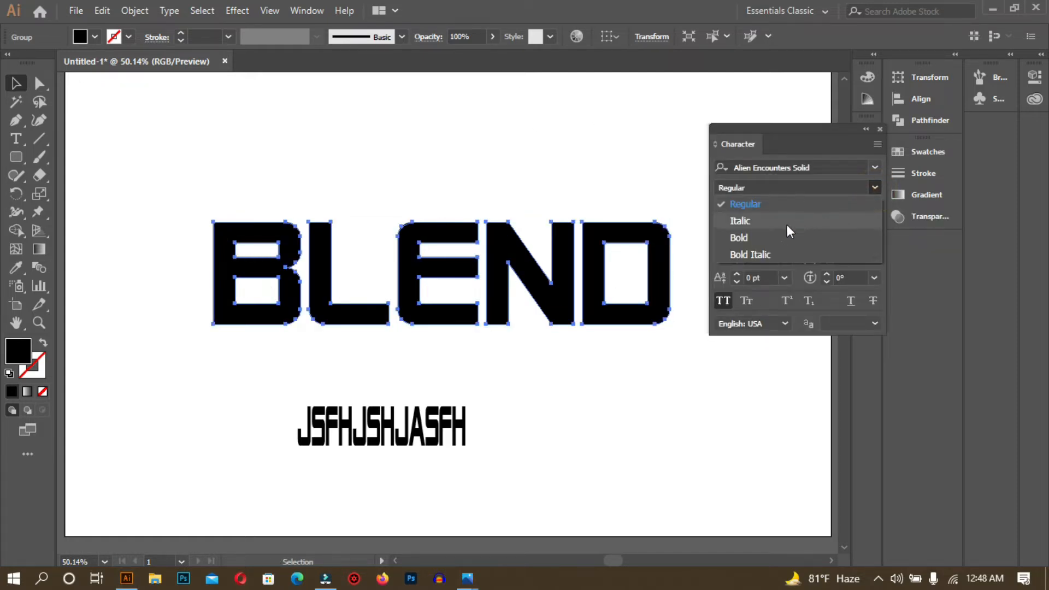
left_click(778, 236)
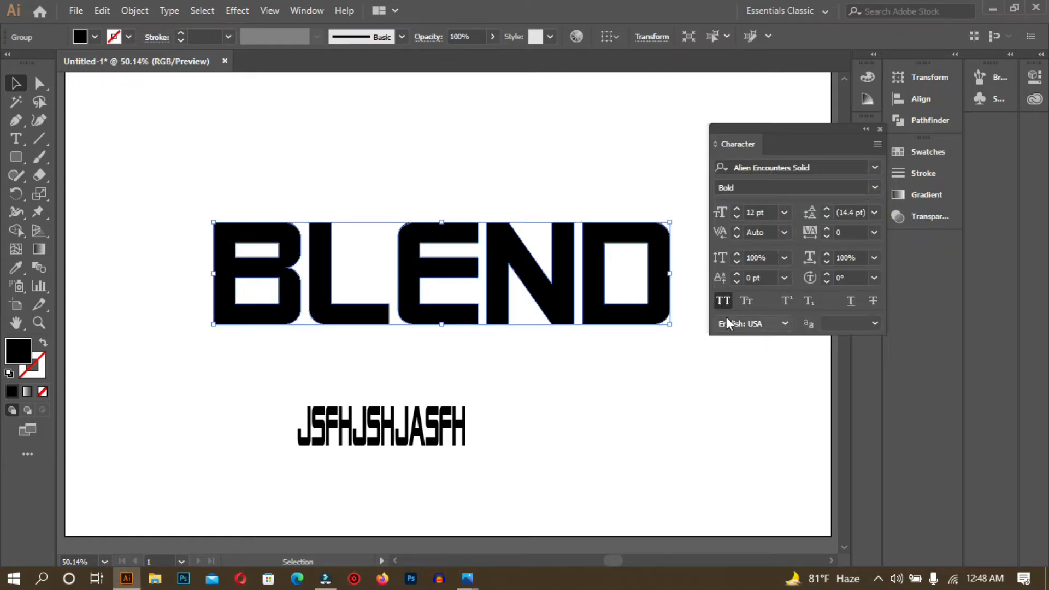
left_click(726, 300)
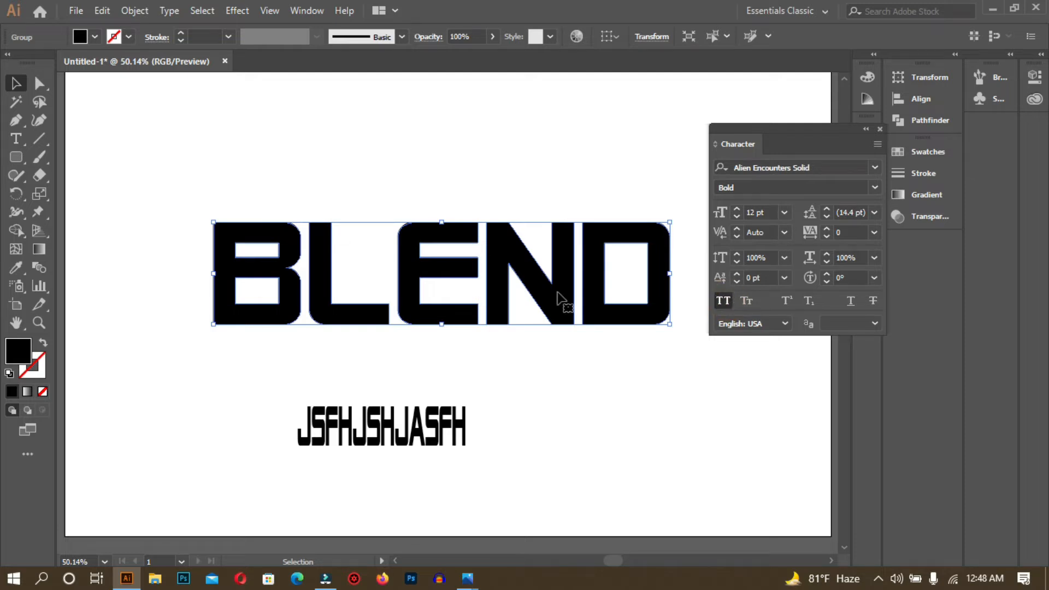
left_click(445, 424)
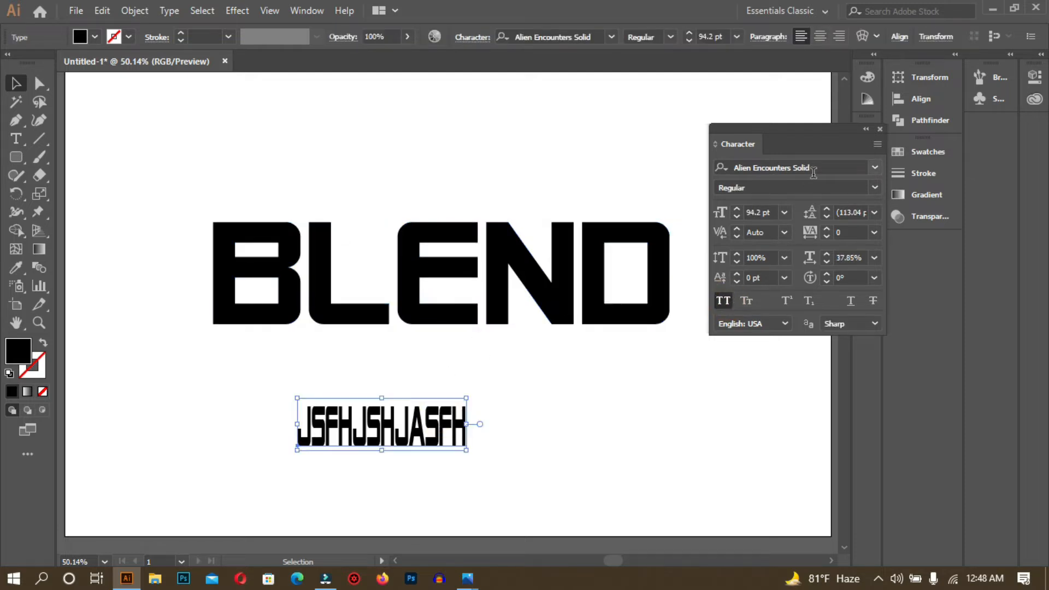
left_click(868, 165)
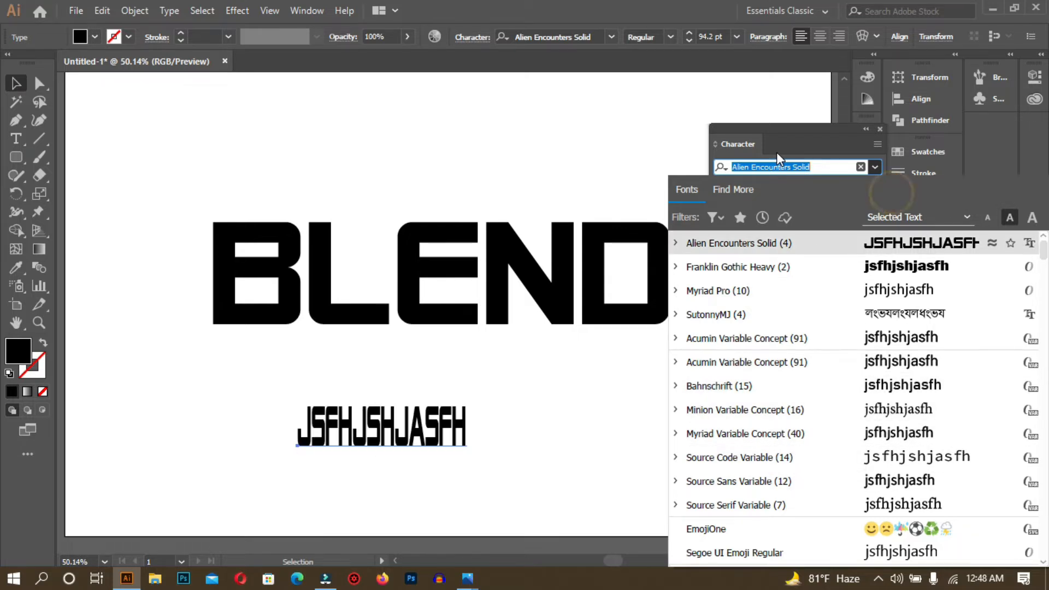
left_click(654, 109)
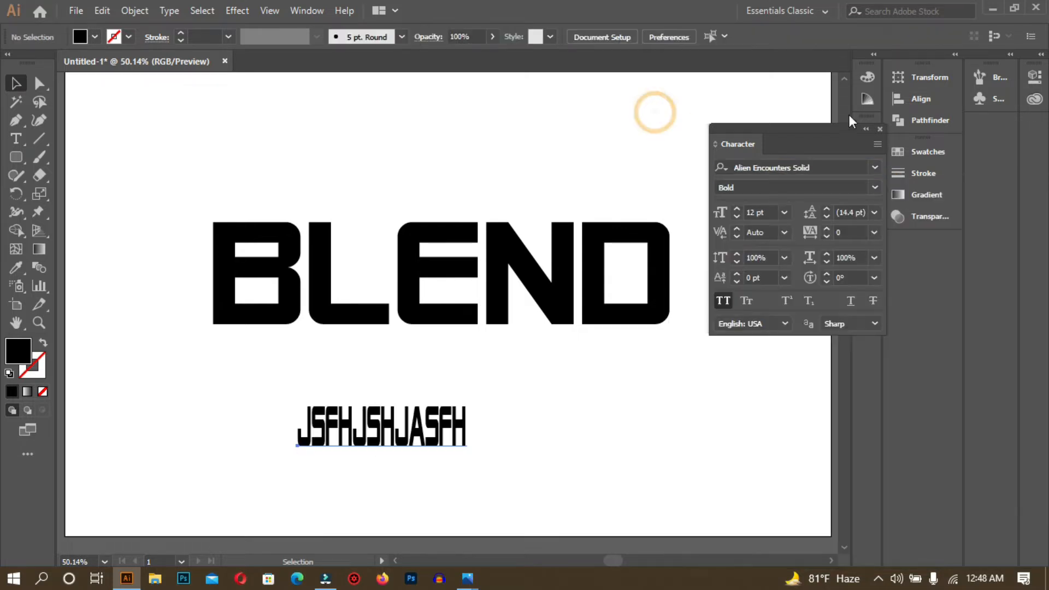
left_click(879, 130)
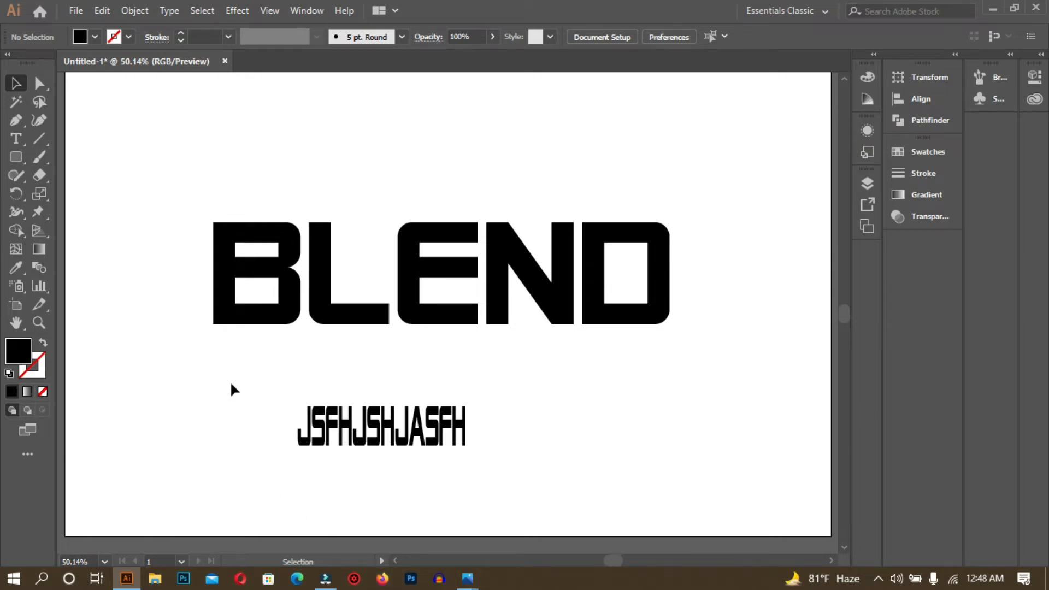
- Marquee-select and delete the JSFHJSHJASFH sample text, then select BLEND
left_click_drag(238, 377, 546, 484)
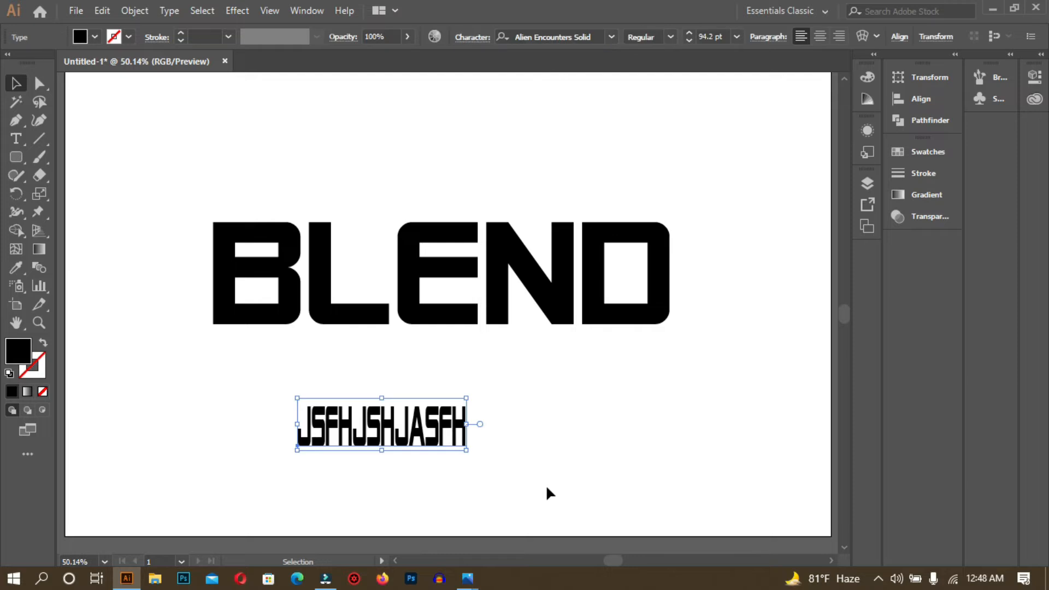
key("Delete")
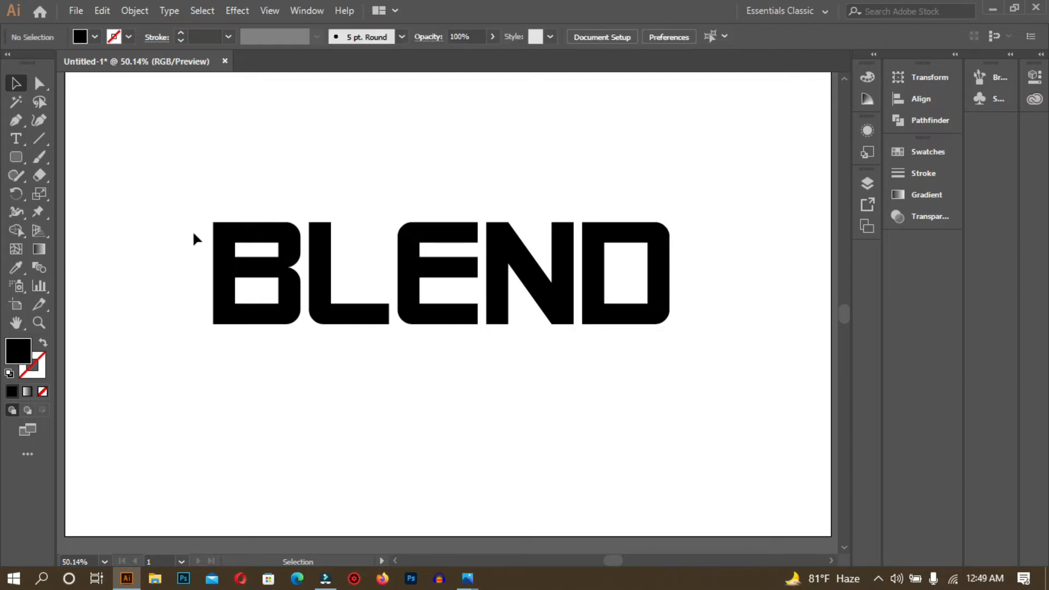
left_click(237, 232)
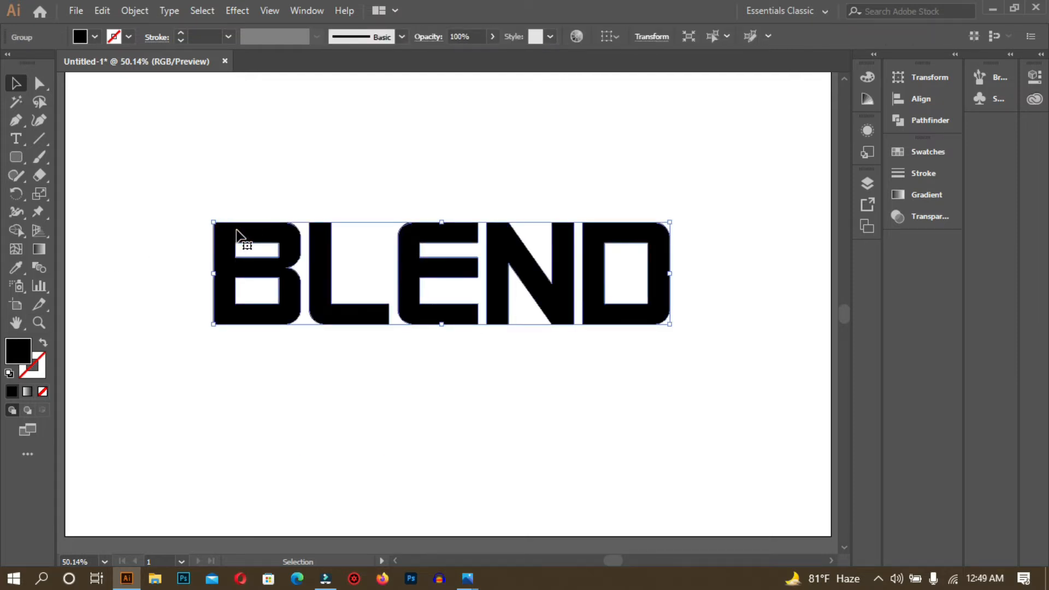
- Duplicate BLEND just below the original as a test, then undo it
left_click(402, 388)
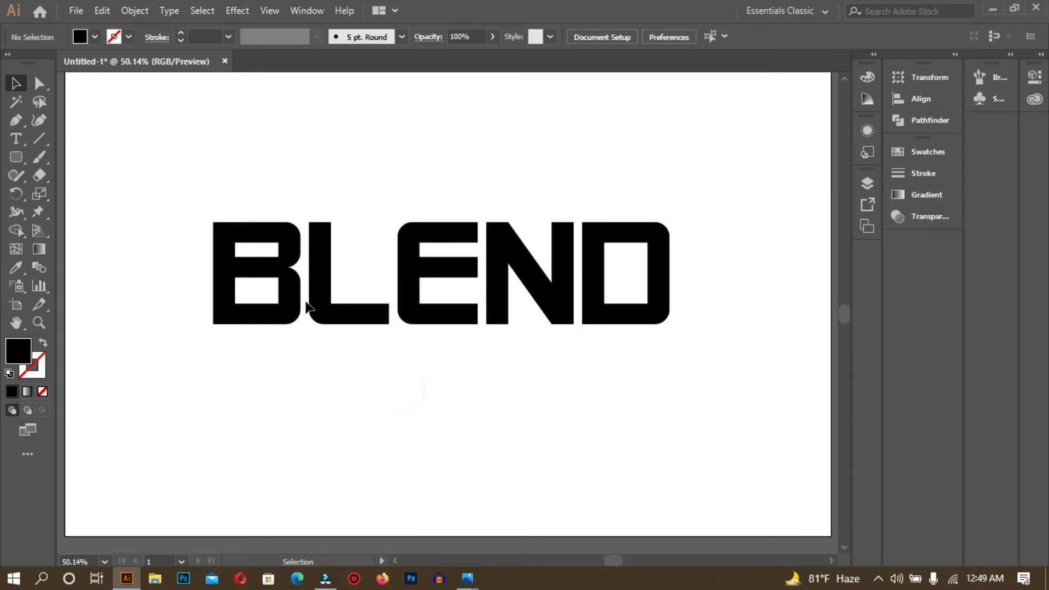
left_click(320, 276)
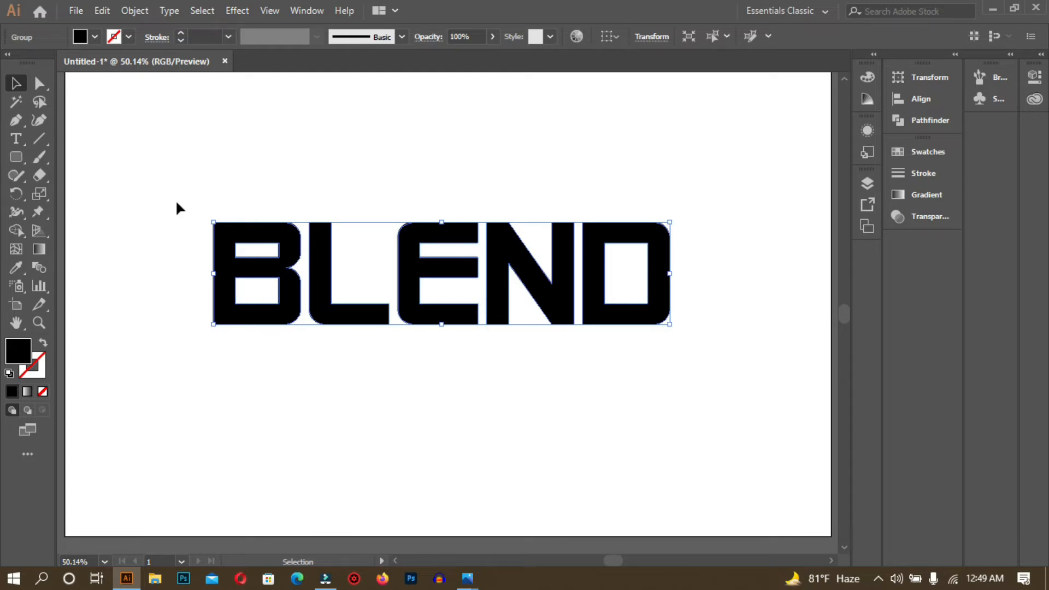
left_click(103, 12)
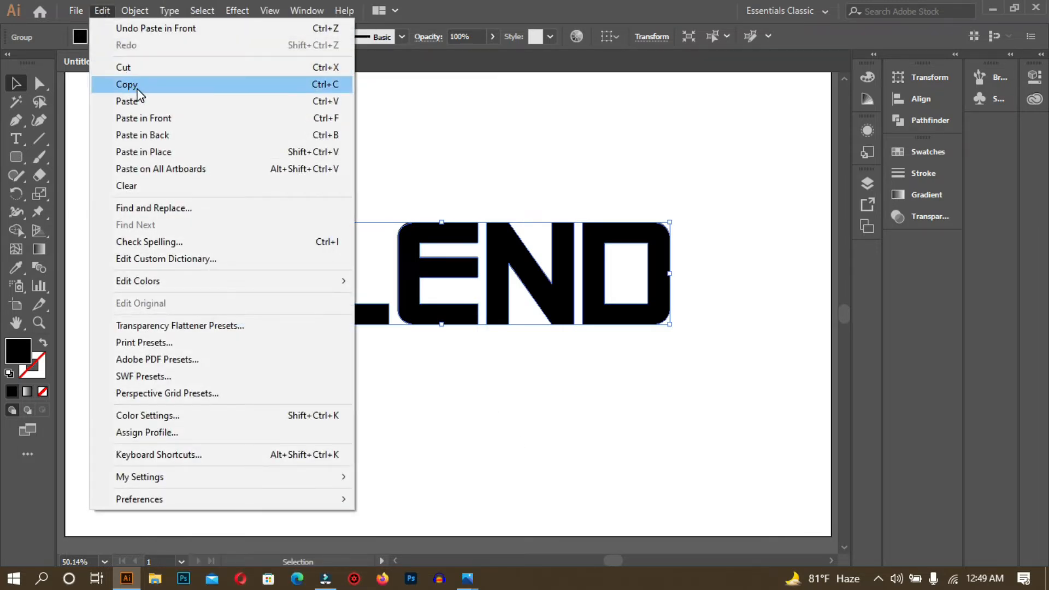
left_click(401, 129)
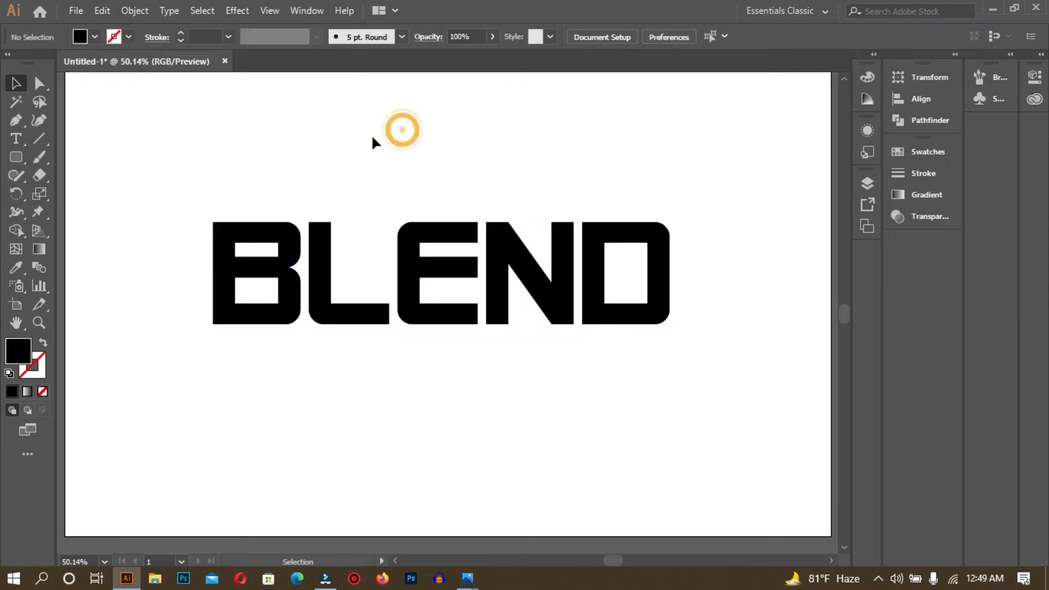
left_click(409, 280)
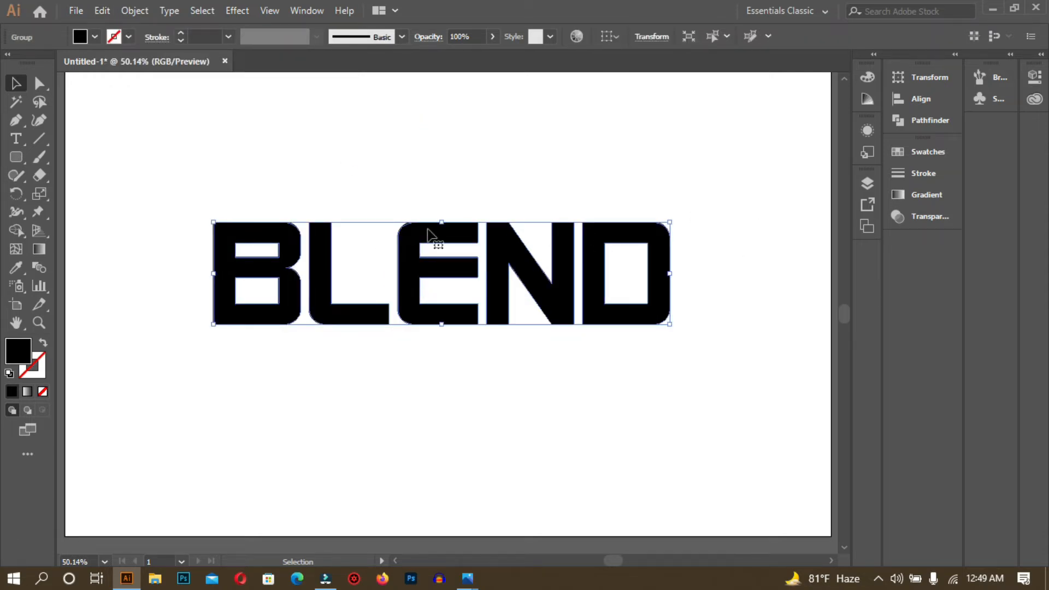
left_click_drag(405, 269, 401, 360)
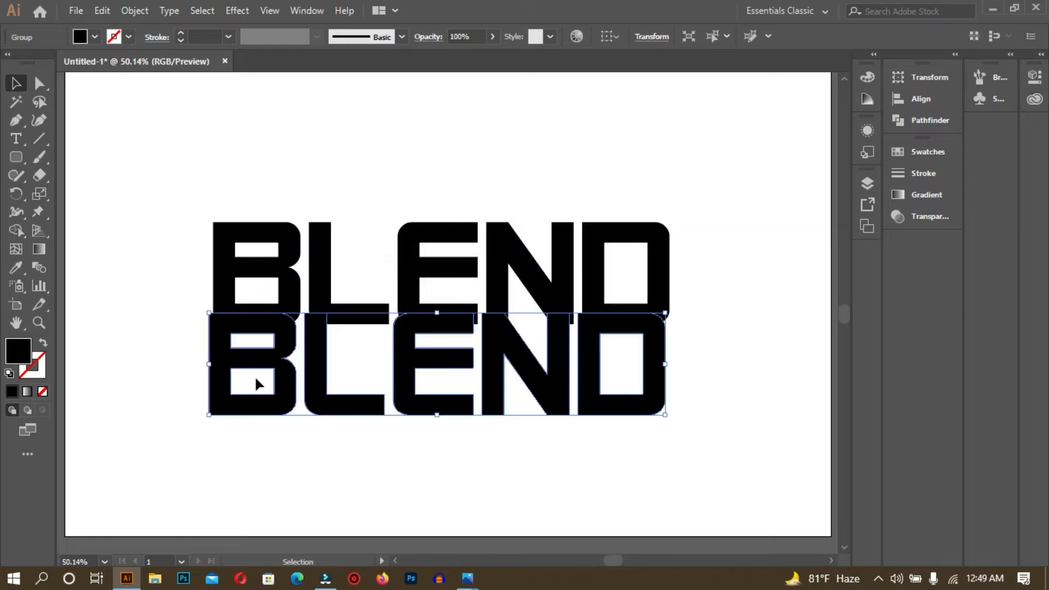
left_click(725, 355)
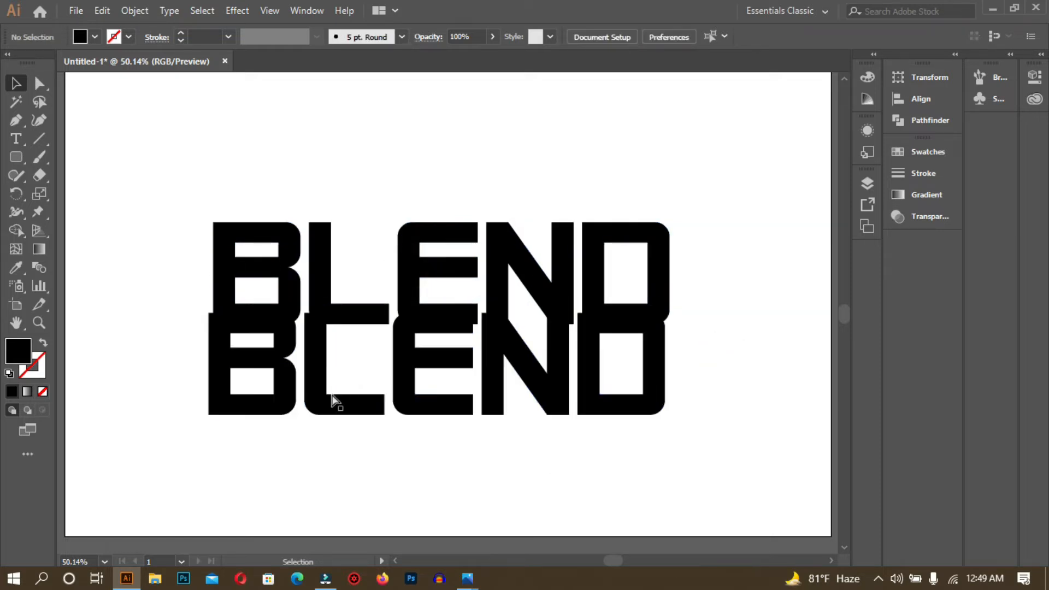
key("ctrl+z")
- Scale down a centred copy of BLEND from a corner handle
left_click(516, 417)
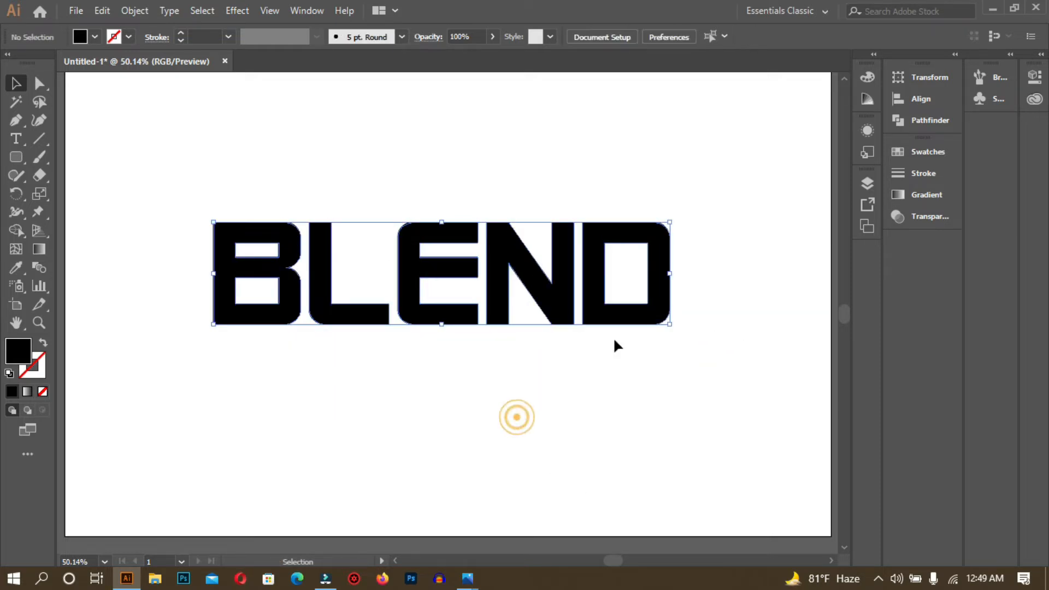
left_click(663, 235)
left_click_drag(669, 221, 605, 258)
- Send the small BLEND copy to the back with Arrange, then select the large BLEND
left_click(551, 426)
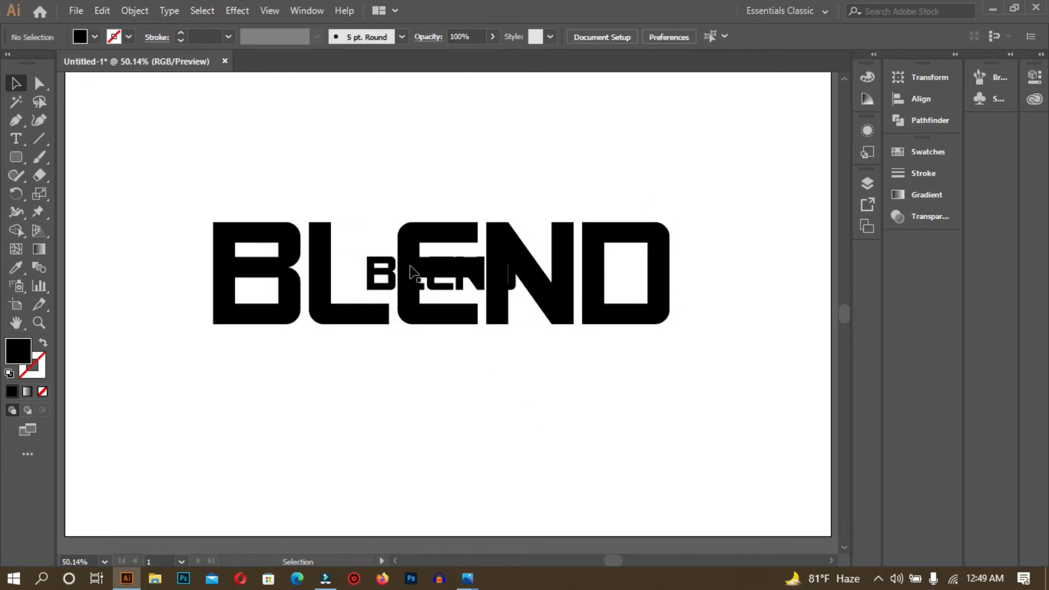
left_click(377, 269)
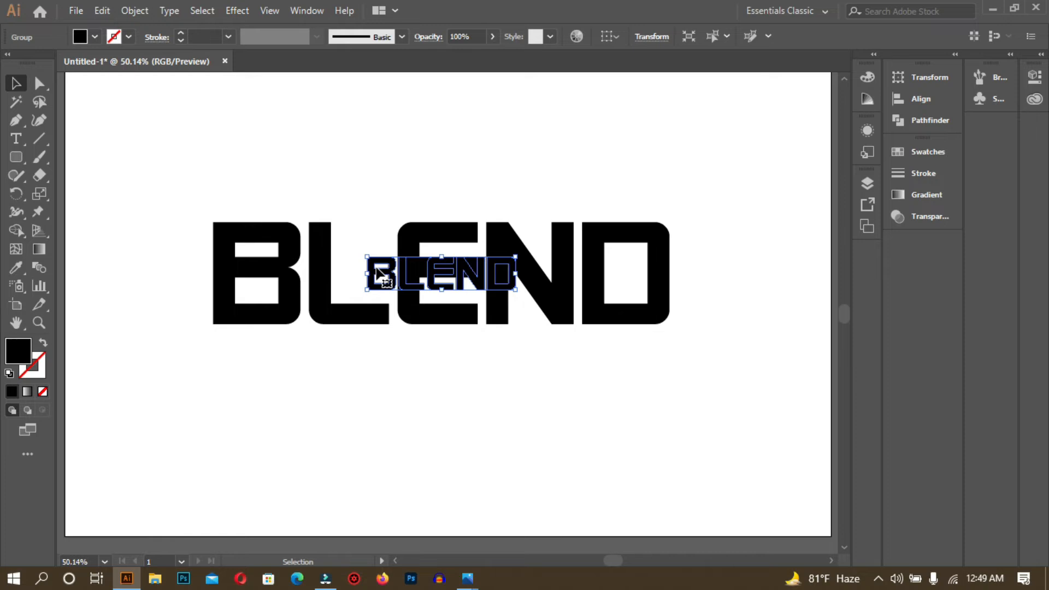
right_click(377, 271)
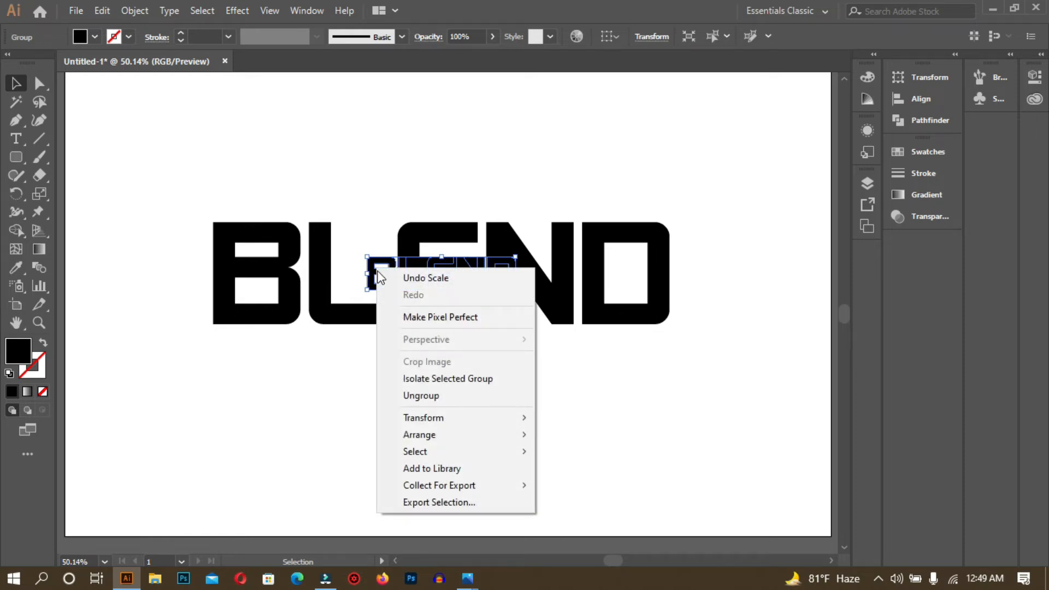
mouse_move(457, 441)
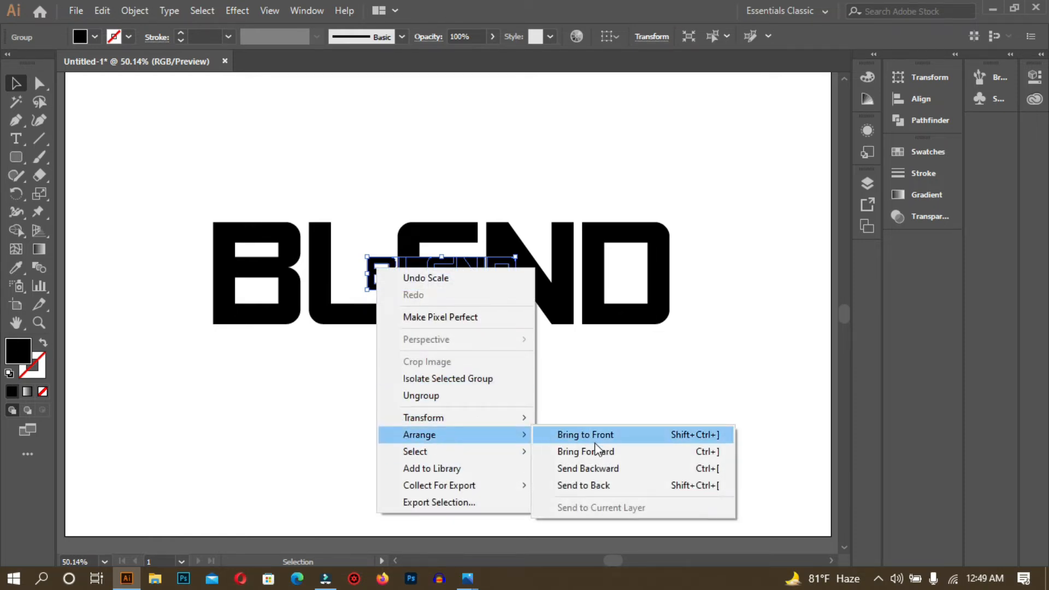
left_click(606, 486)
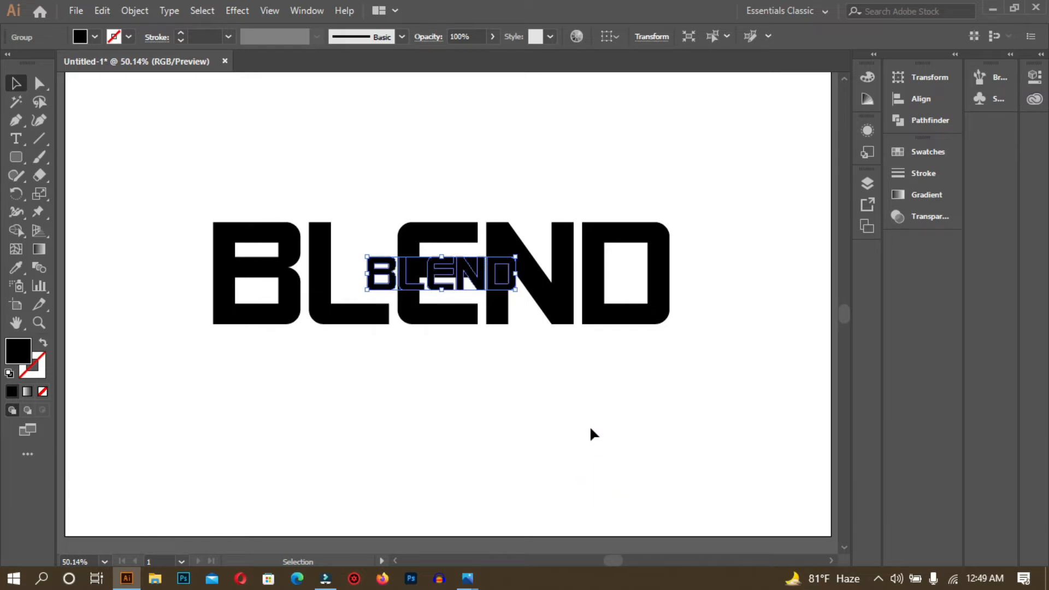
left_click(586, 415)
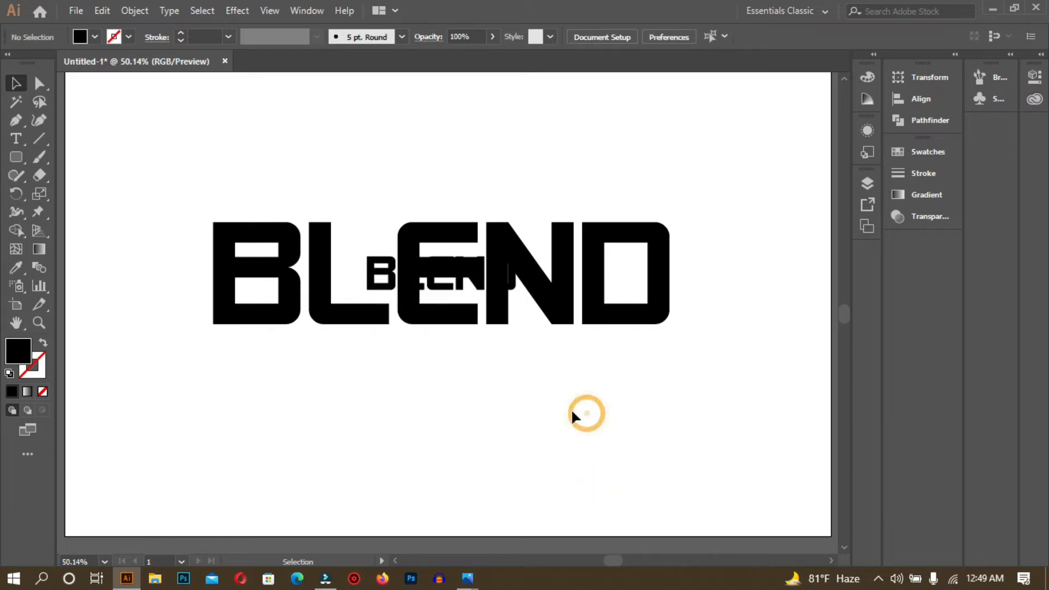
left_click(376, 282)
left_click(519, 427)
left_click(435, 229)
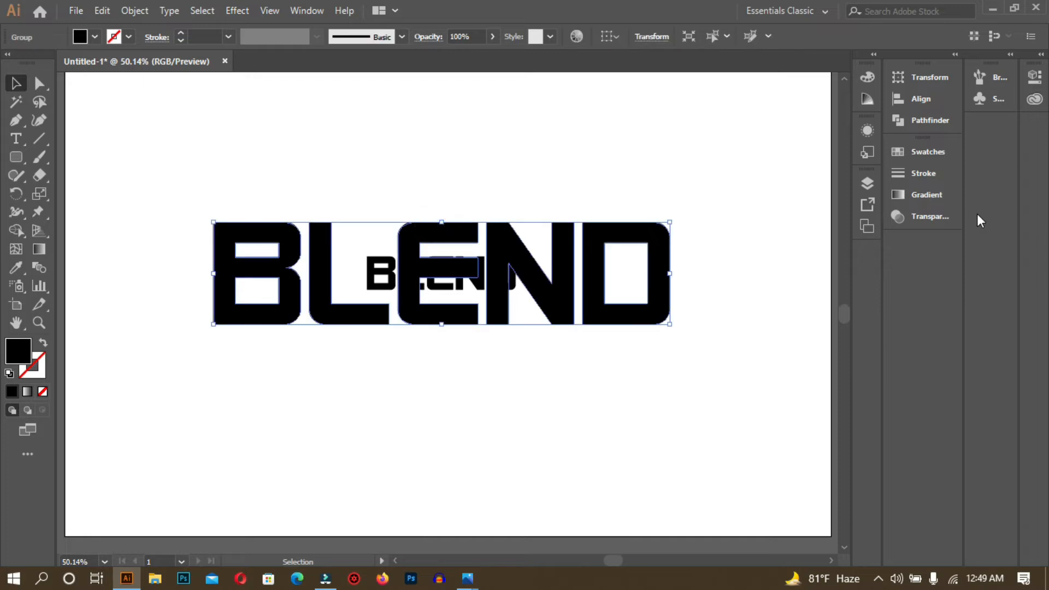
left_click(932, 200)
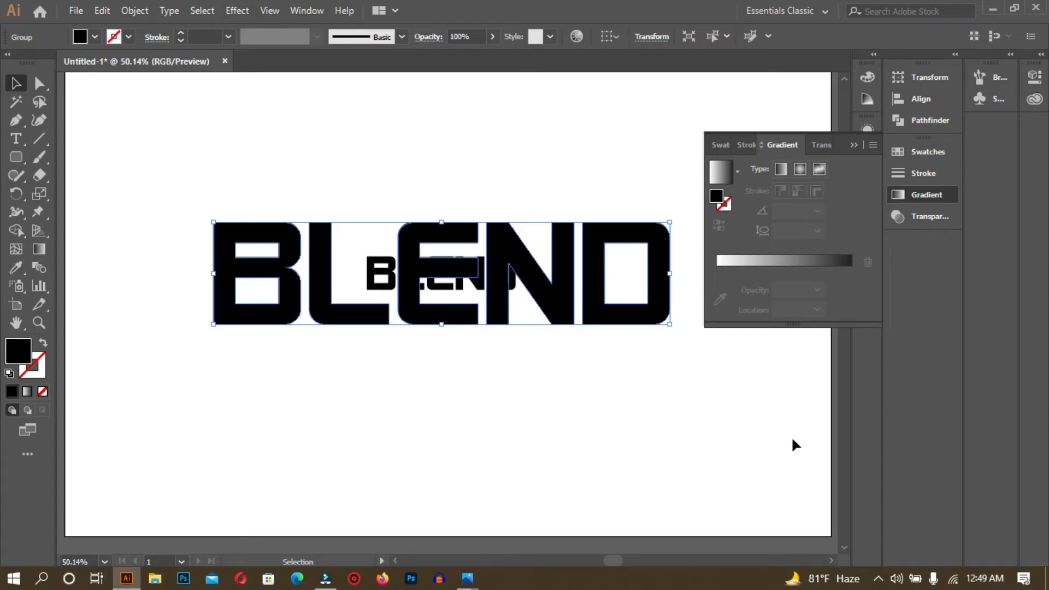
- Fill BLEND with a gradient running from a red start stop to a yellow end stop
left_click(796, 260)
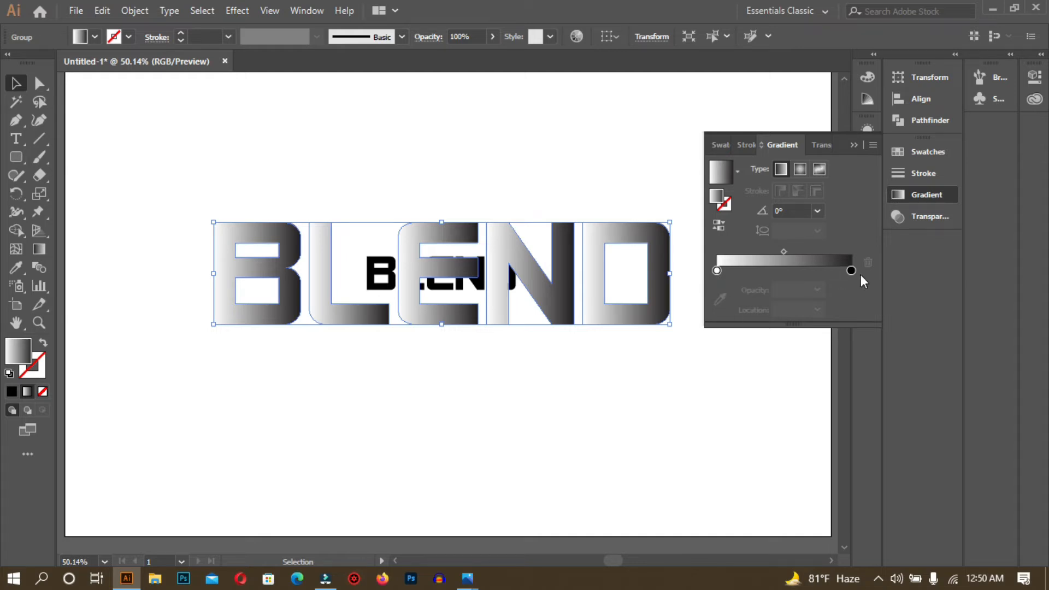
double_click(717, 270)
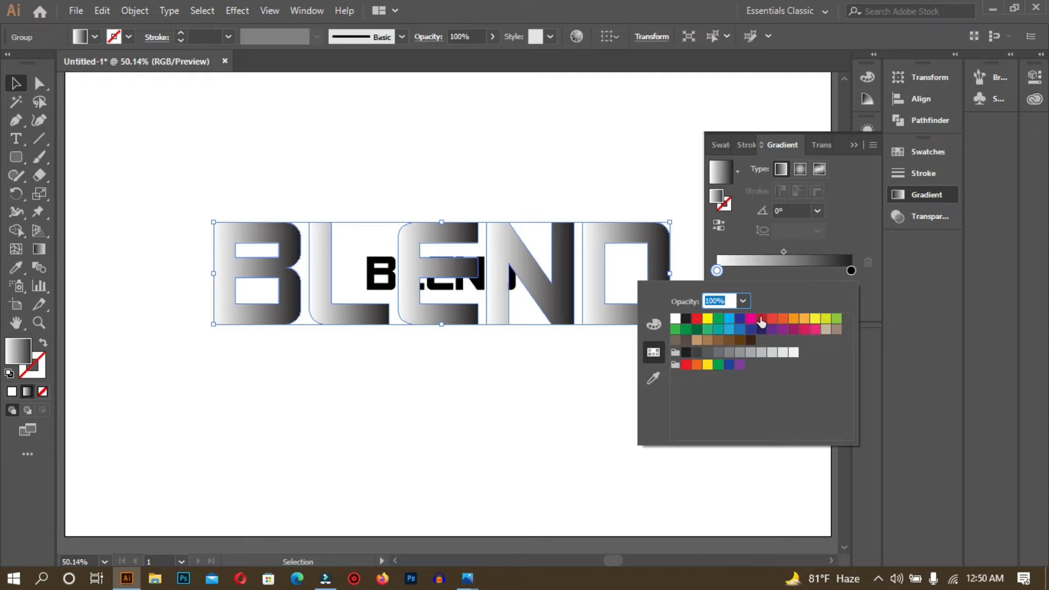
left_click(697, 318)
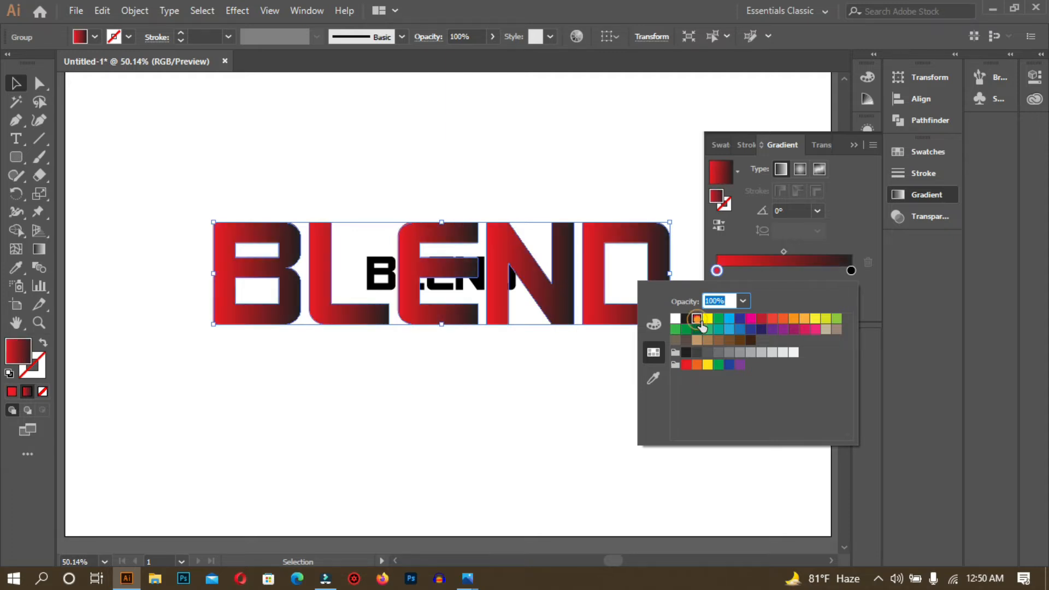
double_click(850, 271)
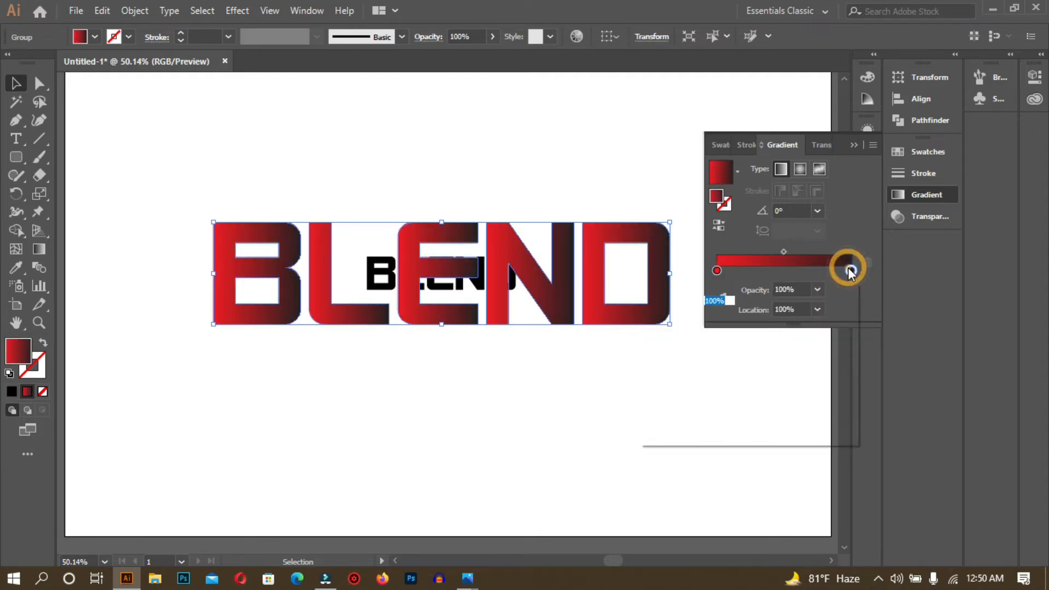
left_click(815, 319)
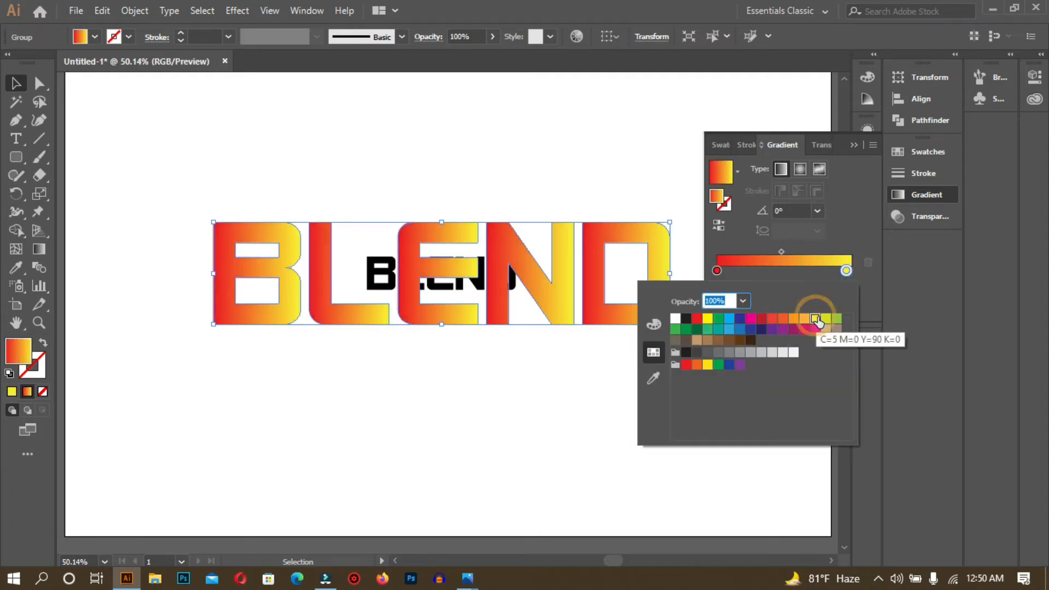
left_click(719, 273)
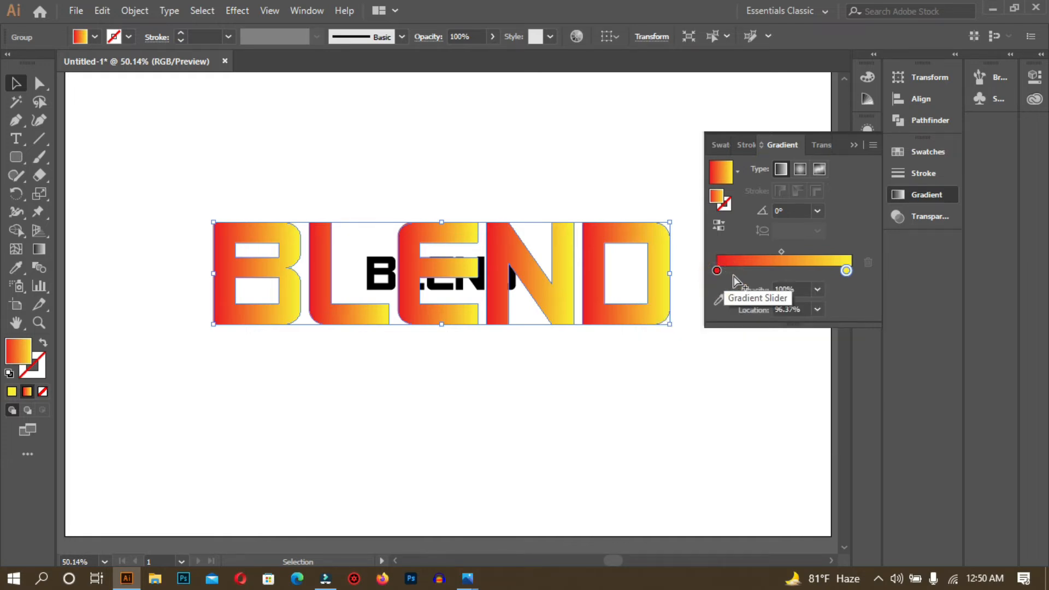
- Add a cyan middle stop to the gradient and collapse the Gradient panel
left_click_drag(722, 273, 792, 273)
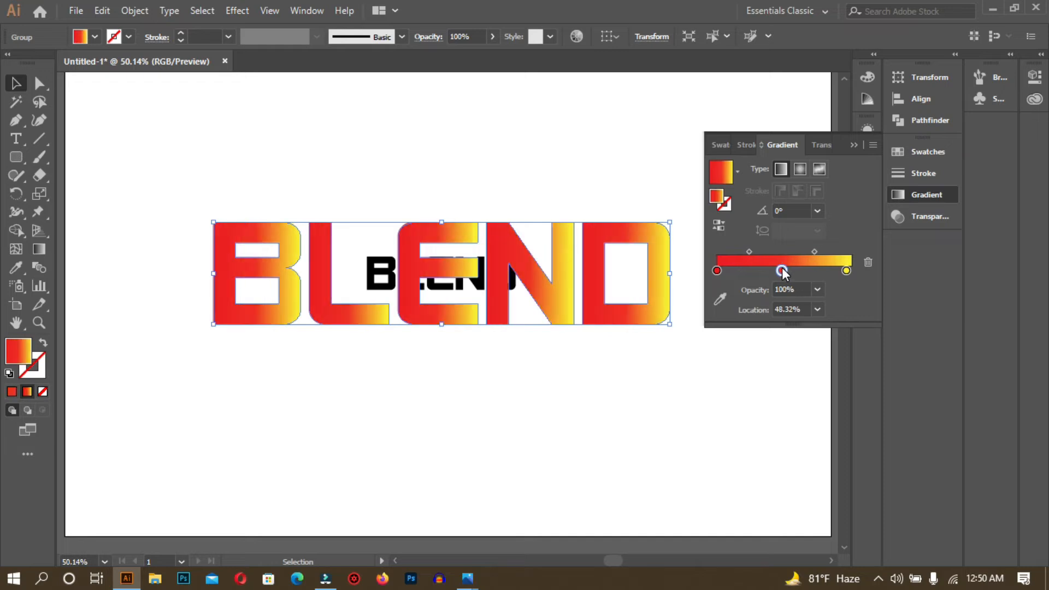
double_click(782, 269)
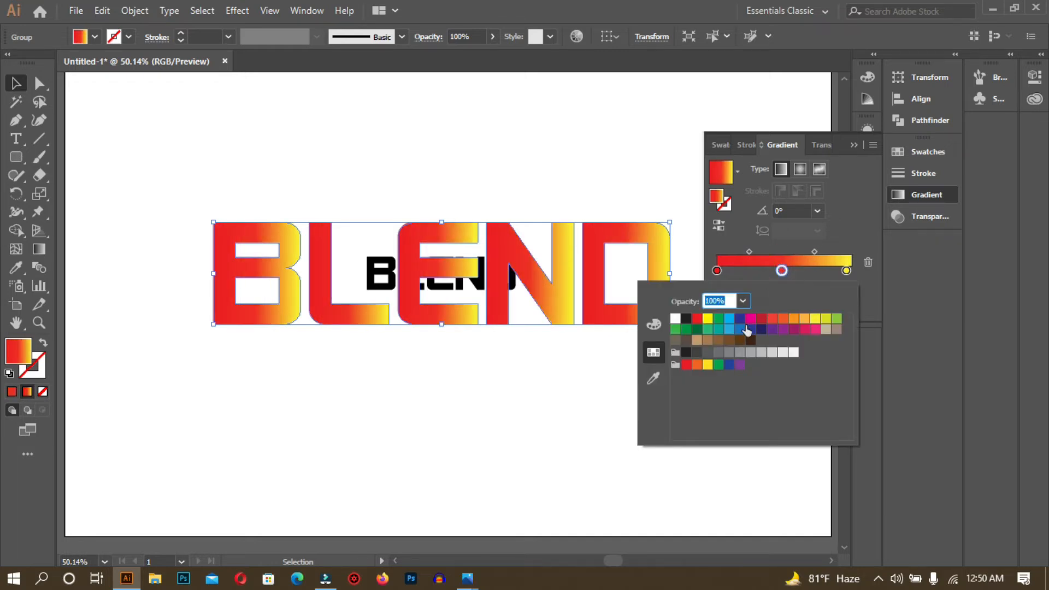
left_click(732, 323)
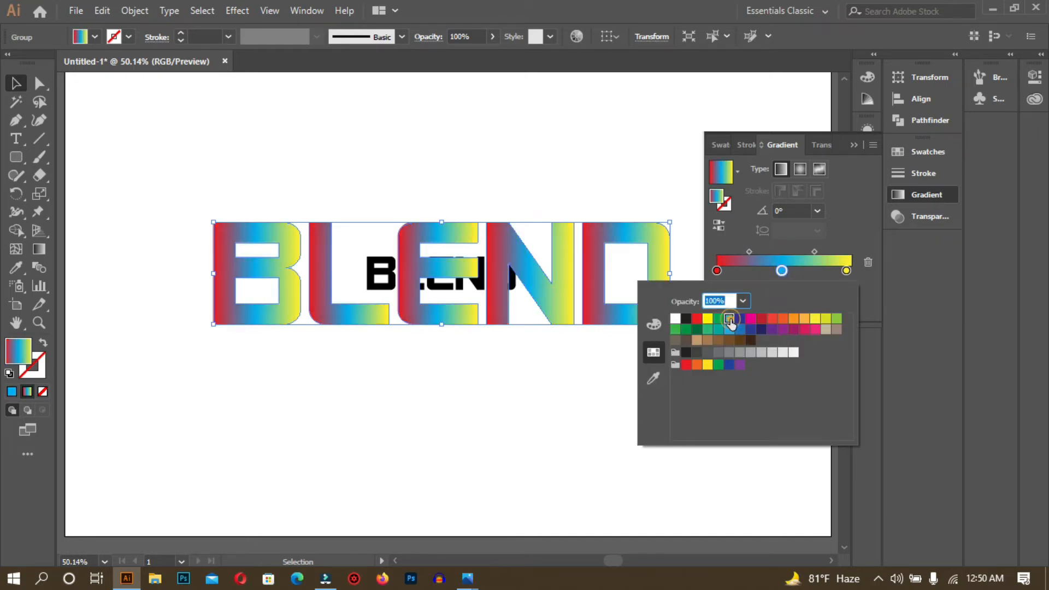
left_click(670, 138)
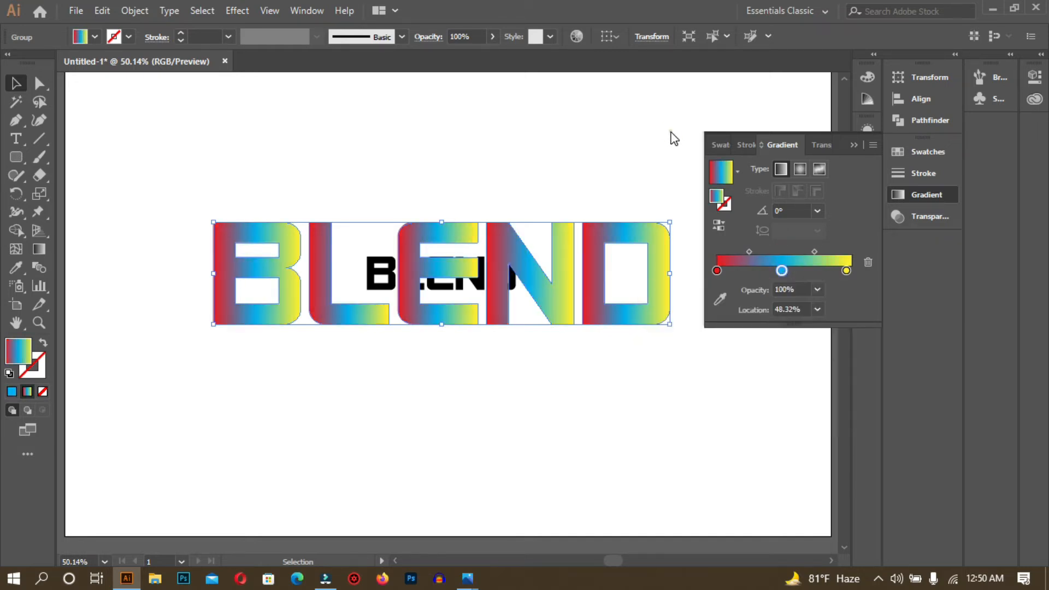
left_click(853, 146)
left_click(614, 145)
- Marquee-select both BLEND texts and pan them into view
left_click_drag(225, 107, 623, 461)
key("space")
left_click_drag(486, 471, 641, 464)
left_click_drag(764, 436, 746, 441)
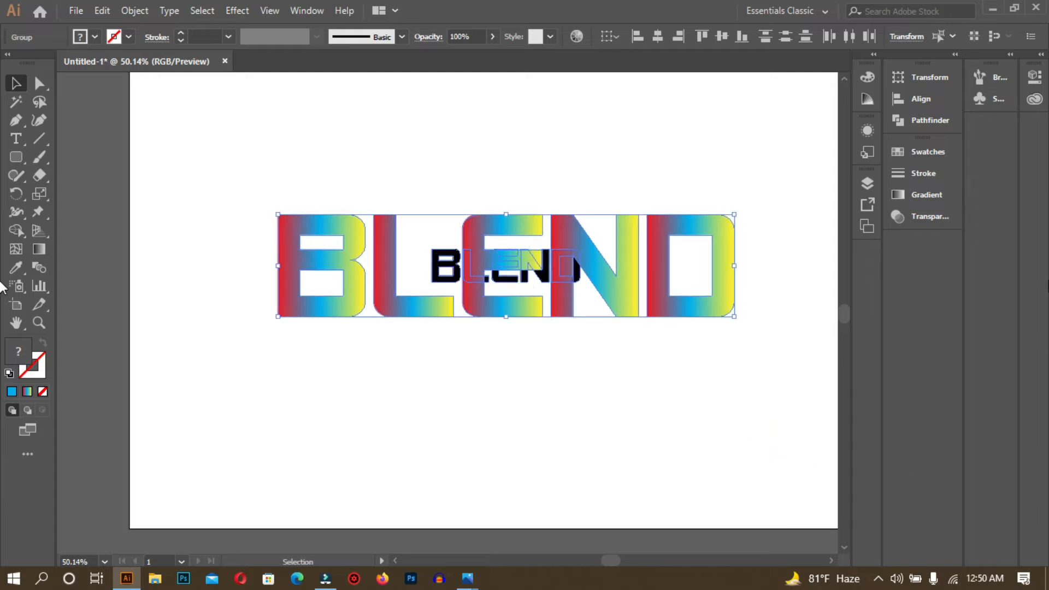
- In Blend Options, set Spacing to Specified Steps with 1000 steps
left_click(131, 10)
mouse_move(194, 410)
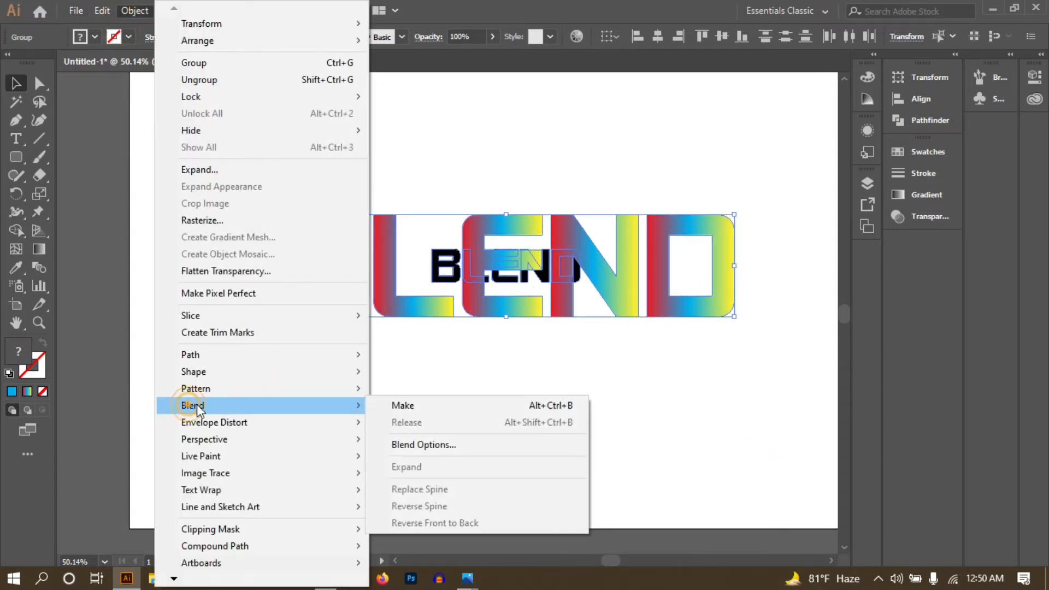
left_click(427, 444)
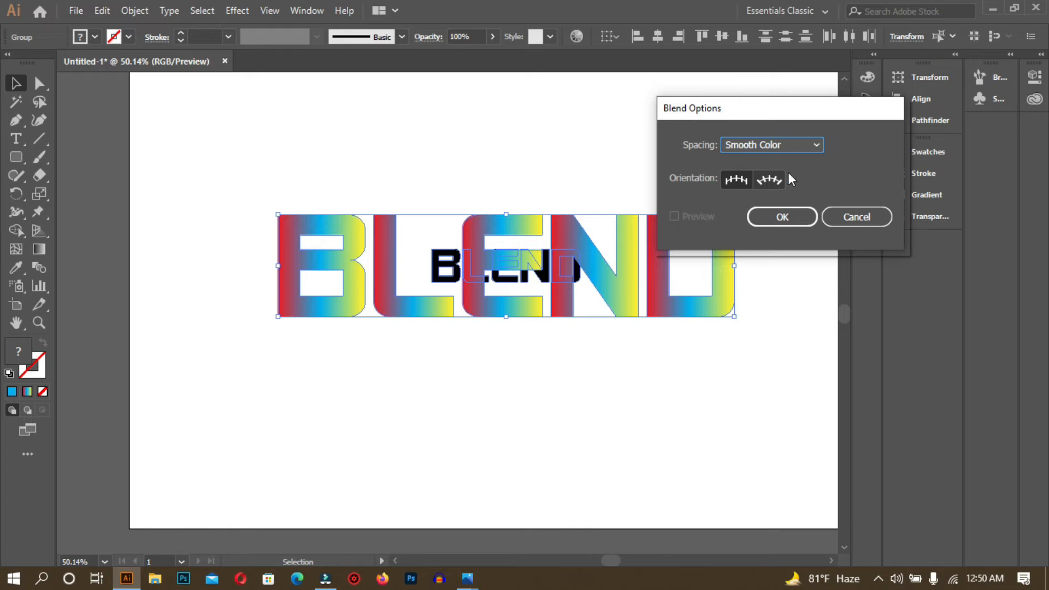
left_click(818, 144)
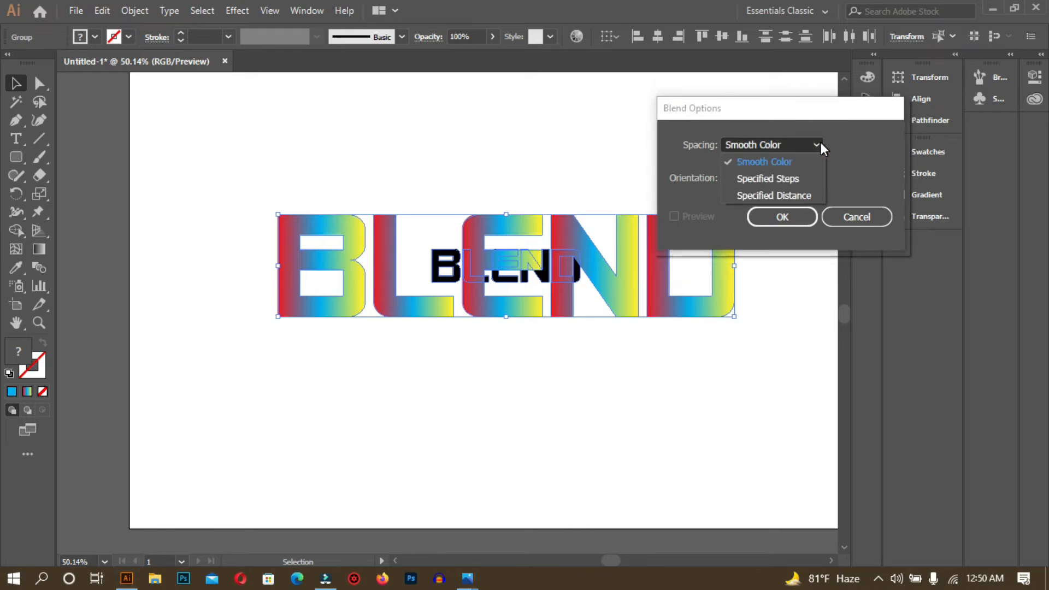
left_click(821, 144)
left_click(814, 145)
left_click(794, 179)
left_click(845, 144)
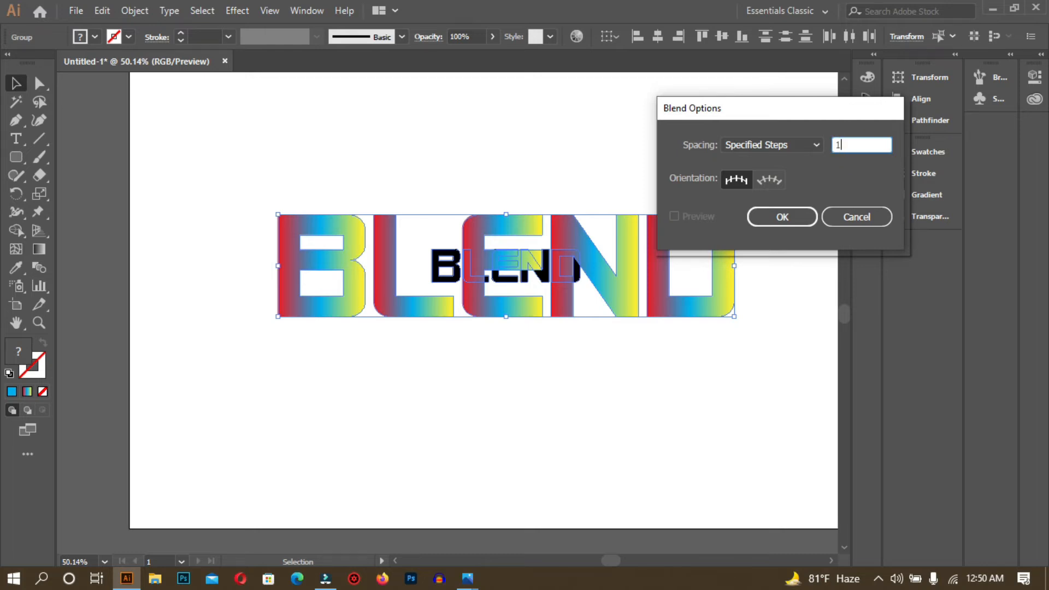
type("1000")
left_click(803, 217)
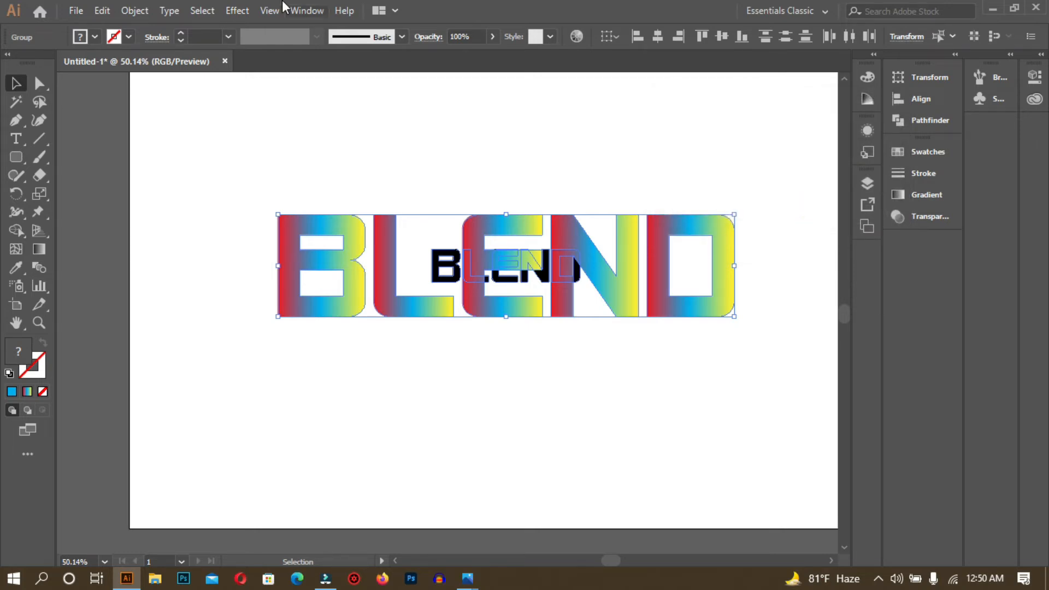
- Blend the two BLEND texts together with Object > Blend > Make
left_click(135, 11)
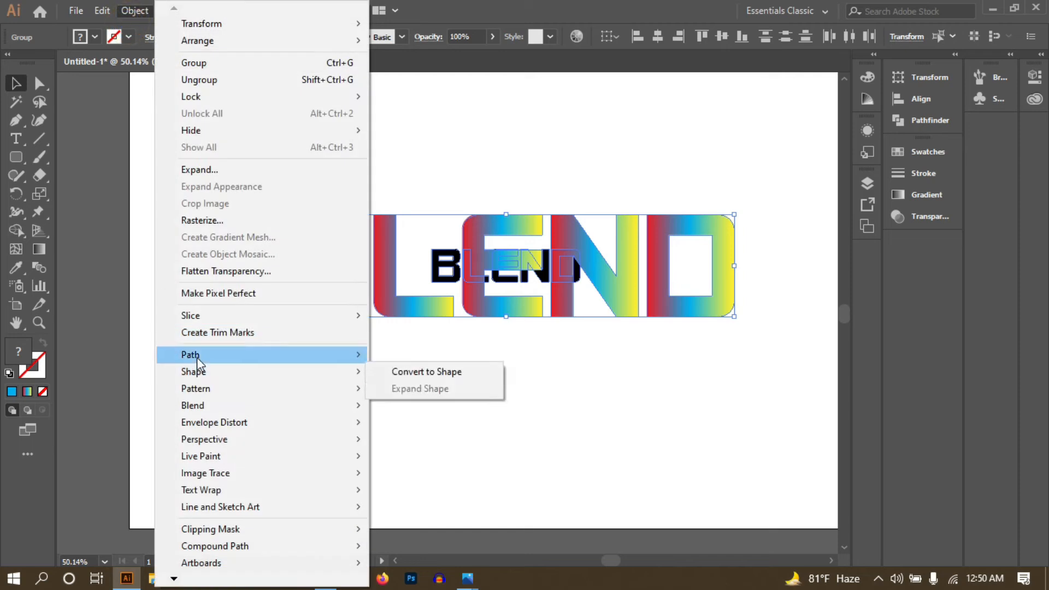
mouse_move(200, 409)
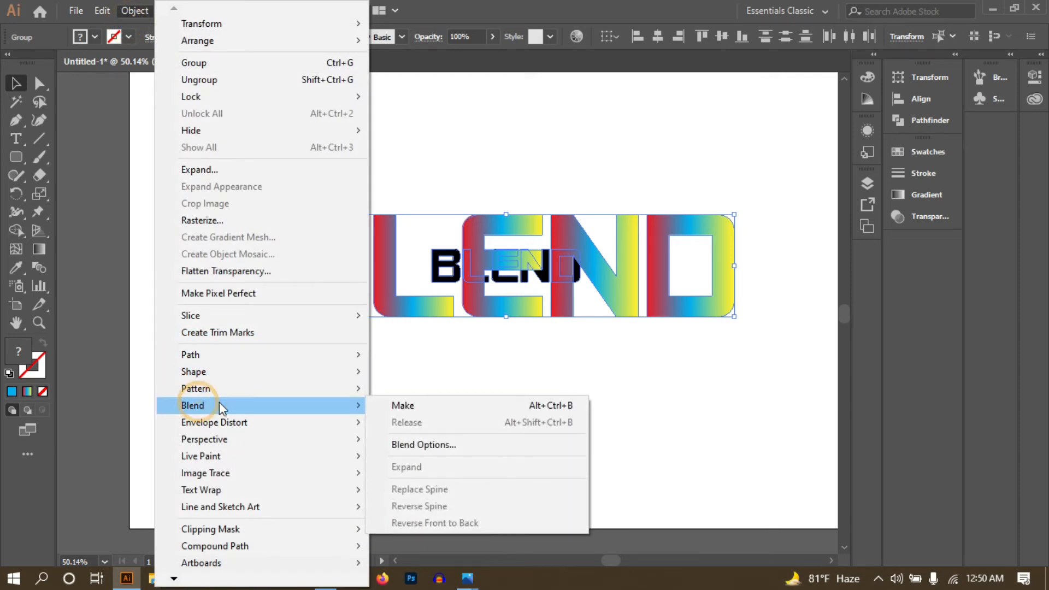
left_click(447, 409)
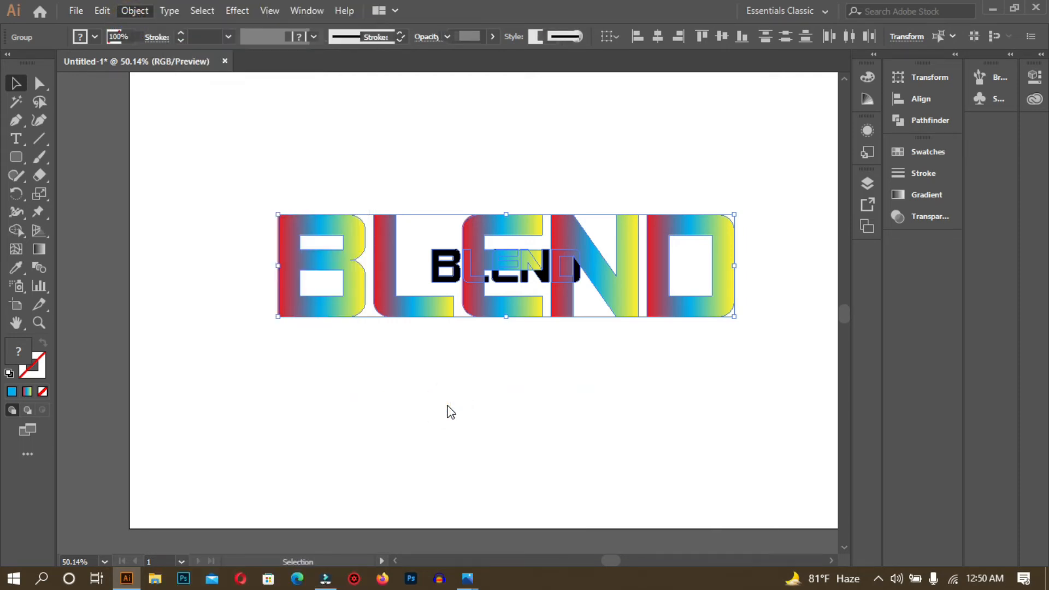
left_click(447, 388)
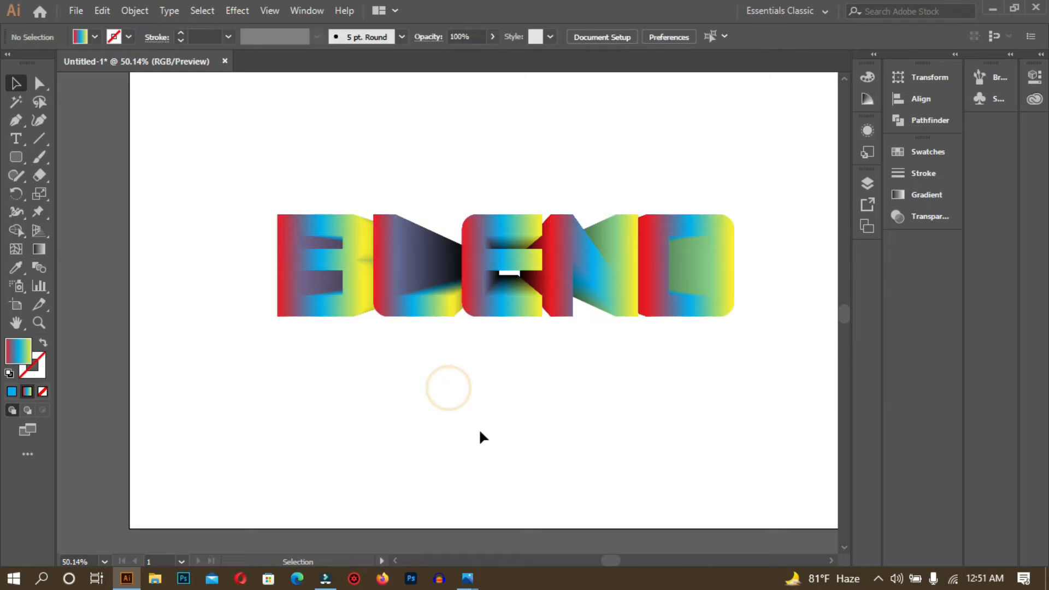
- Move the blend to the right, then back about 84 px left
left_click(550, 273)
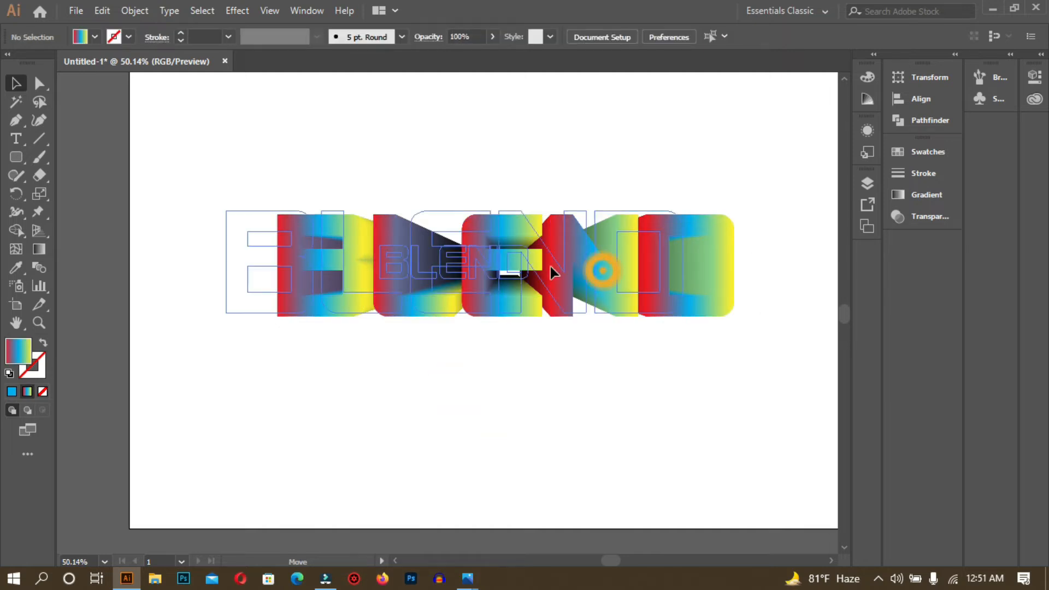
left_click(585, 410)
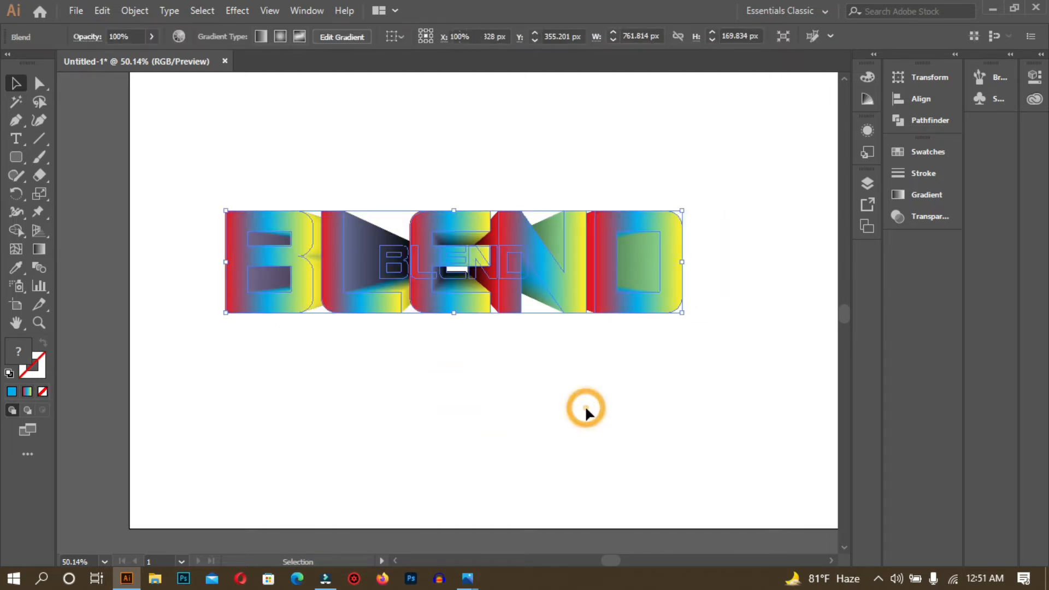
left_click_drag(284, 235, 604, 286)
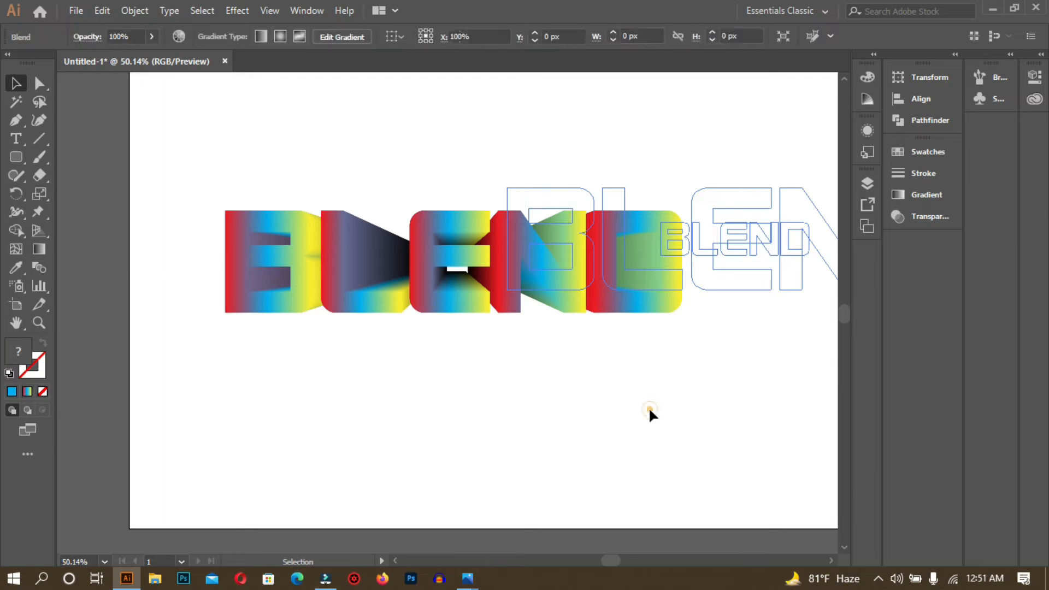
left_click(648, 408)
left_click(613, 222)
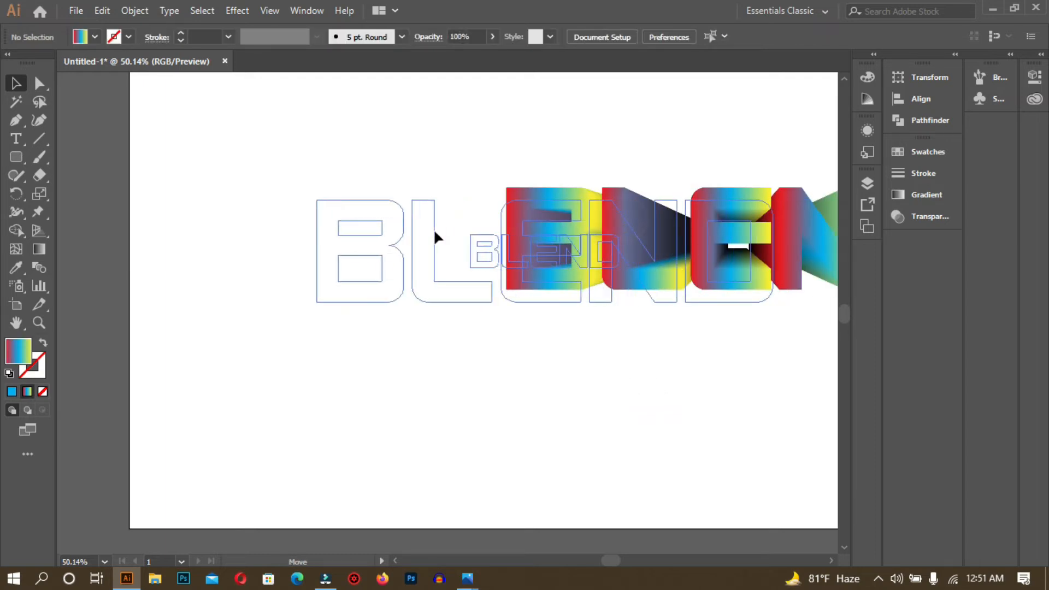
left_click(594, 399)
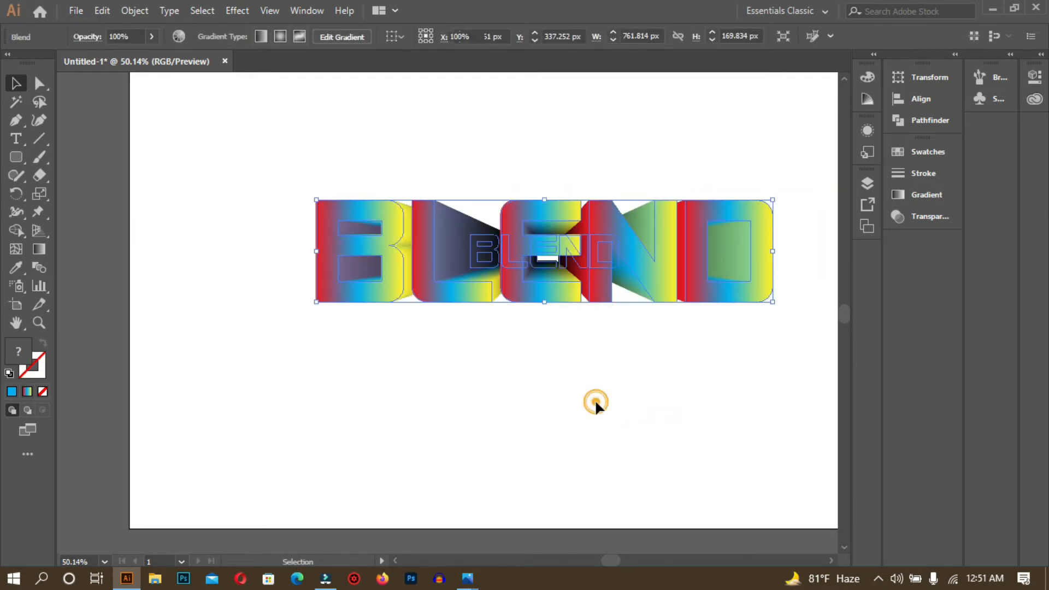
left_click_drag(508, 295, 463, 299)
left_click(458, 398)
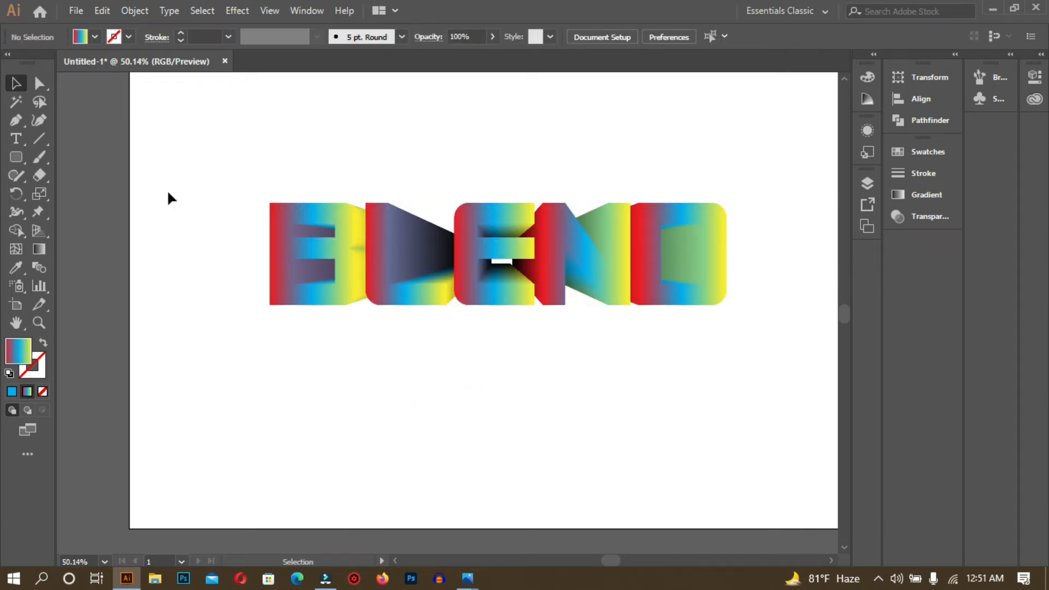
- Select the whole blend and enter Isolate Selected Group mode
left_click_drag(234, 157, 731, 392)
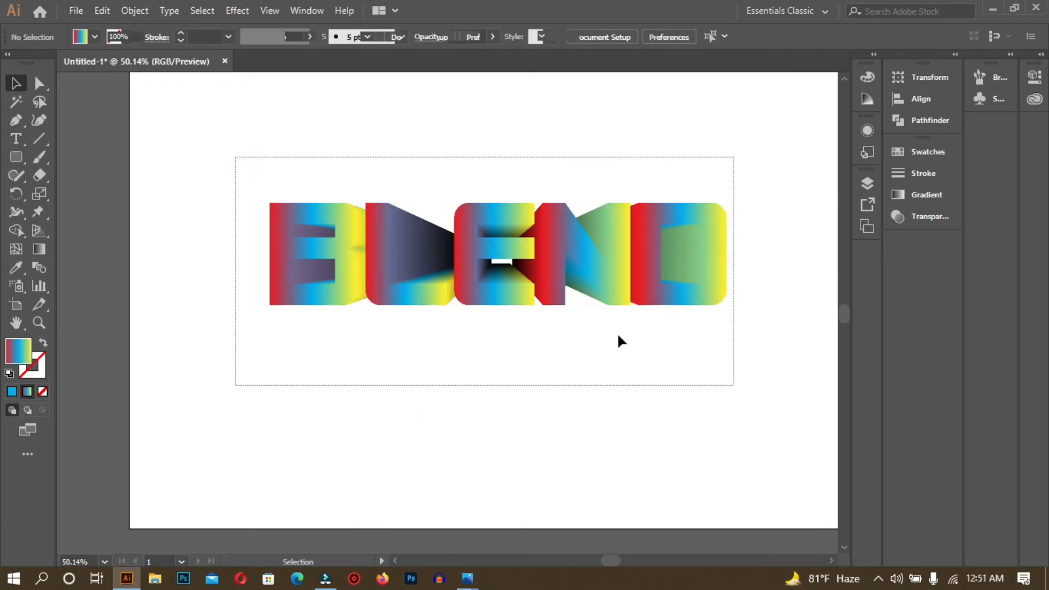
right_click(541, 265)
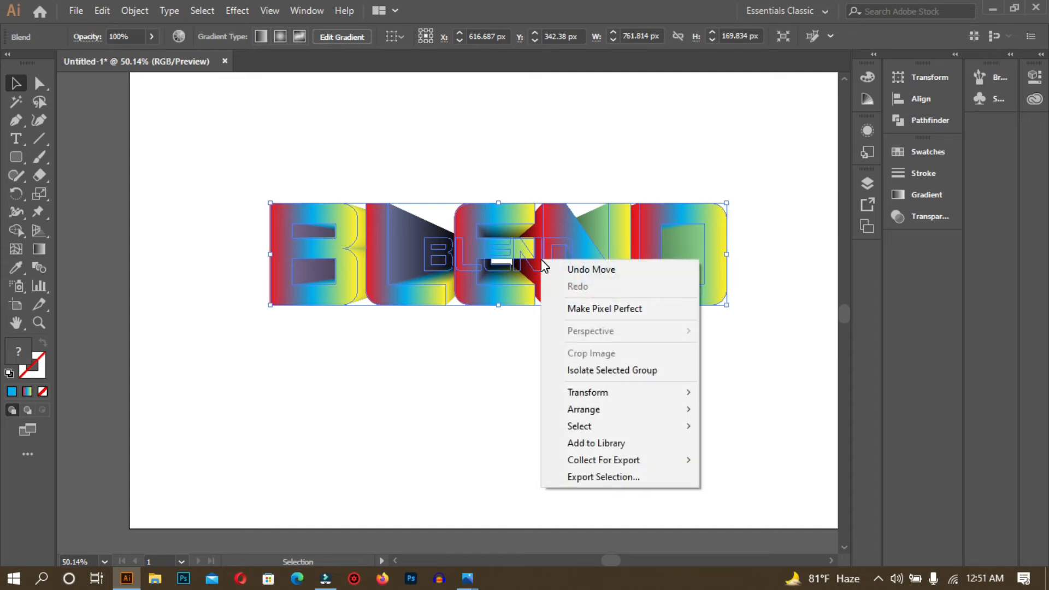
left_click(641, 374)
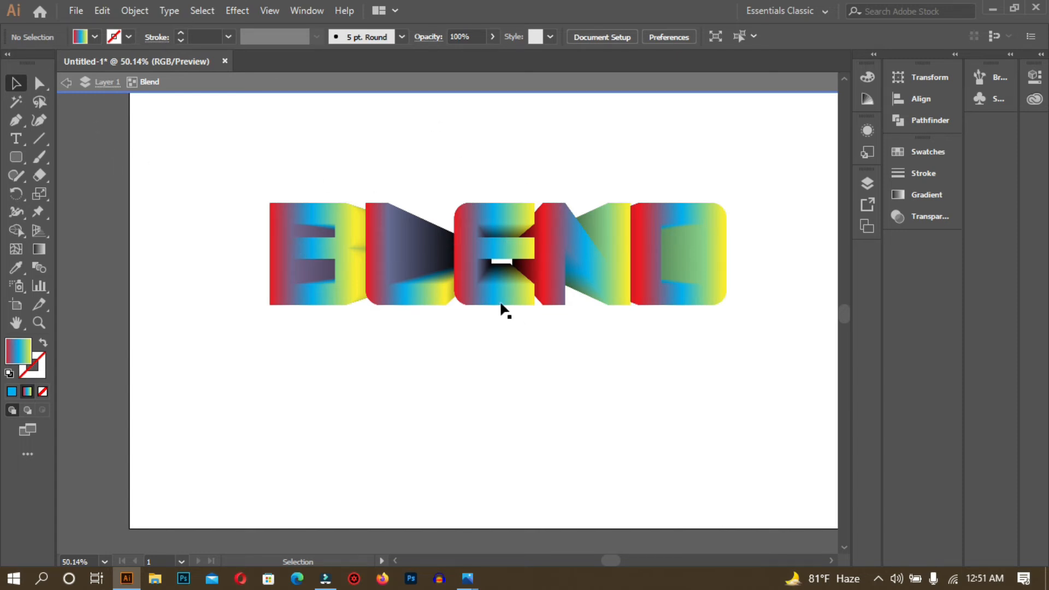
- Drag the rainbow blend's front BLEND letters right and up so the extrusion trails up-left
left_click_drag(378, 244, 376, 330)
left_click(671, 182)
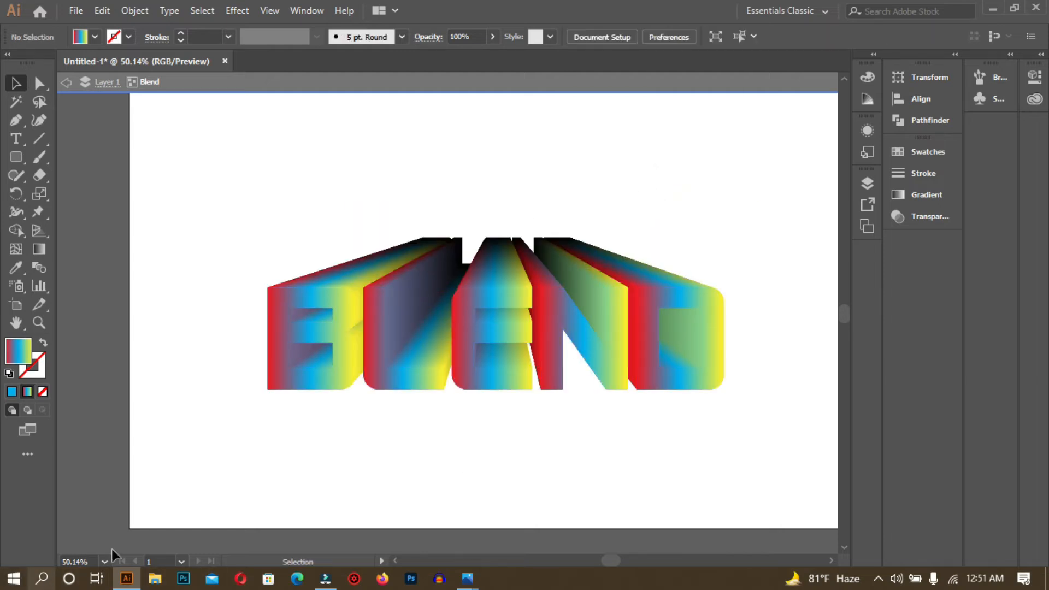
left_click_drag(368, 338, 354, 296)
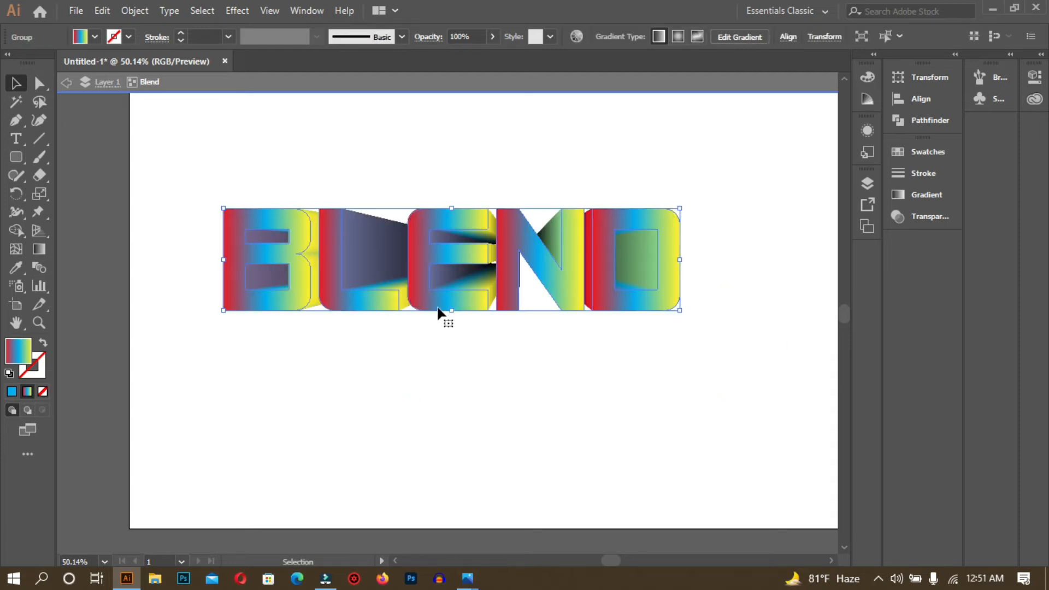
left_click_drag(414, 264, 476, 267)
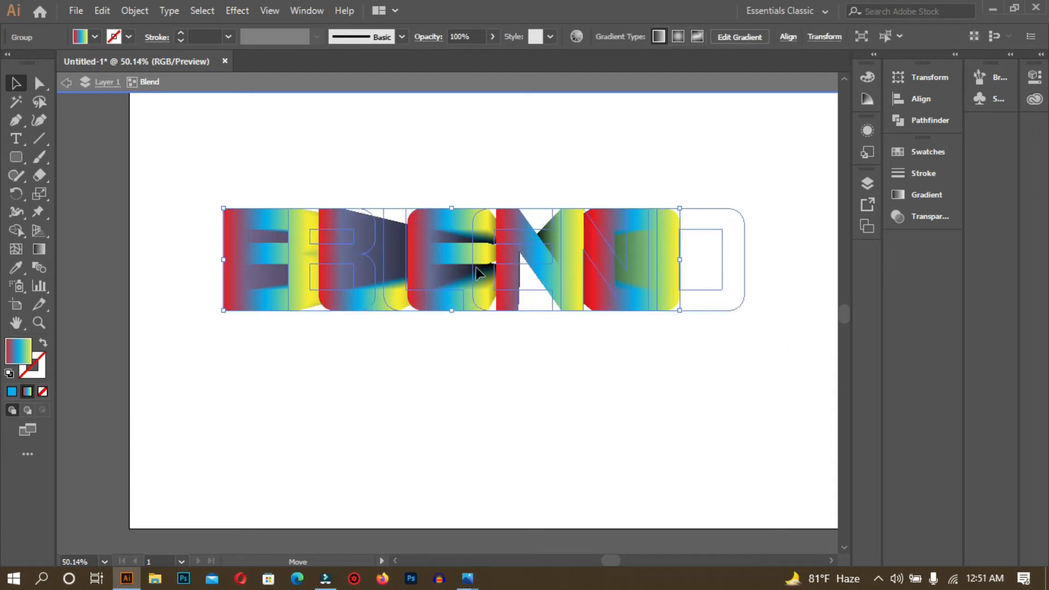
left_click(477, 462)
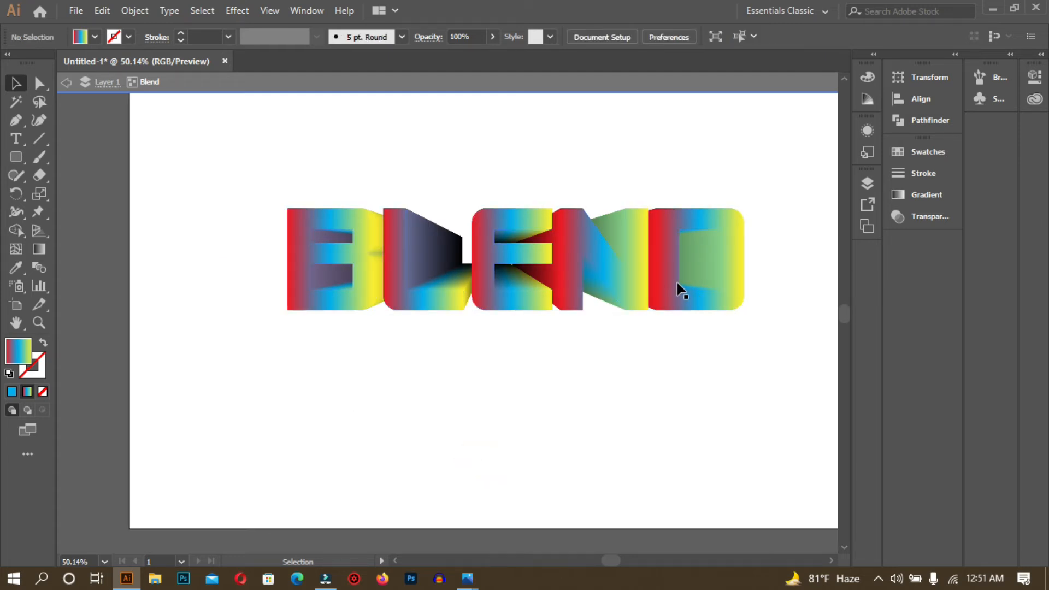
left_click_drag(672, 286, 671, 386)
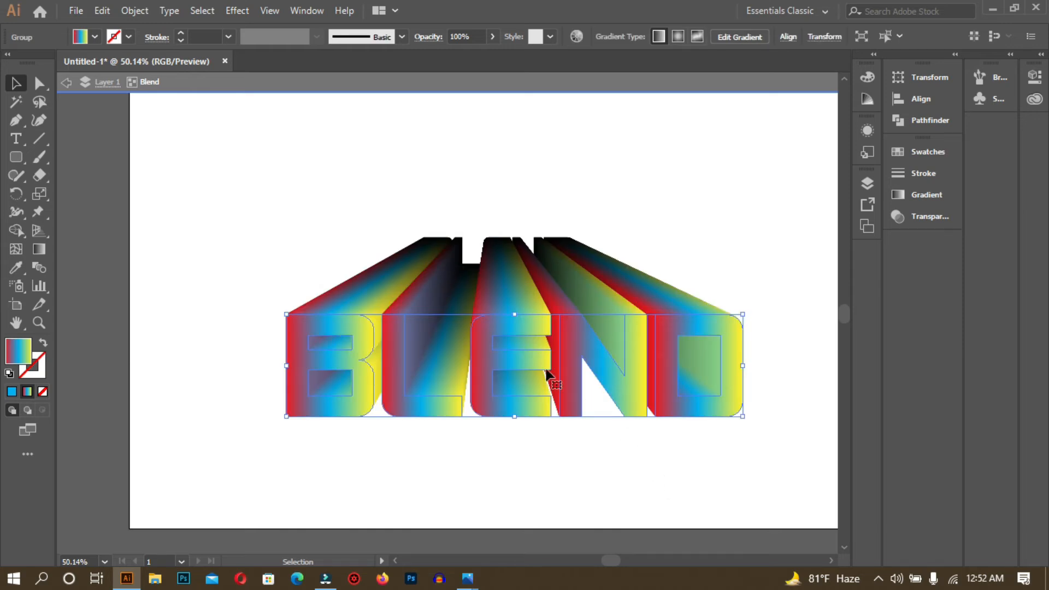
left_click_drag(533, 358, 529, 316)
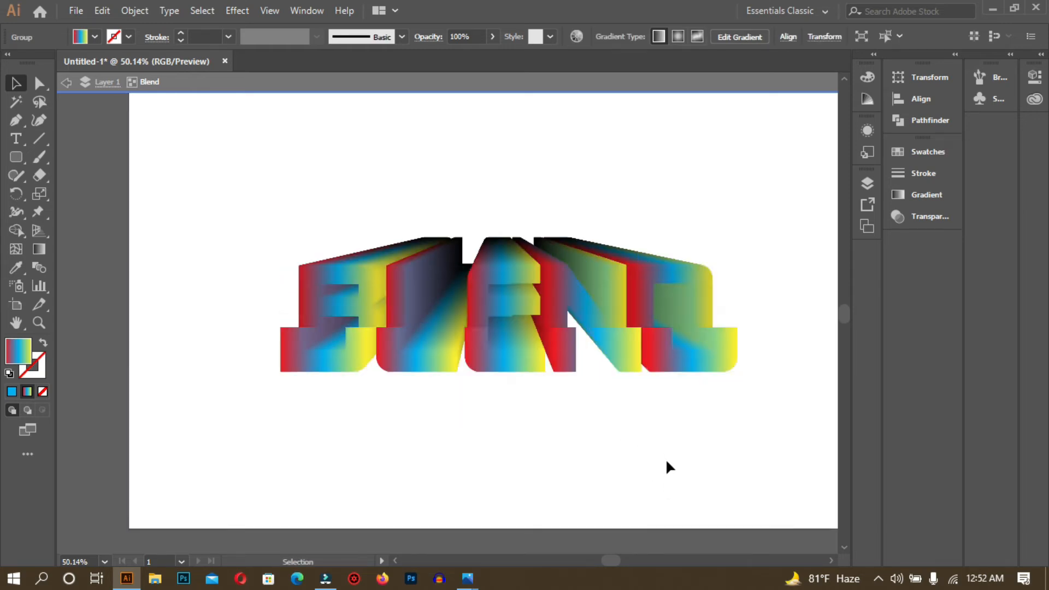
left_click(666, 462)
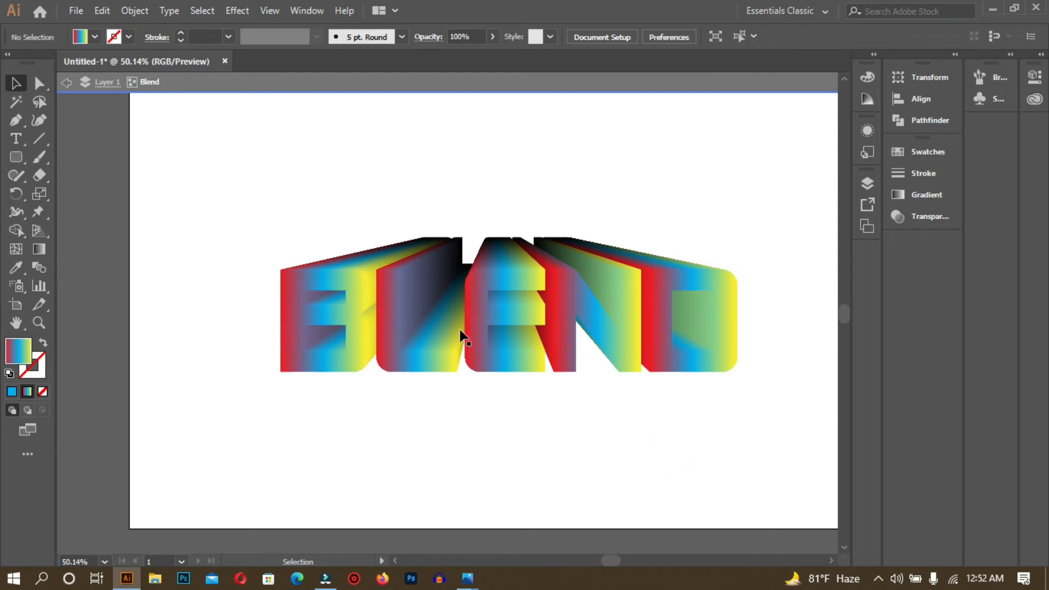
left_click_drag(477, 324, 520, 326)
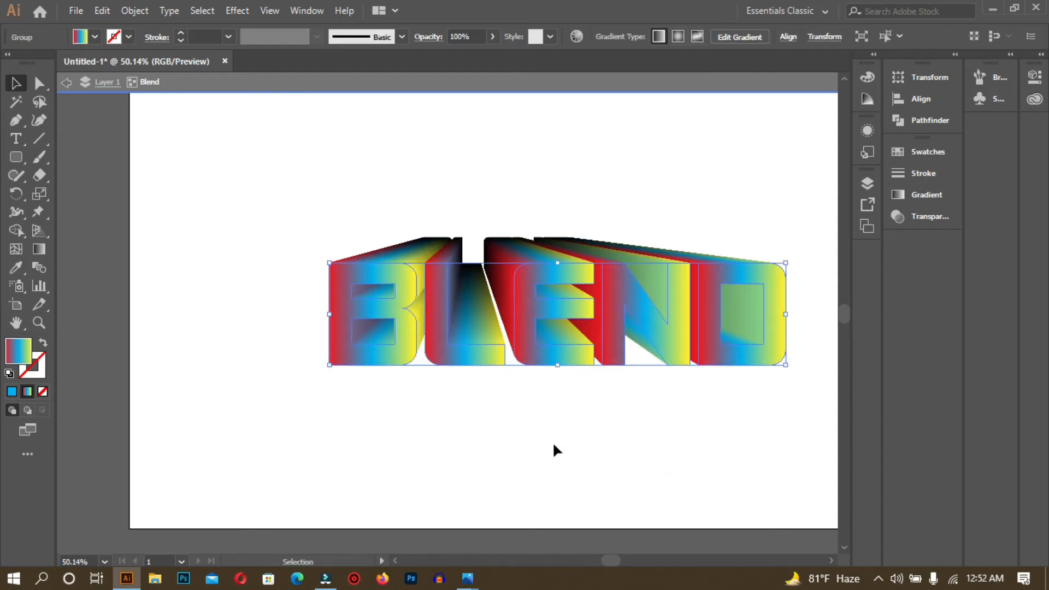
left_click_drag(533, 279, 531, 258)
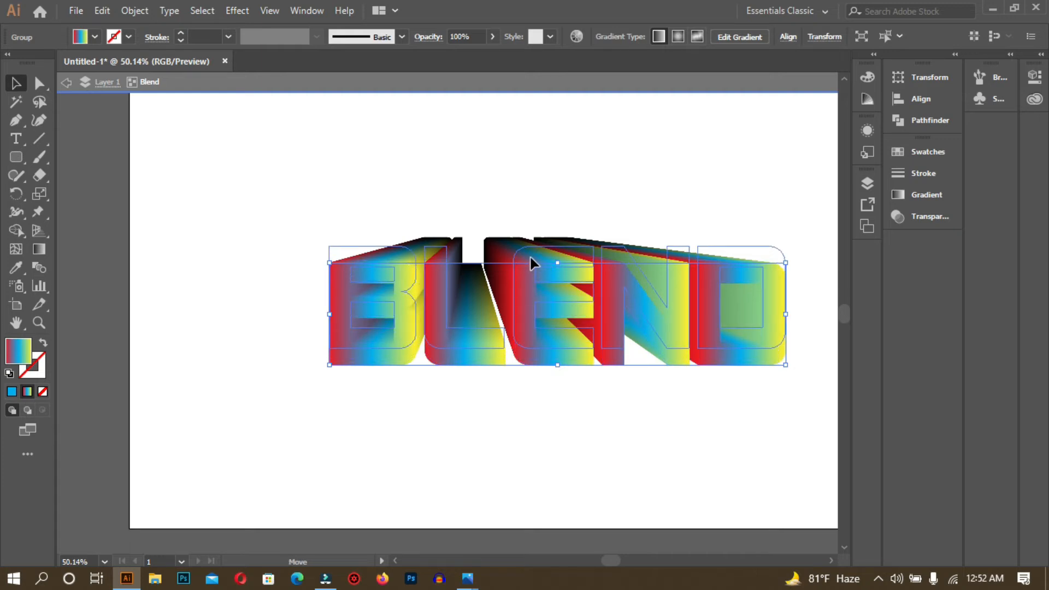
- Nudge the front BLEND letters left for a shallower rainbow extrusion
left_click(581, 449)
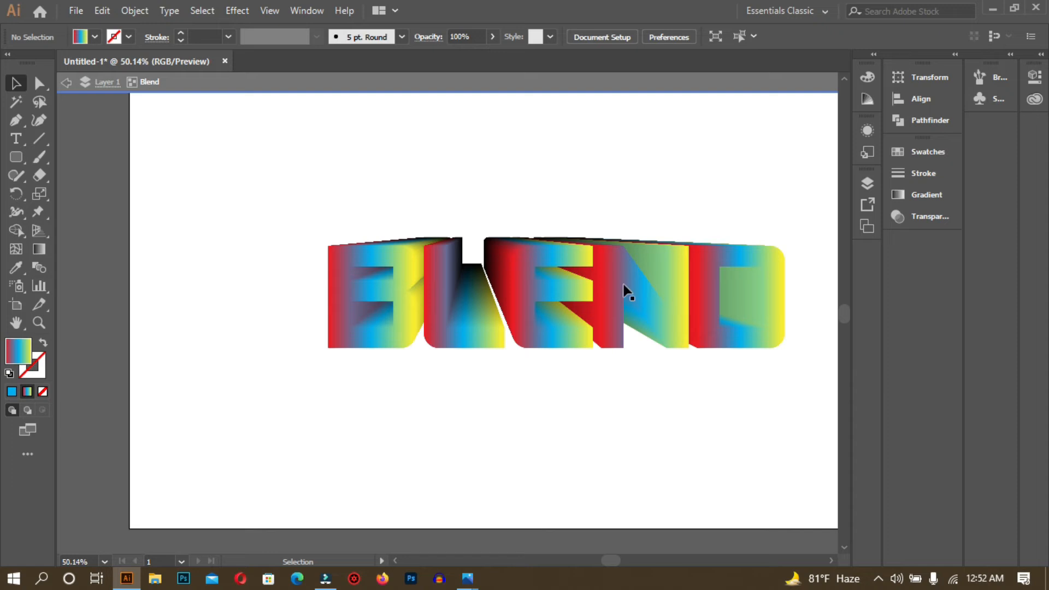
left_click_drag(699, 294, 668, 295)
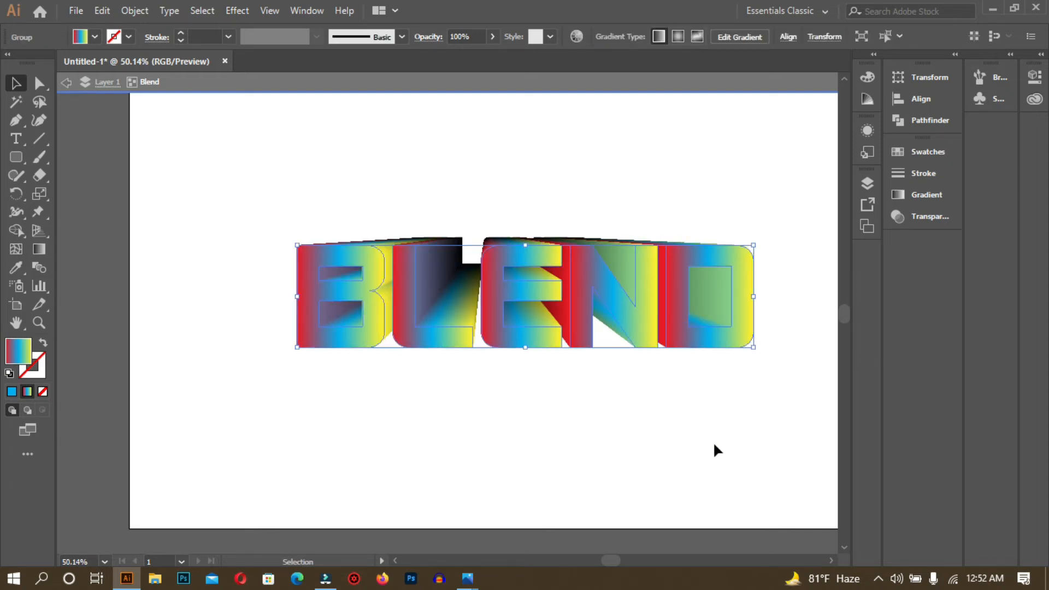
left_click(714, 445)
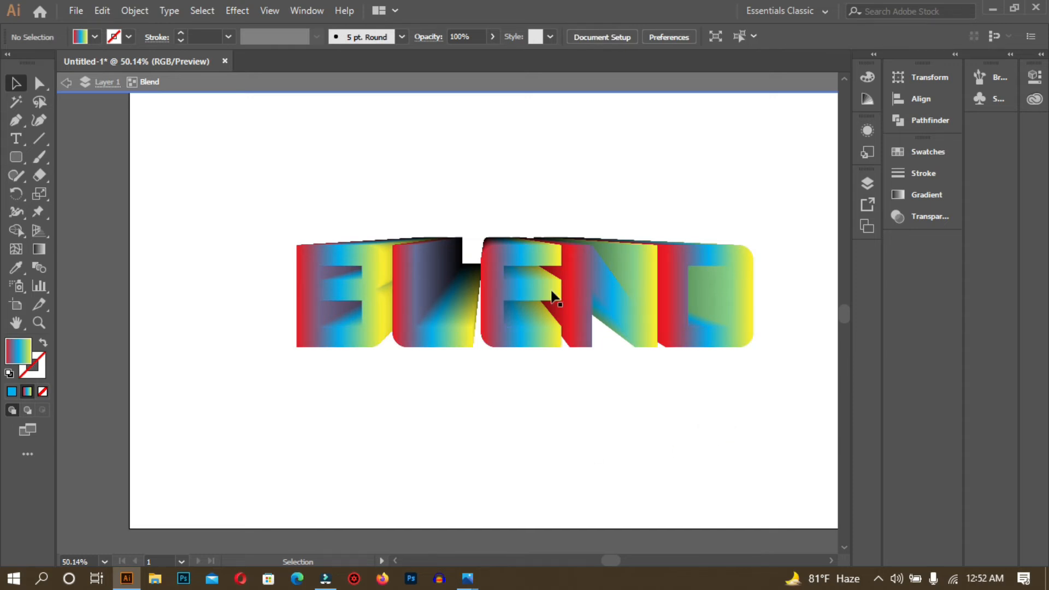
left_click_drag(493, 288, 492, 288)
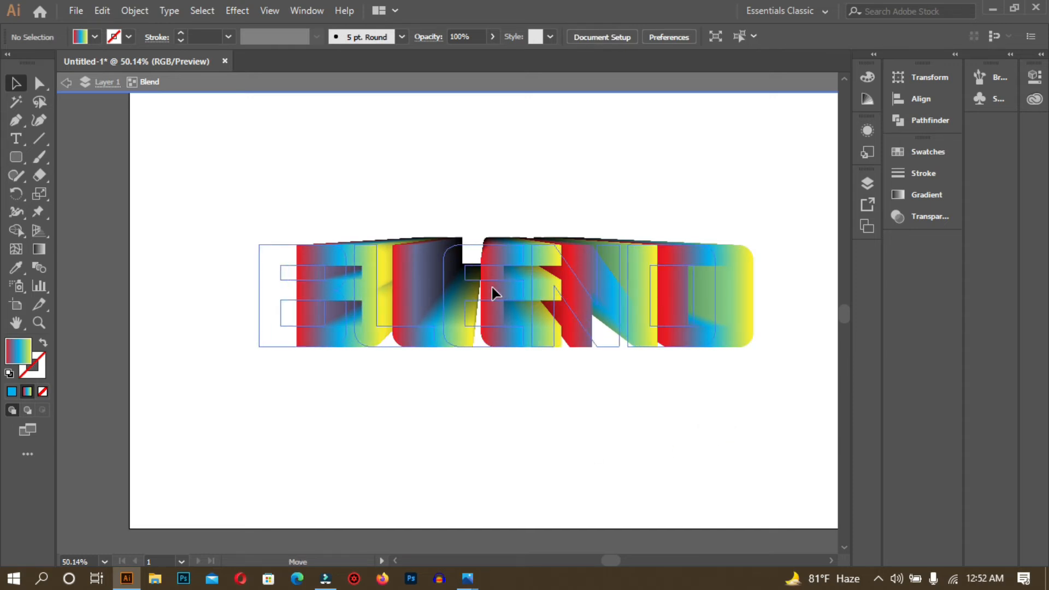
key("ctrl+z")
- Exit isolation mode on the rainbow blend
left_click(620, 439)
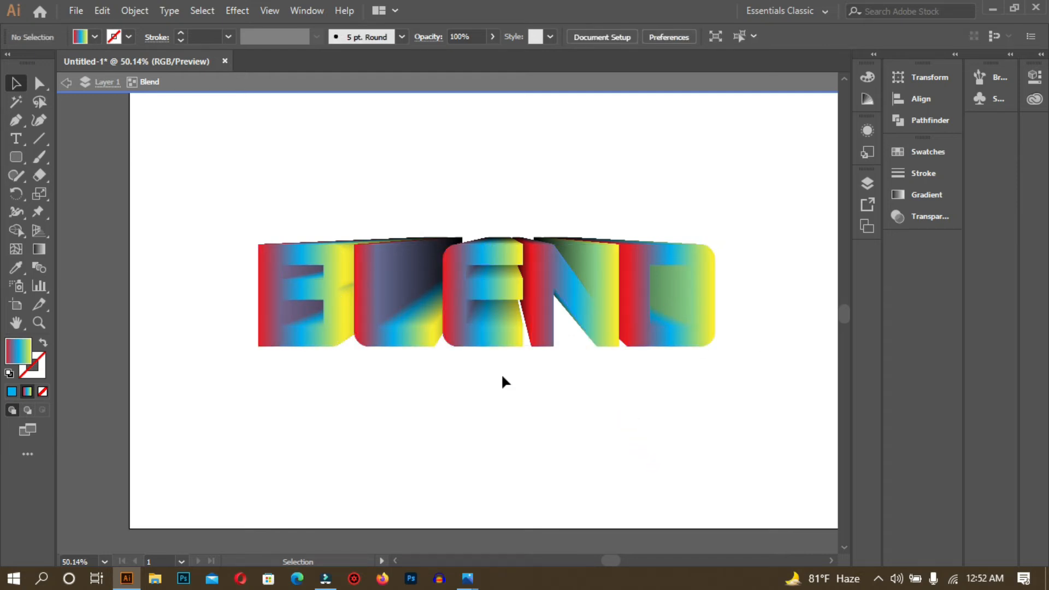
left_click(66, 83)
left_click(67, 83)
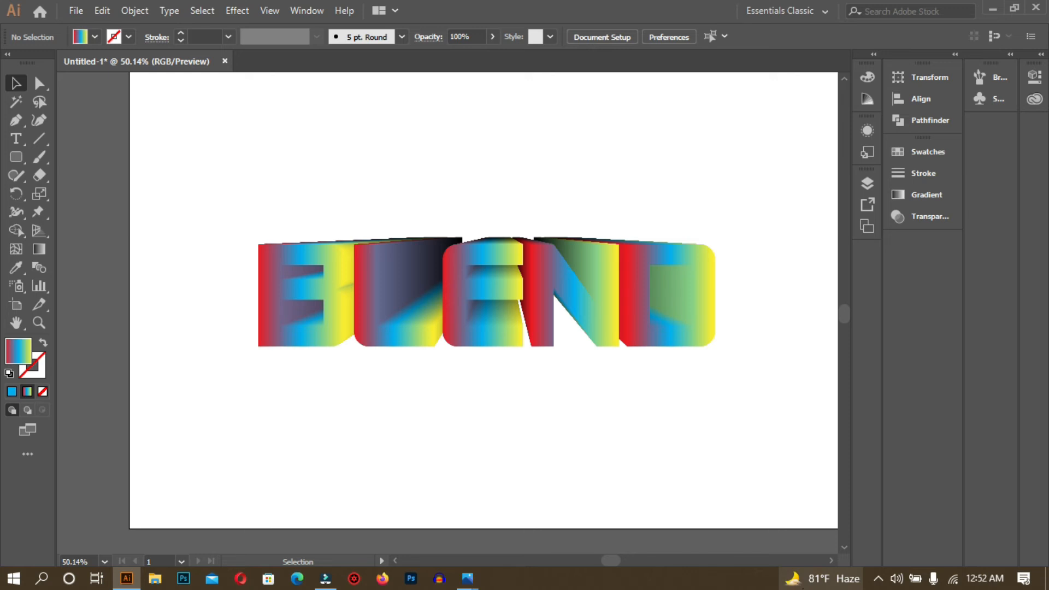
- Move the whole rainbow BLEND blend above the artboard, to X 464.123 px, Y -122.569 px
mouse_move(806, 586)
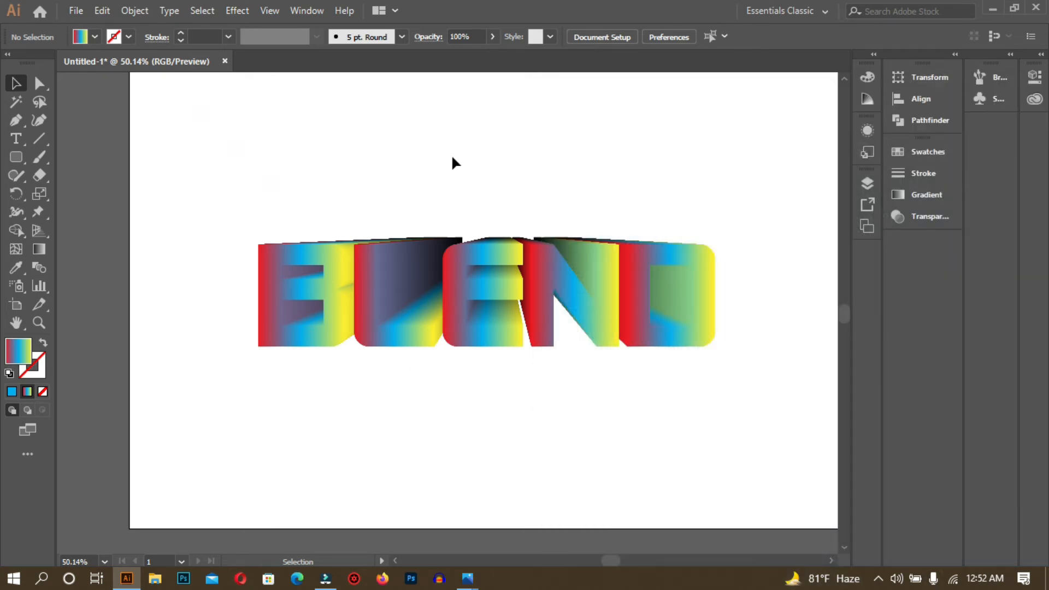
key("space")
left_click_drag(497, 437, 486, 399)
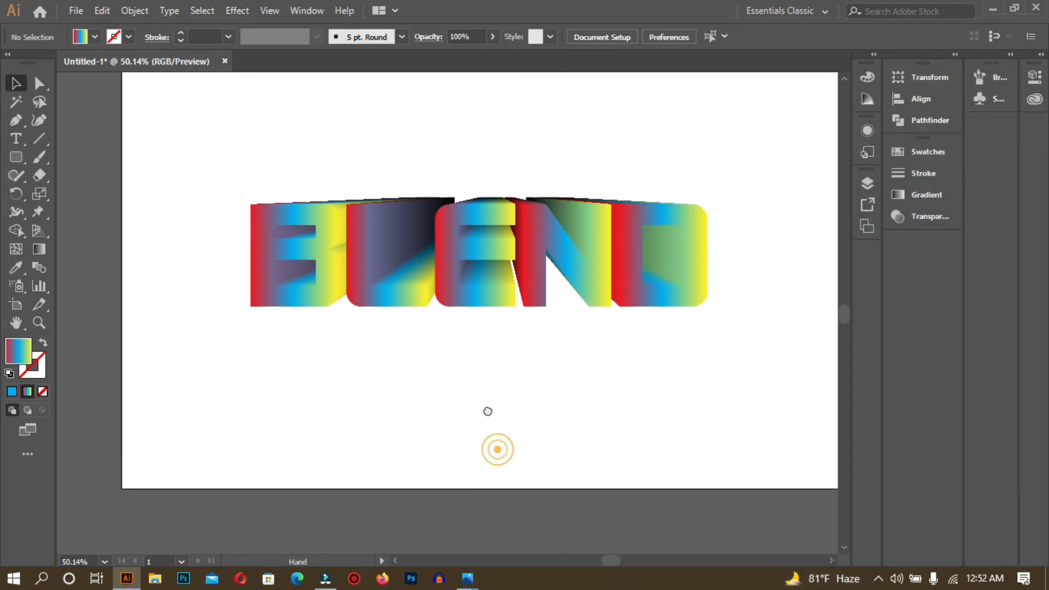
left_click_drag(214, 153, 761, 359)
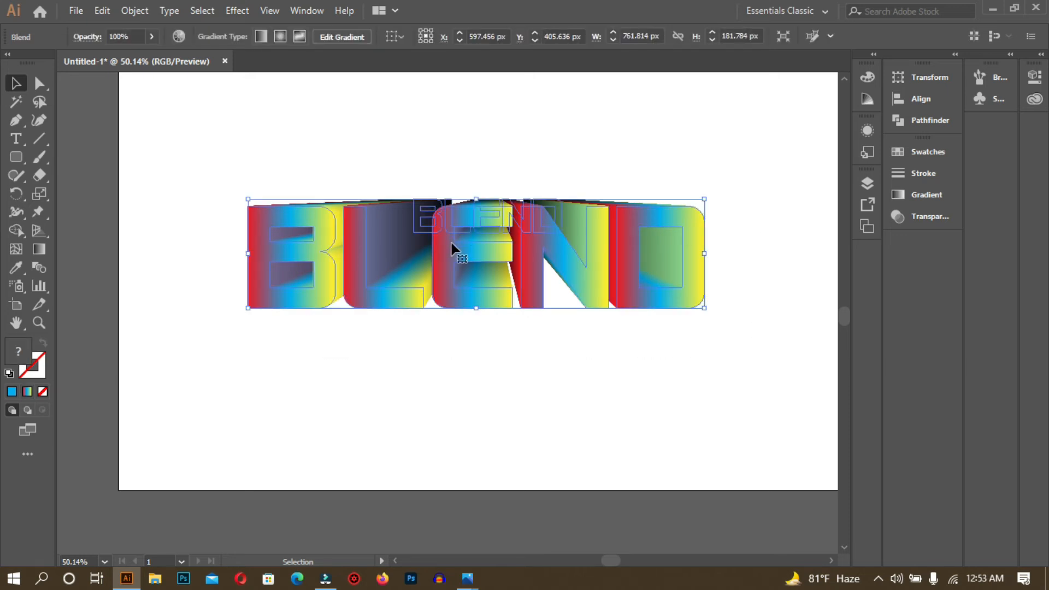
left_click_drag(465, 257, 356, 185)
key("space")
left_click_drag(433, 331, 462, 485)
left_click_drag(421, 329, 419, 116)
key("space")
left_click_drag(527, 325, 527, 398)
left_click_drag(427, 190, 453, 162)
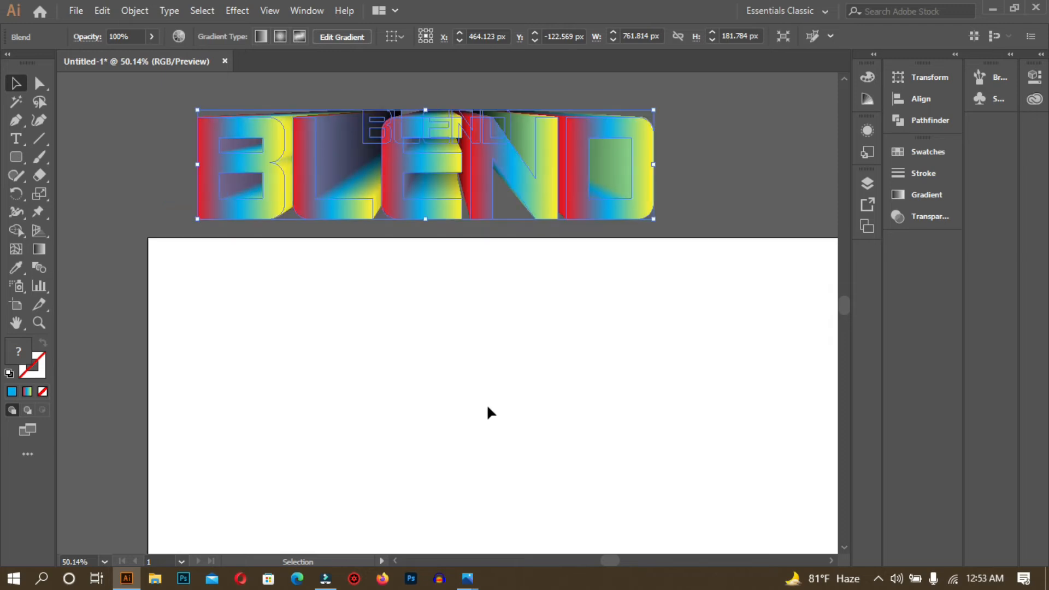
left_click(488, 408)
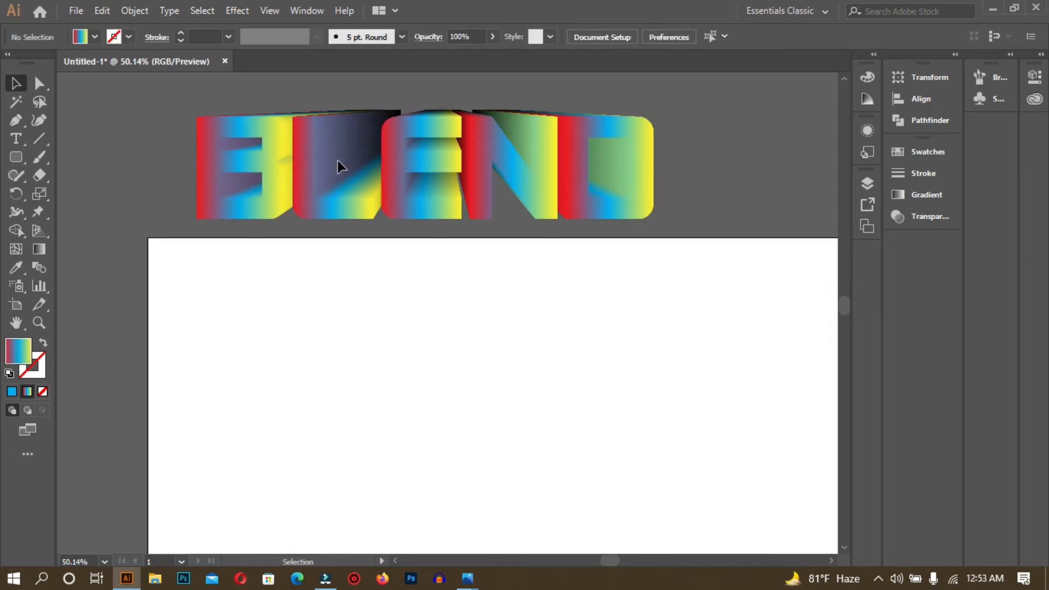
scroll(574, 405, "down", 3)
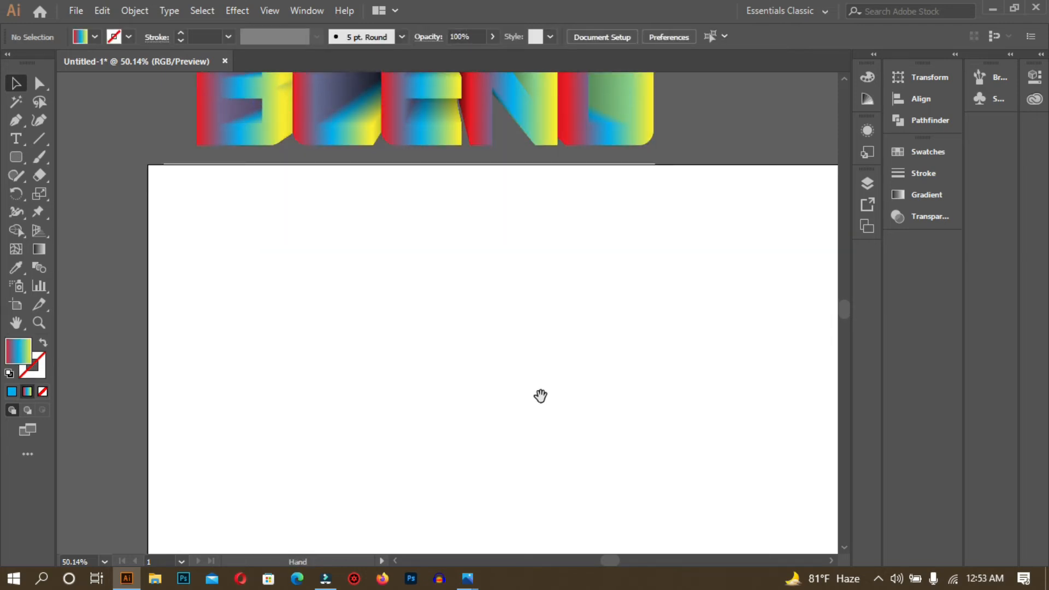
- Add a new BLEND text object in the middle of the empty artboard
scroll(540, 395, "down", 4)
left_click_drag(548, 327, 466, 329)
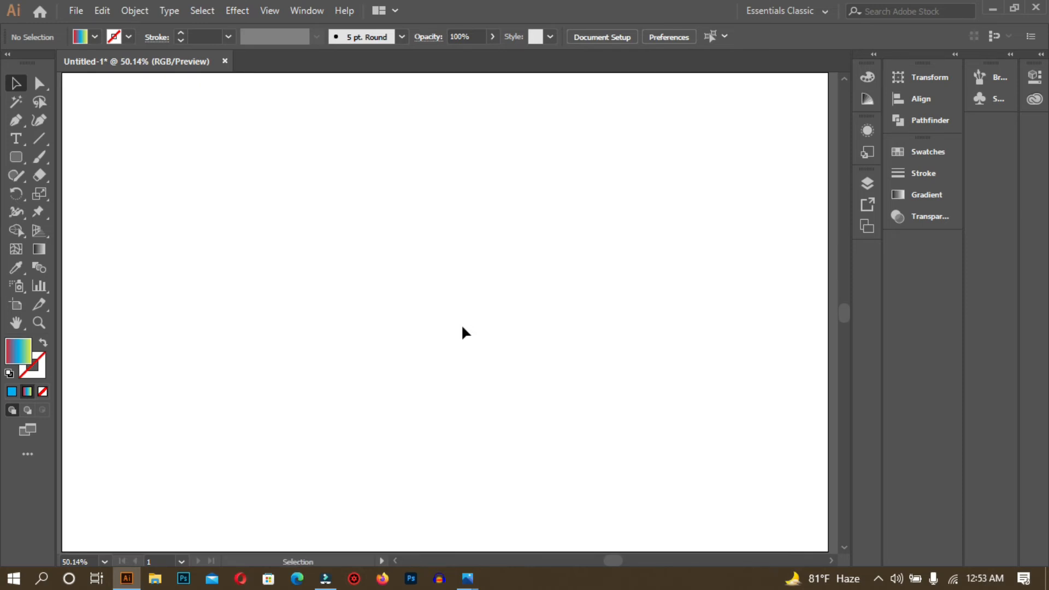
left_click(16, 138)
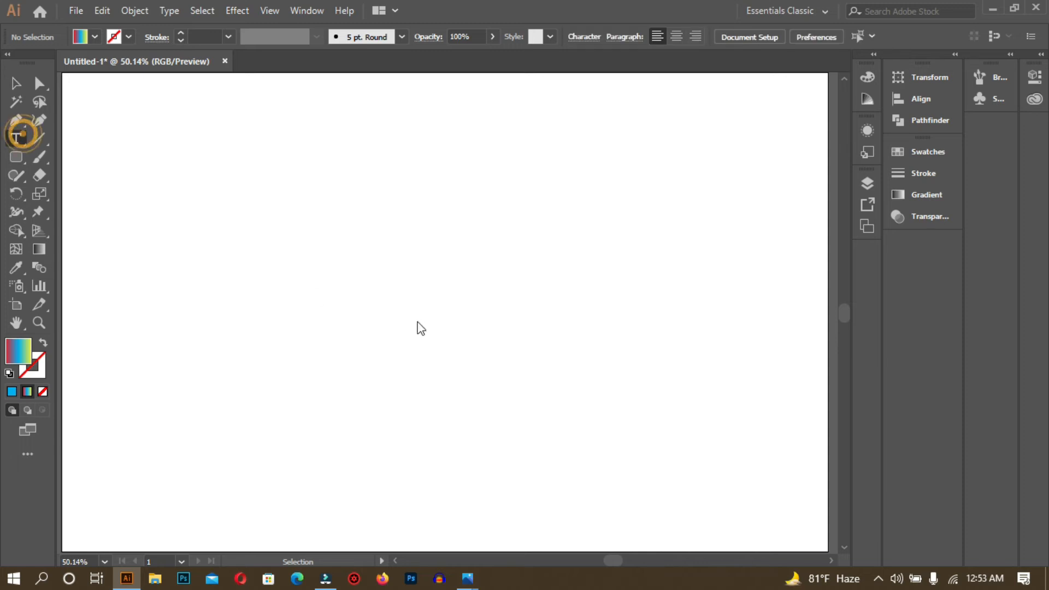
left_click(351, 289)
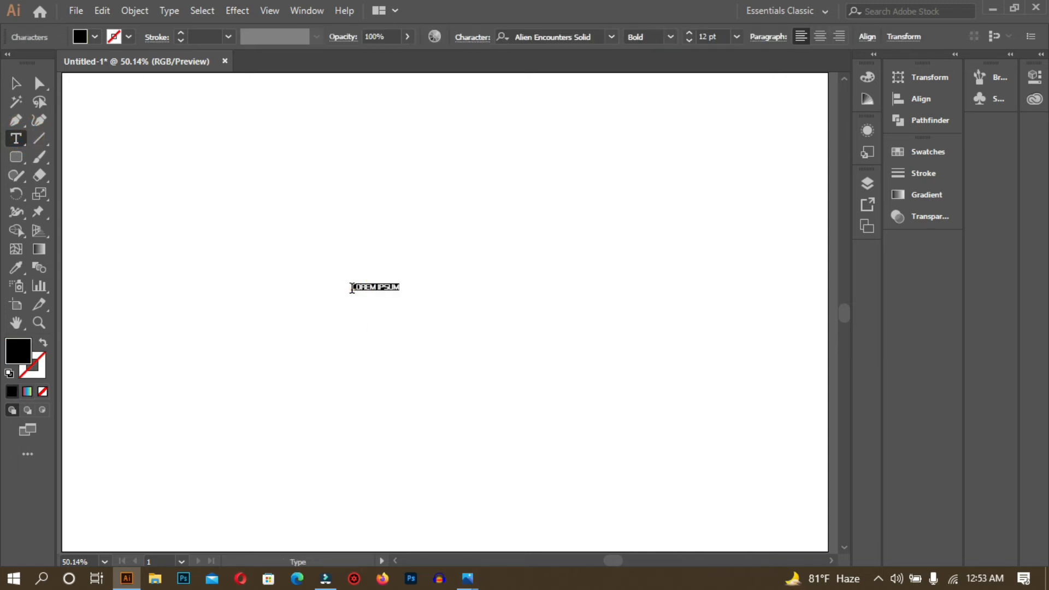
key("BackSpace")
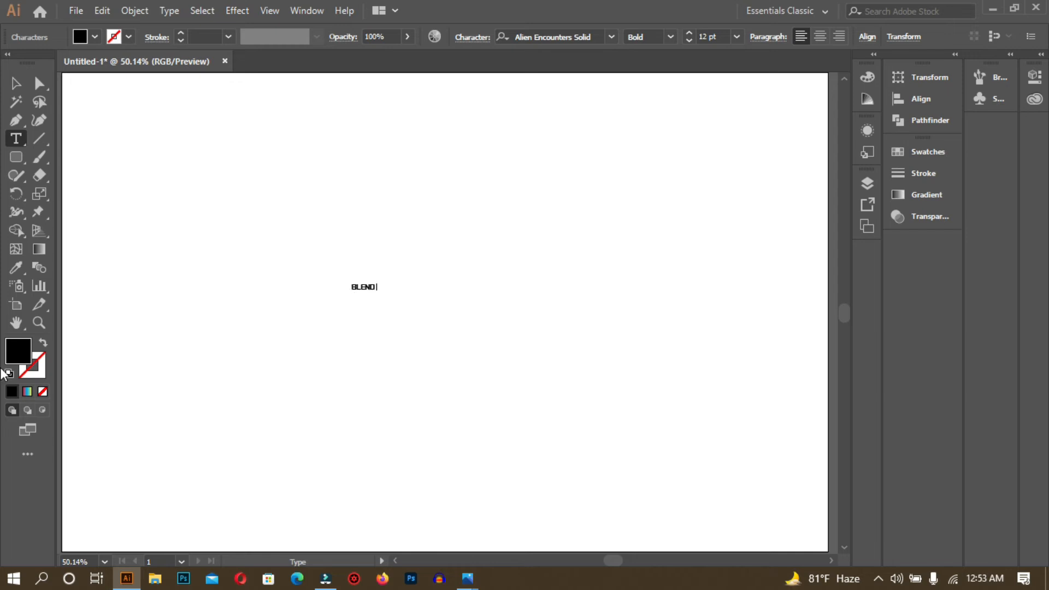
left_click(15, 83)
- Scale the BLEND text up to 257.8 pt and shift it right onto the artboard centre
left_click_drag(377, 293, 584, 449)
left_click_drag(432, 293, 473, 296)
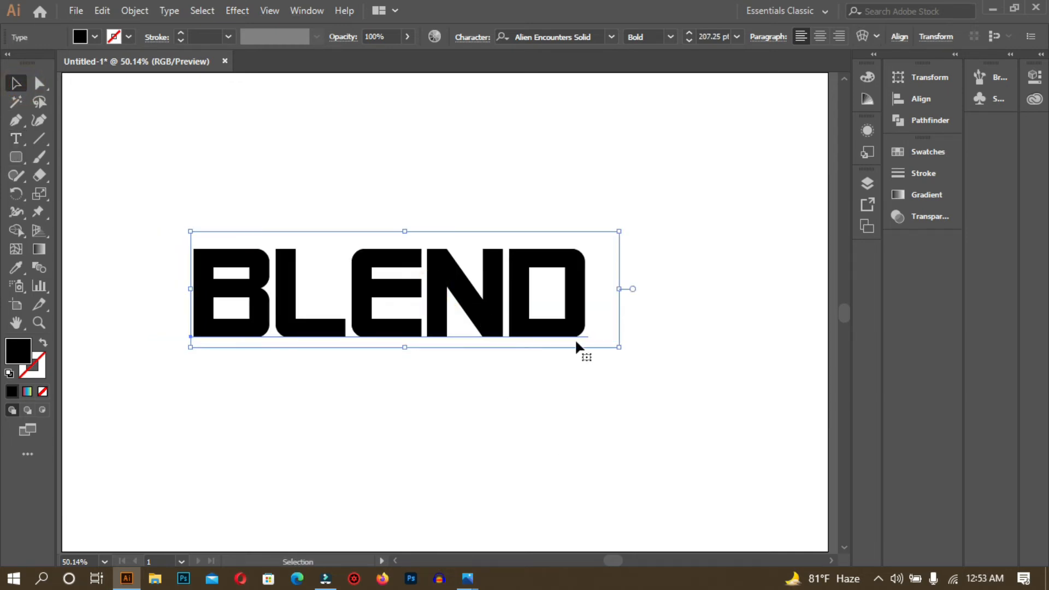
left_click_drag(618, 346, 673, 400)
left_click_drag(502, 317, 548, 323)
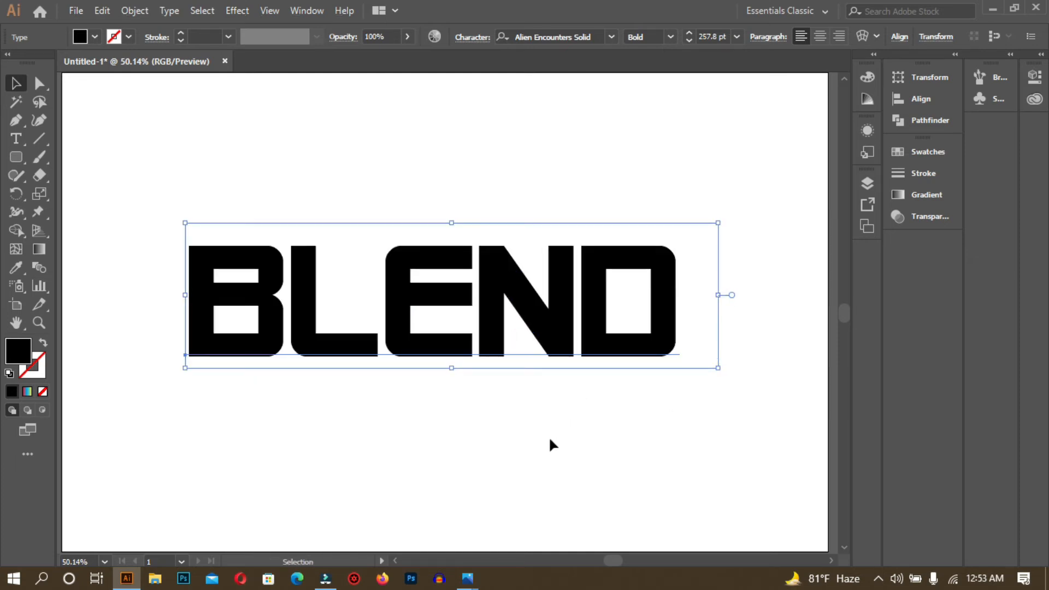
left_click(495, 450)
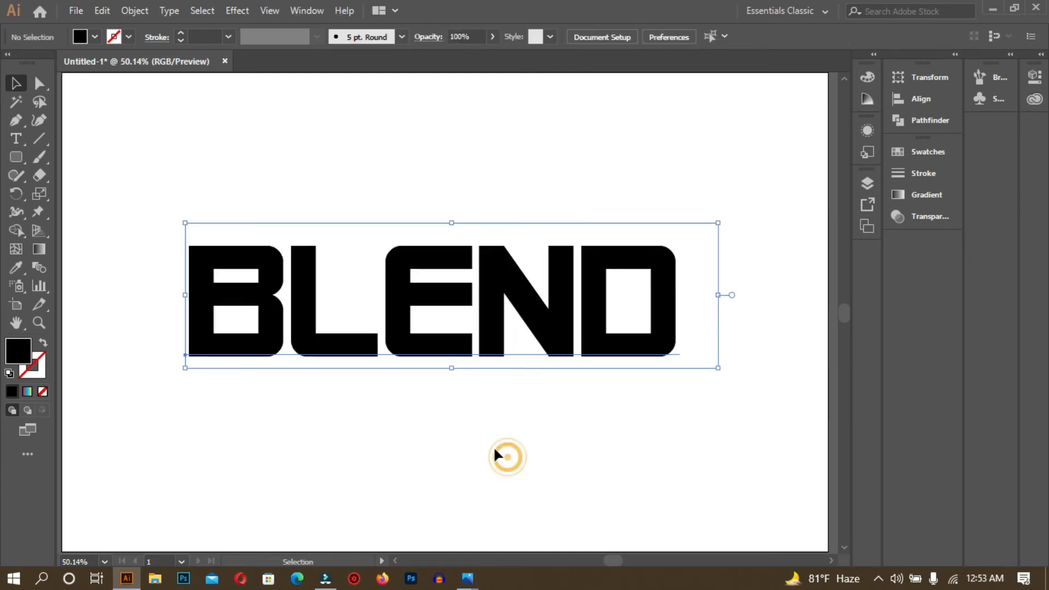
- Convert the BLEND text into outlined letter shapes
left_click(230, 300)
right_click(230, 301)
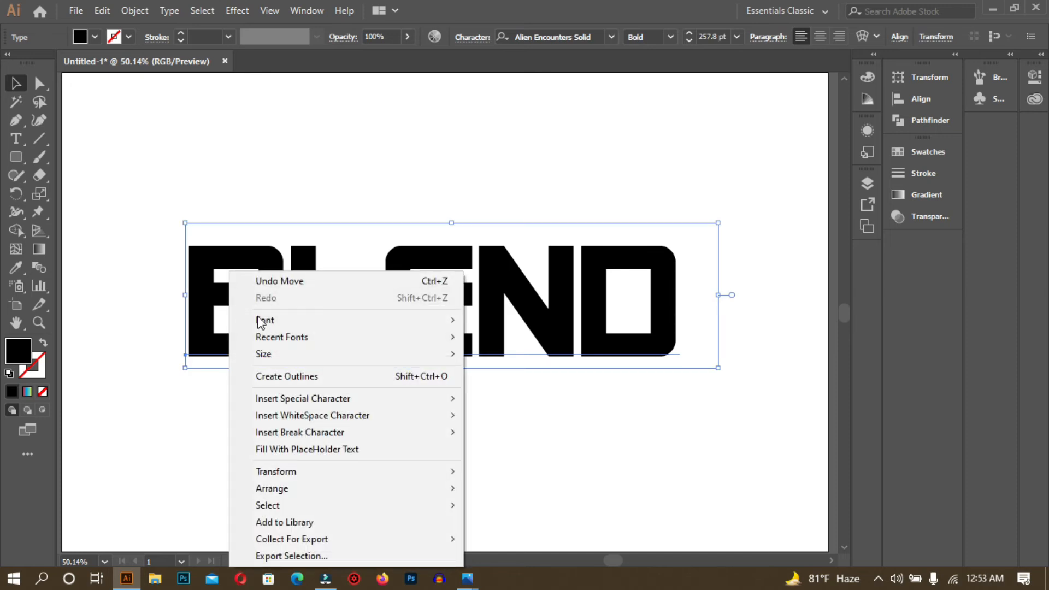
left_click(326, 377)
left_click(431, 427)
- Make a smaller copy of the BLEND letters, shrunk toward the centre
left_click(398, 298)
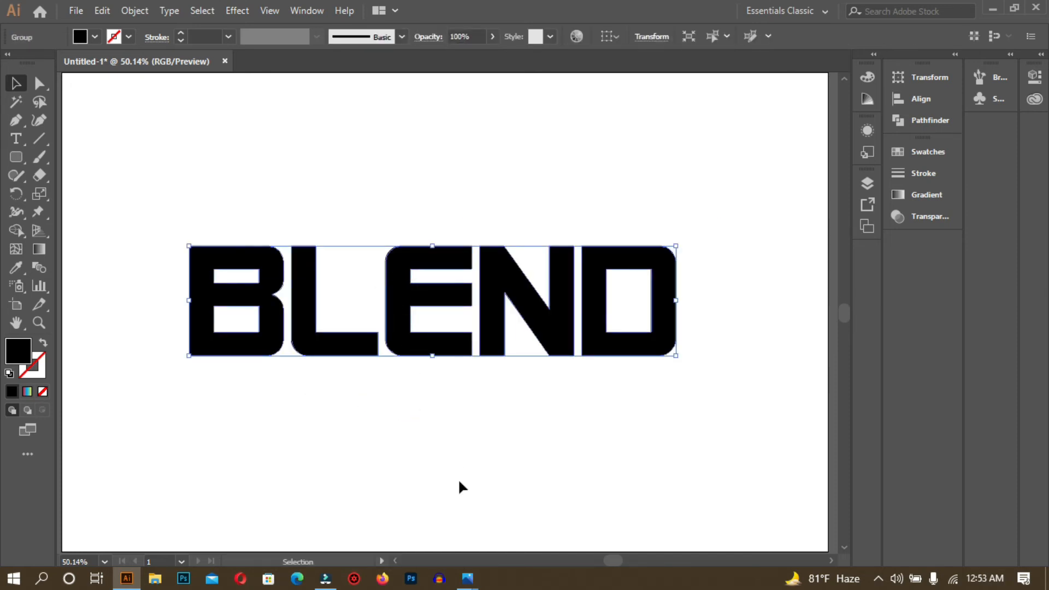
key("a")
key("v")
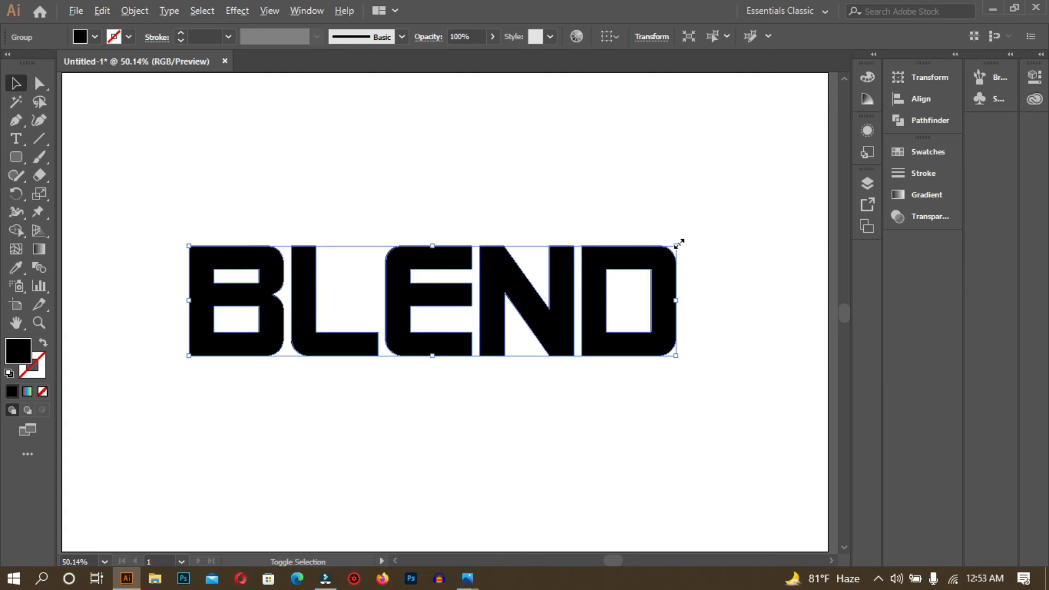
left_click_drag(679, 244, 600, 283)
- Send the small BLEND copy behind the large letters
right_click(374, 309)
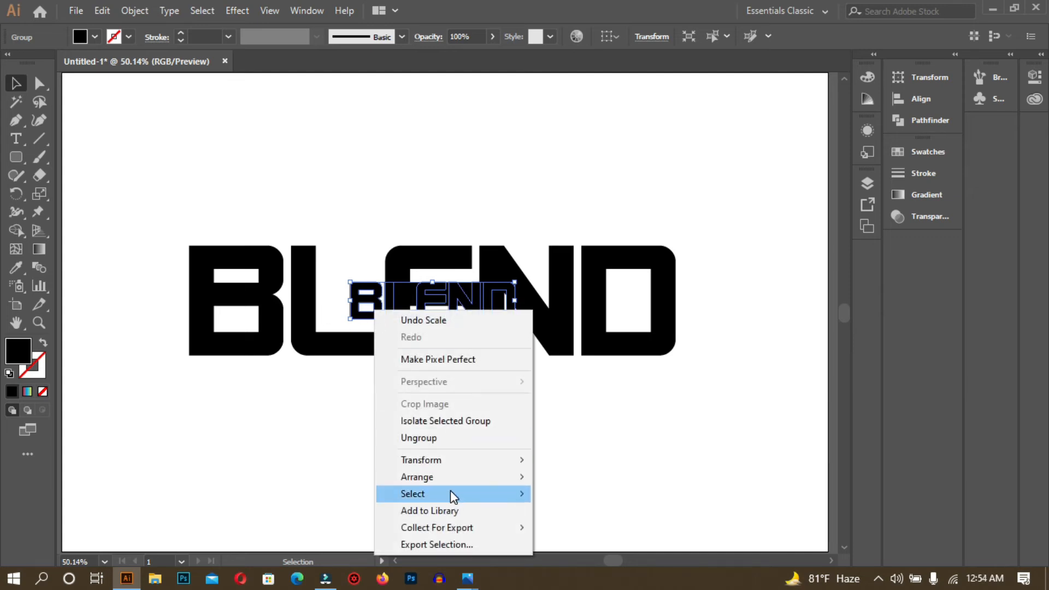
mouse_move(454, 478)
left_click(571, 527)
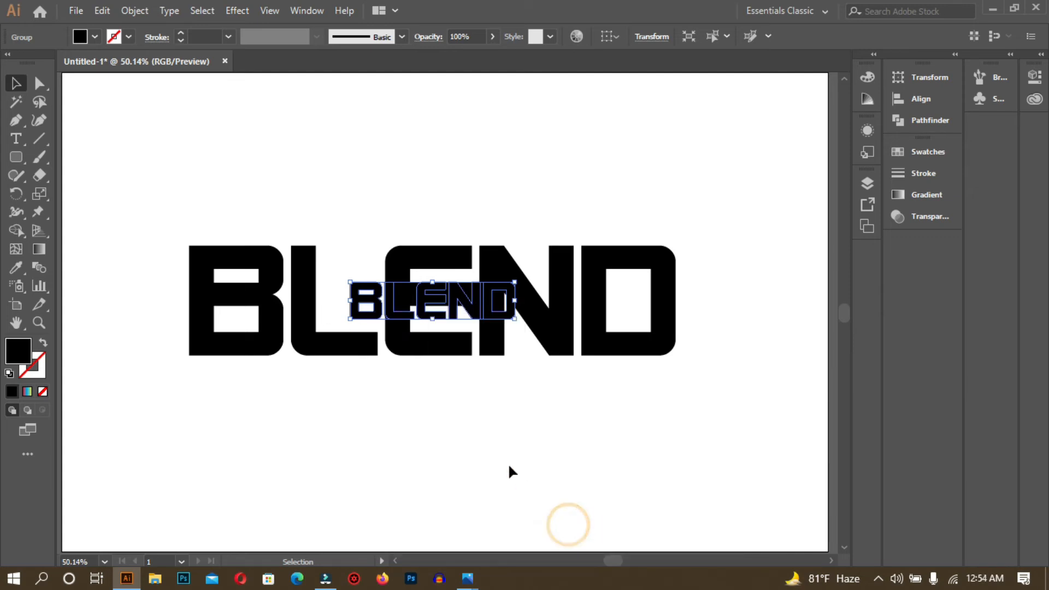
left_click(543, 451)
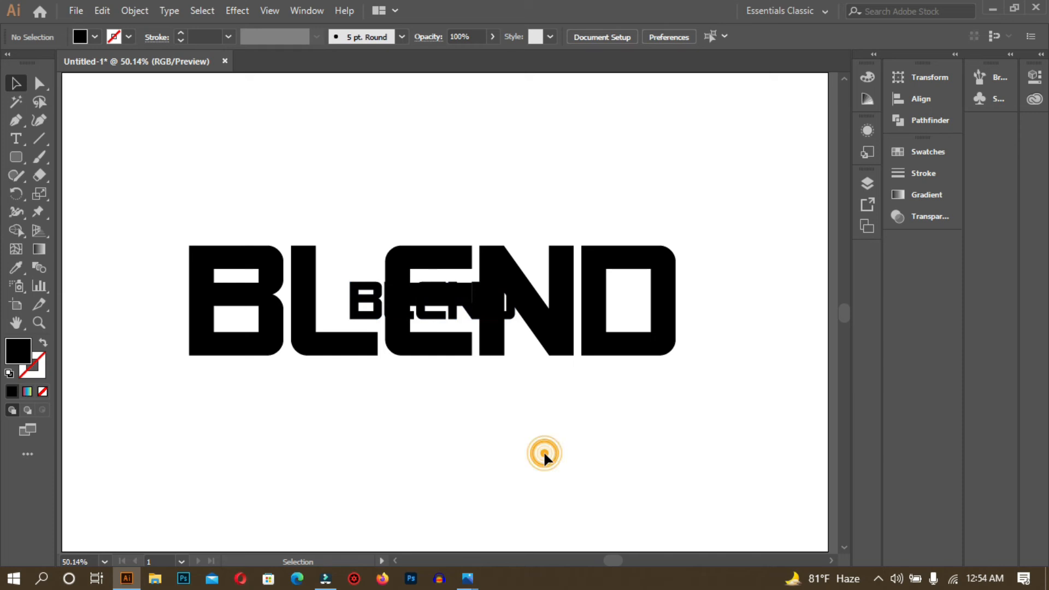
- Fill the large BLEND letters with light grey
left_click(667, 334)
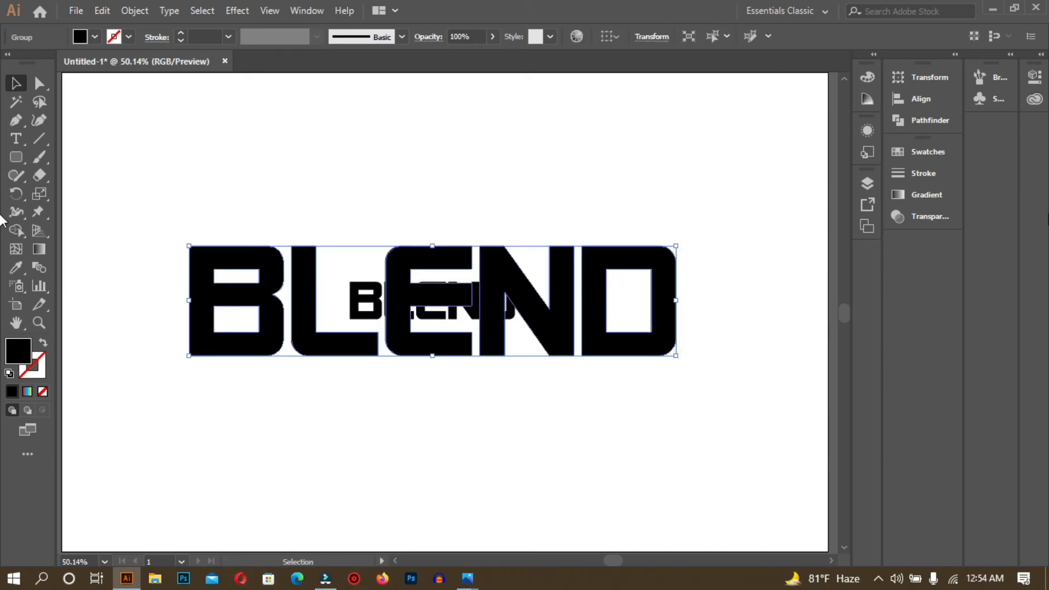
left_click(925, 151)
left_click(798, 237)
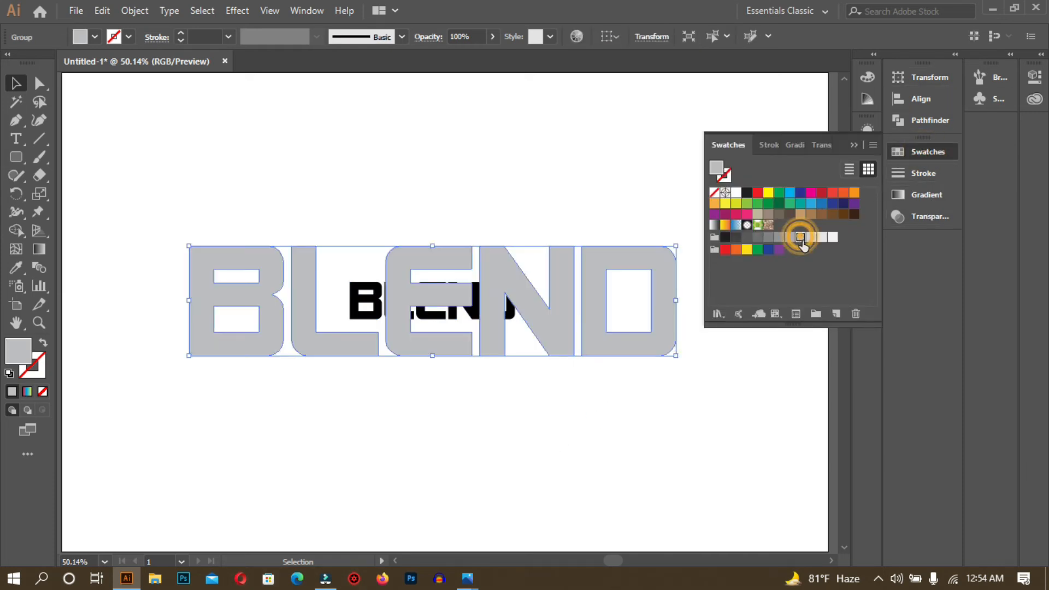
left_click(653, 391)
- Blend the grey BLEND and the small black copy with Object > Blend > Make
left_click_drag(168, 140, 643, 442)
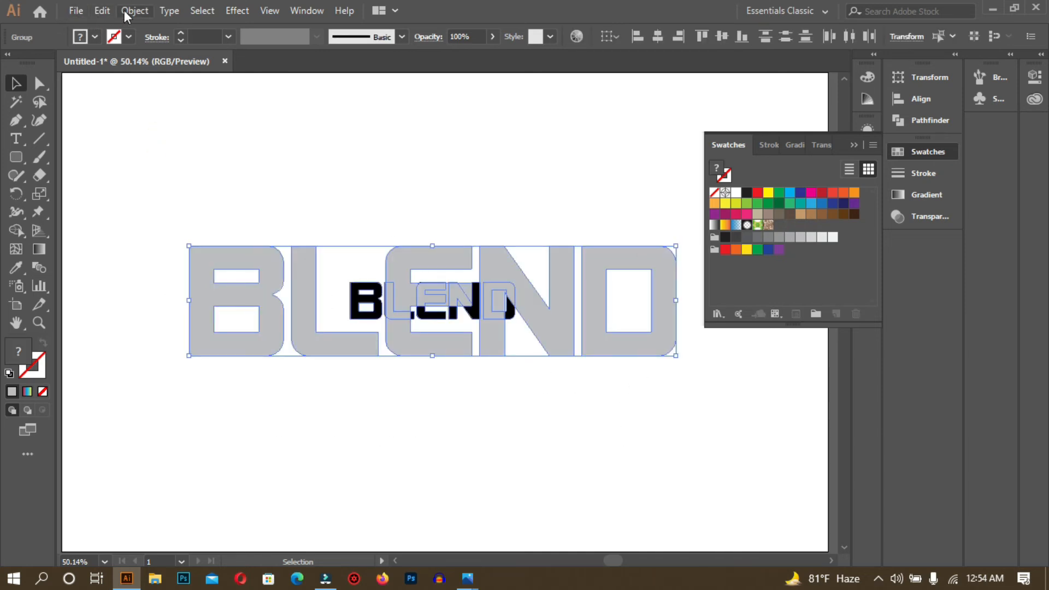
left_click(135, 10)
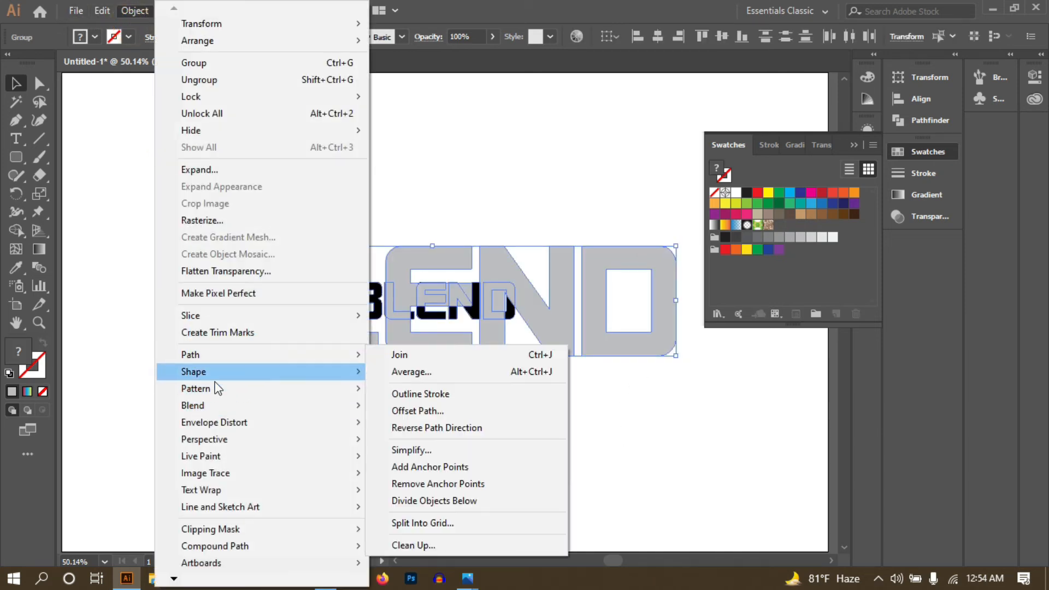
left_click(214, 404)
left_click(394, 404)
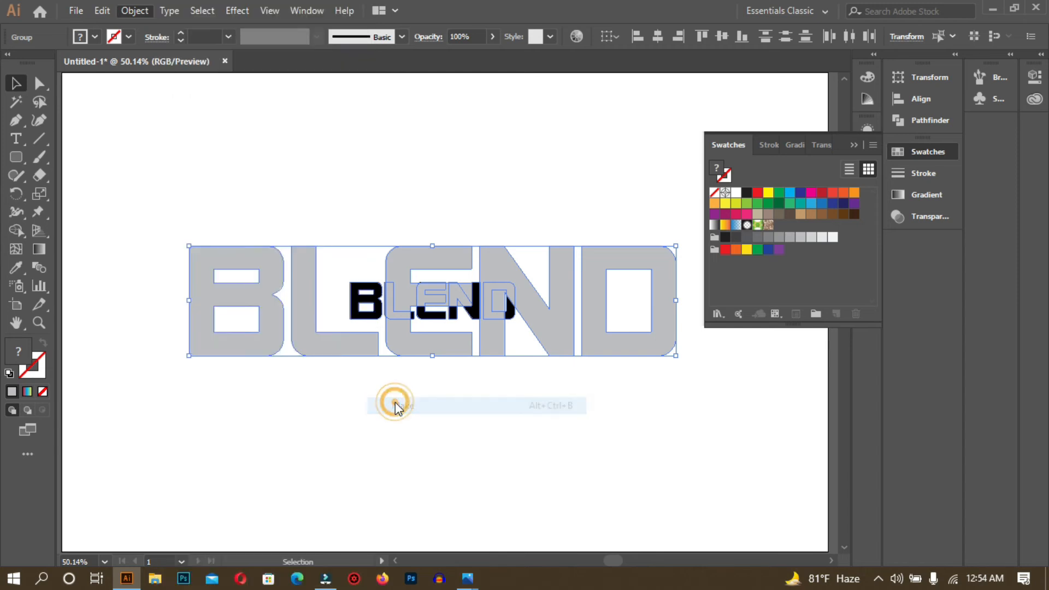
left_click(430, 418)
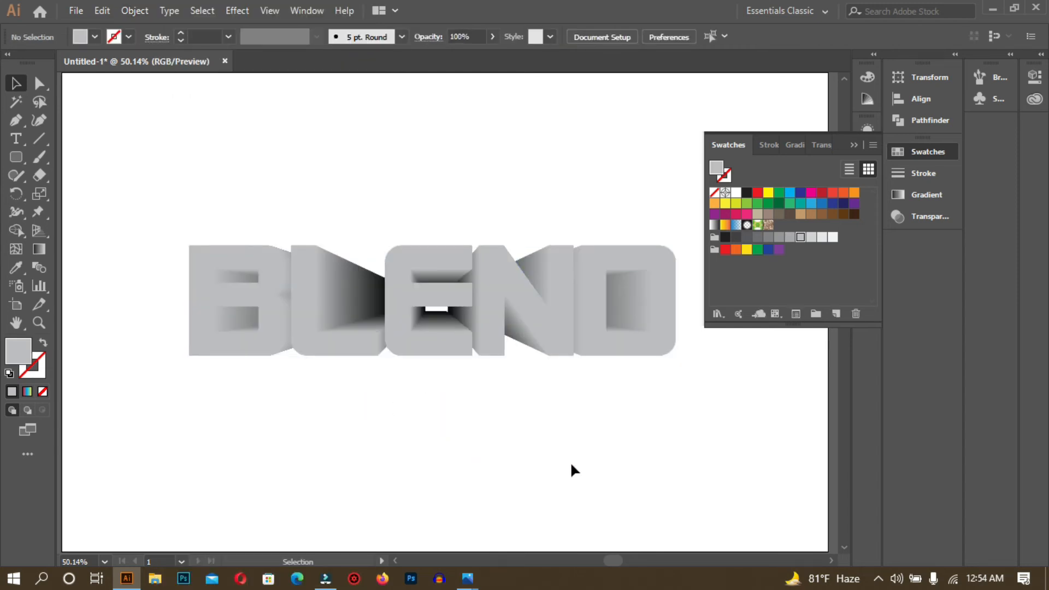
- Zoom in and select the finished BLEND blend
scroll(551, 461, "up", 2)
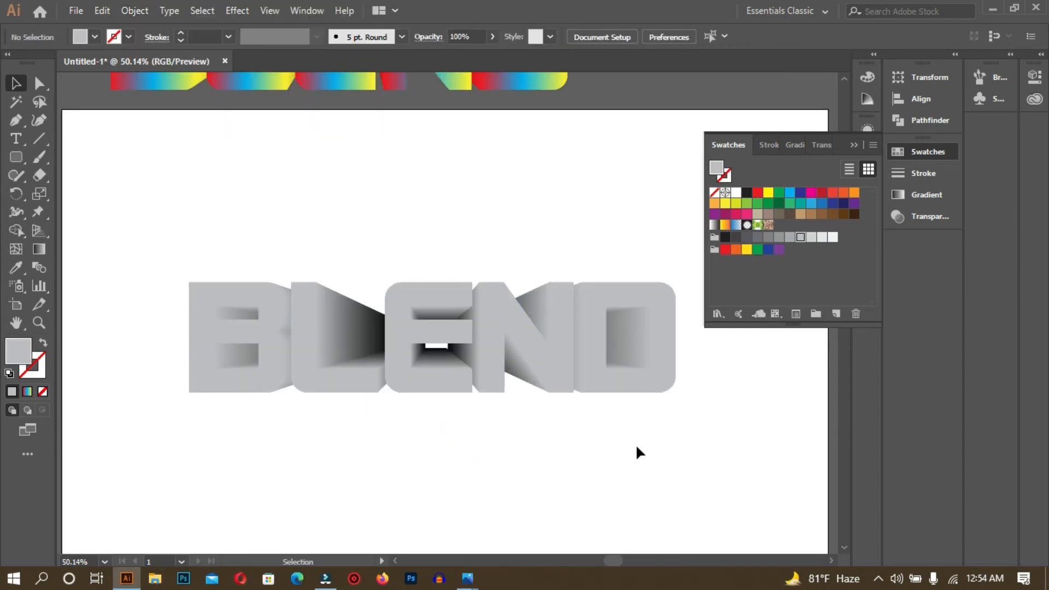
scroll(634, 444, "up", 3)
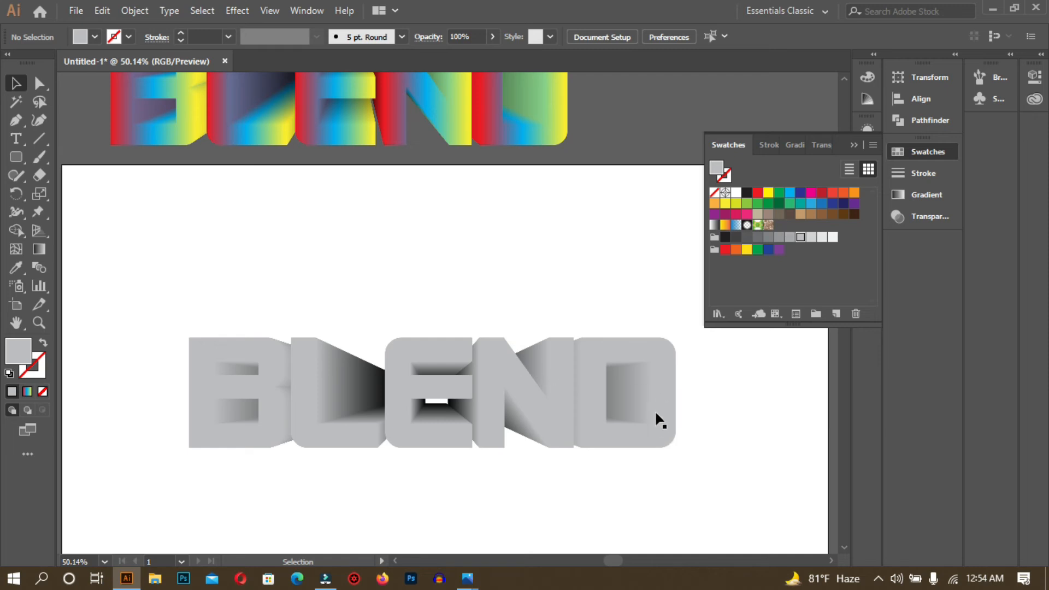
left_click(655, 365)
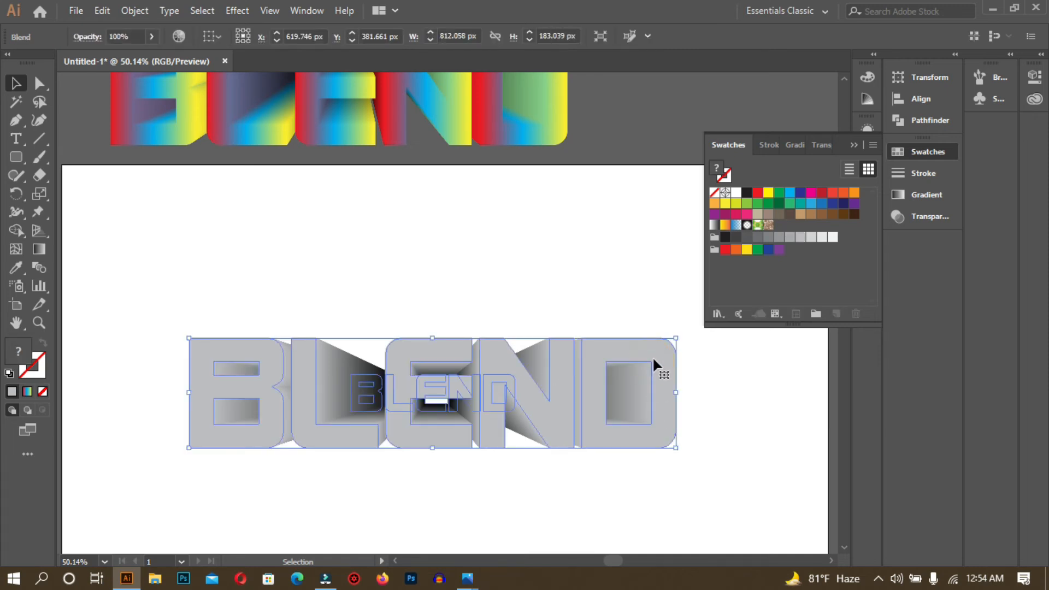
left_click(471, 499)
left_click(285, 369)
- Isolate the BLEND blend group and select its large letters
right_click(284, 371)
left_click(354, 254)
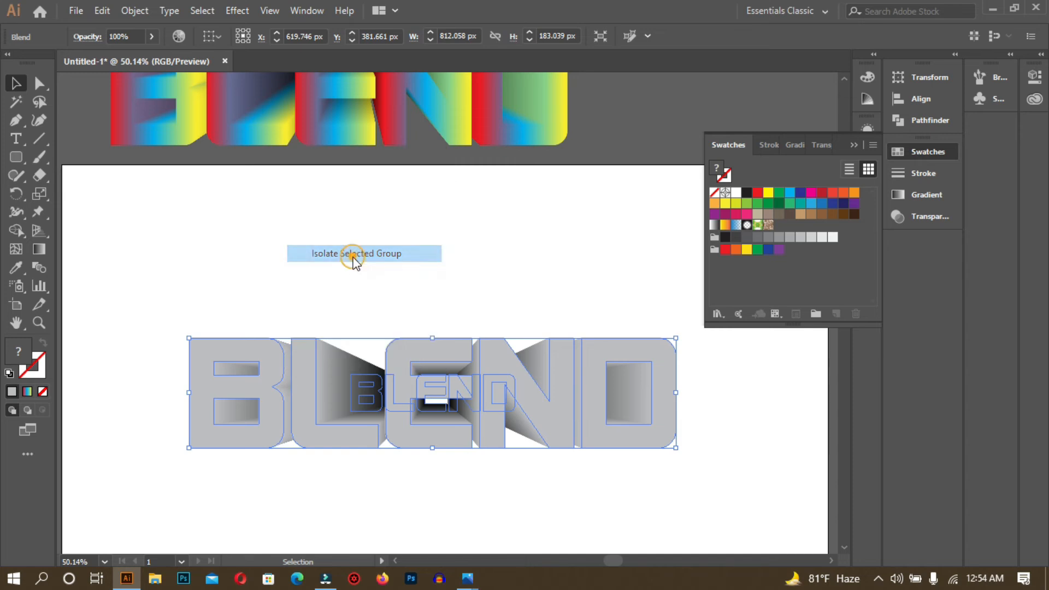
left_click(219, 385)
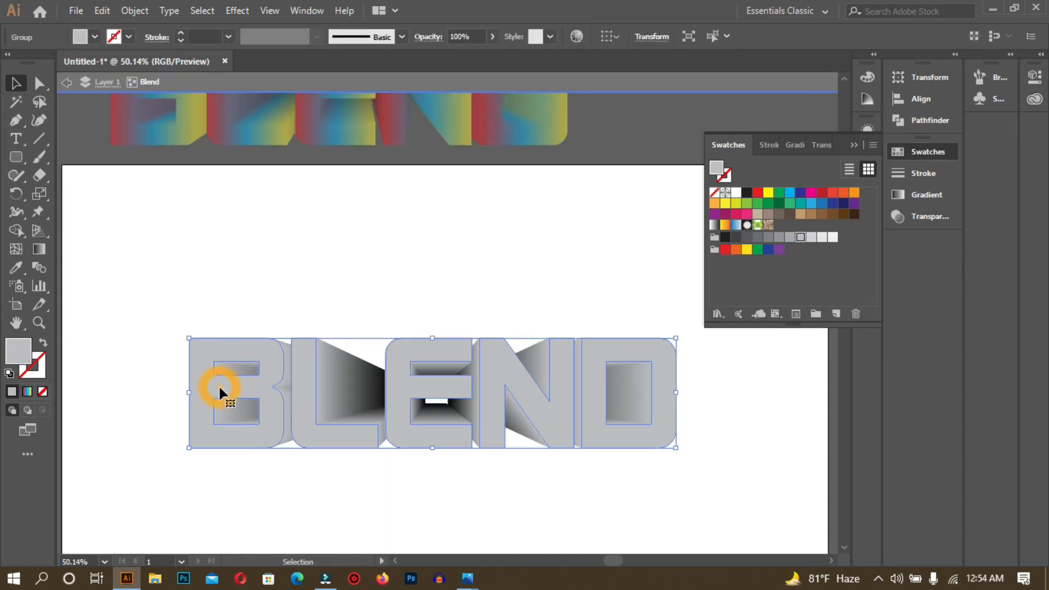
- Try yellow, red and dark navy fills on the BLEND letters
left_click(768, 193)
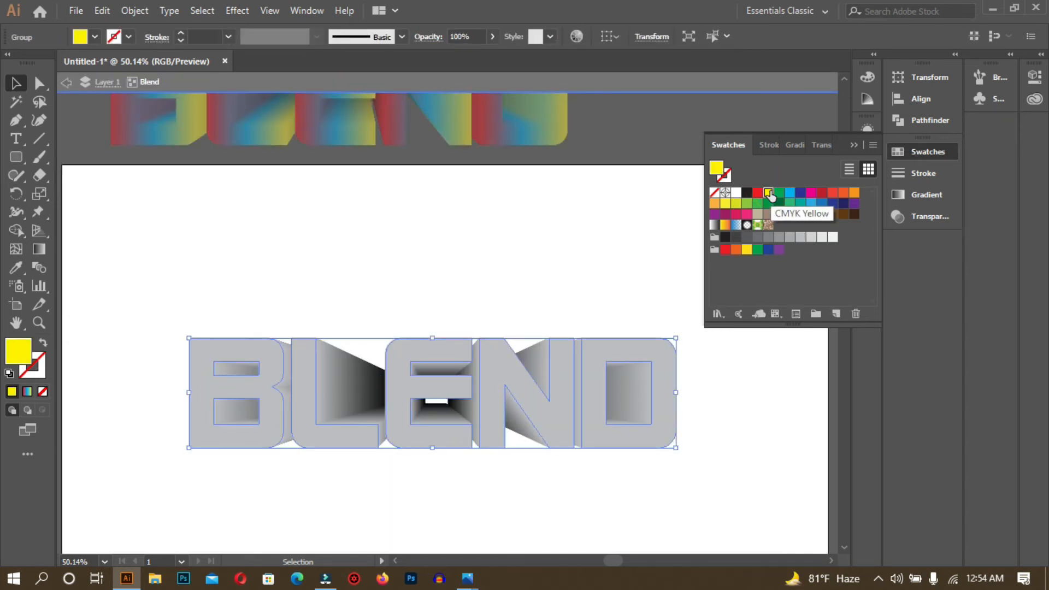
left_click(753, 519)
left_click(401, 419)
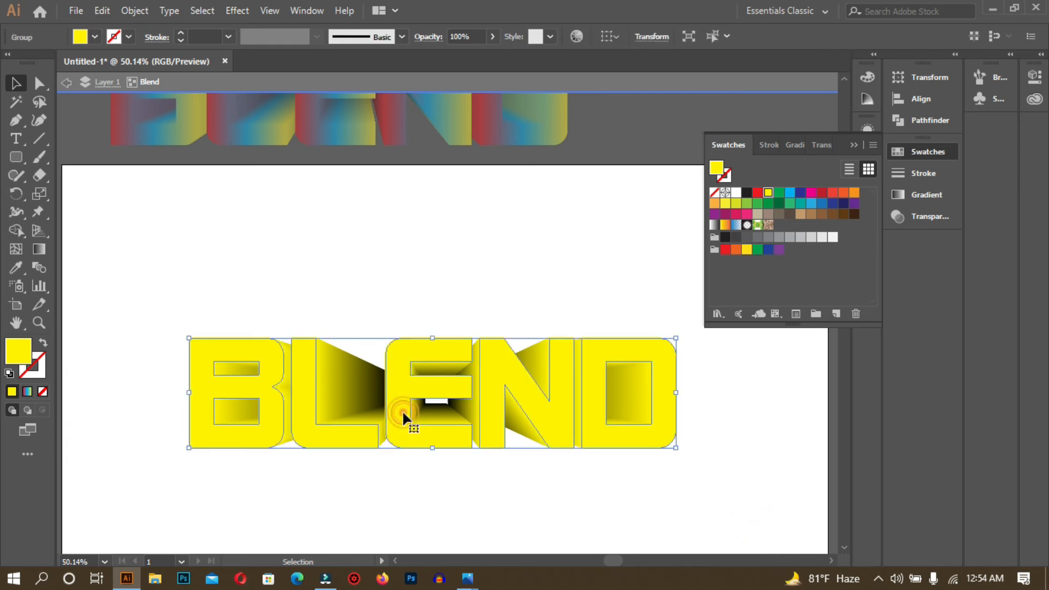
left_click(822, 192)
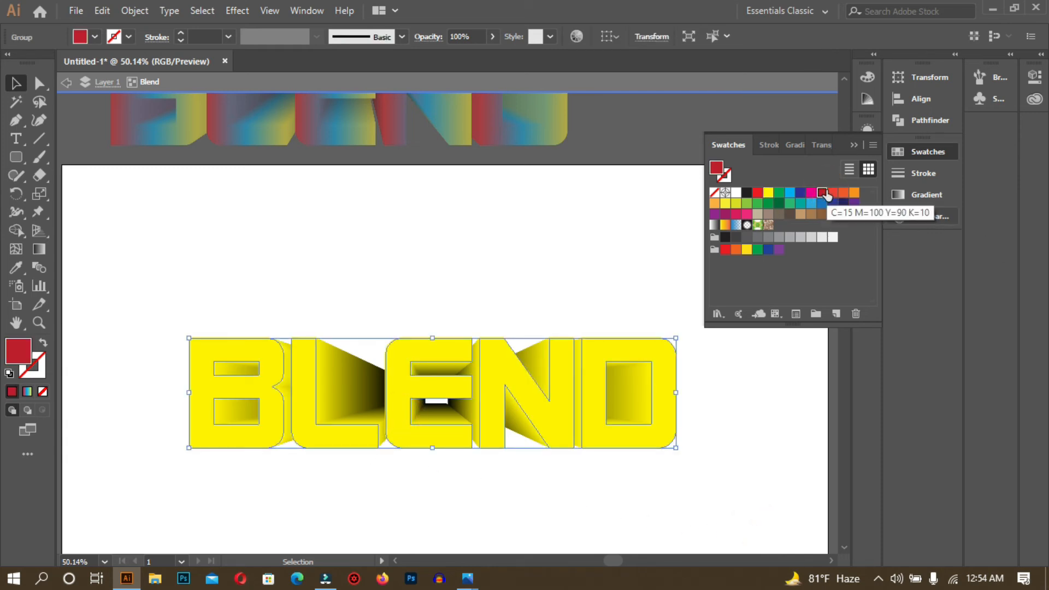
left_click(789, 428)
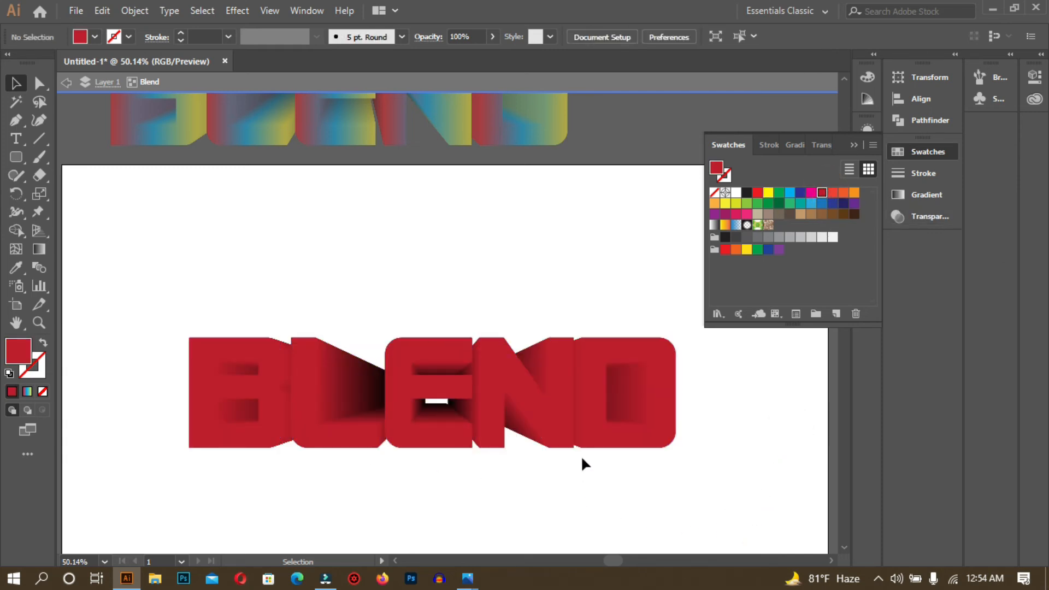
left_click(588, 421)
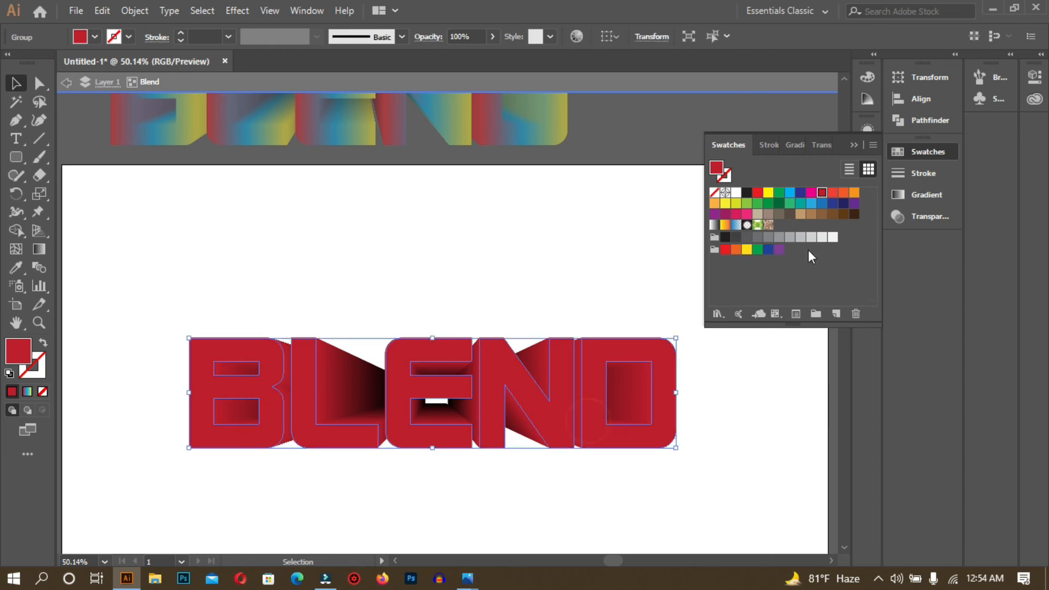
left_click(843, 203)
left_click(673, 488)
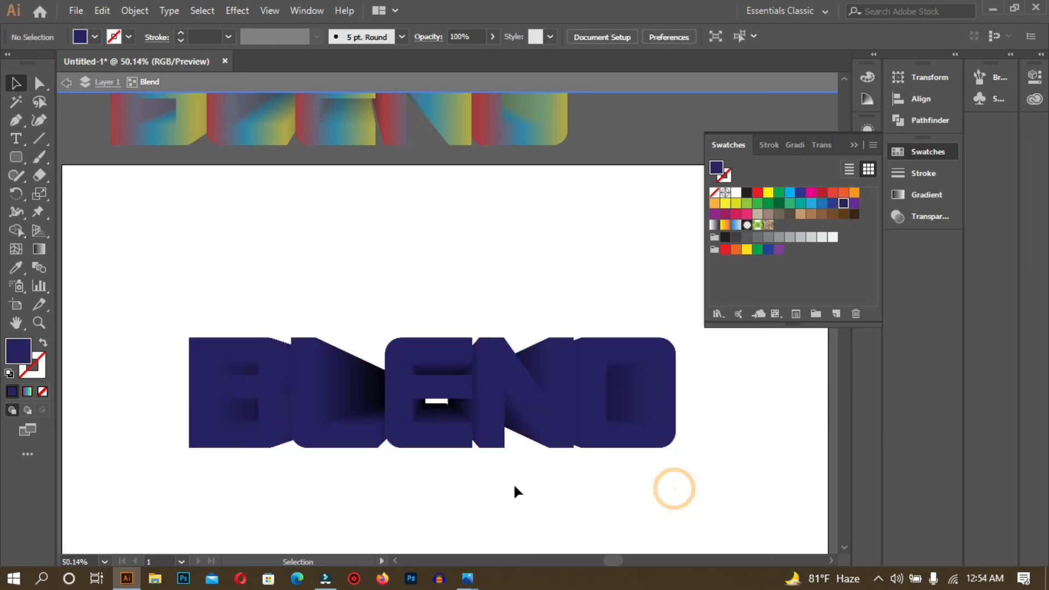
left_click(481, 404)
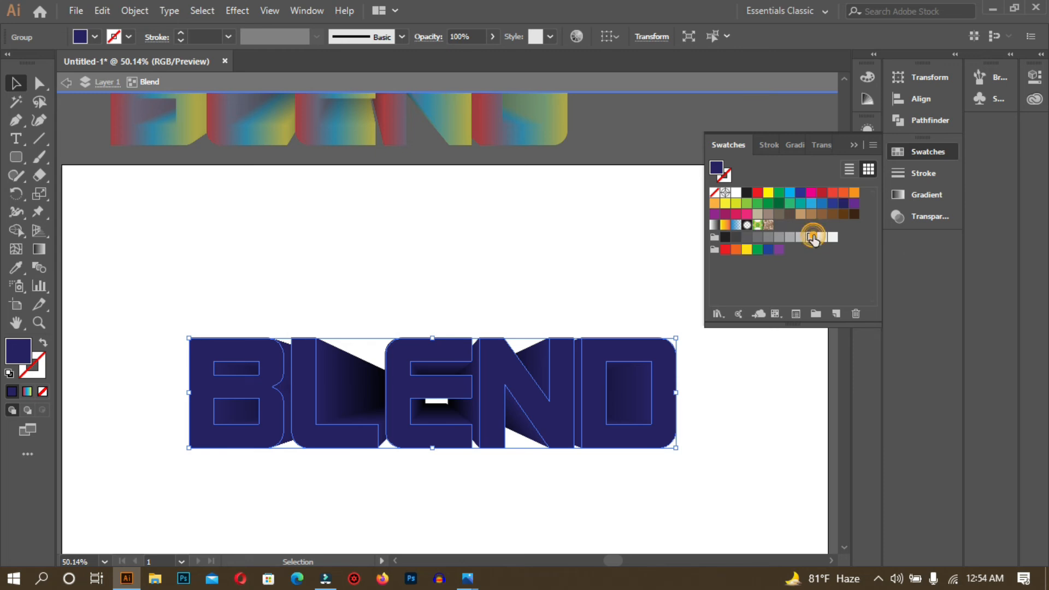
- Set the letters back to light grey, then settle on a green fill
left_click(812, 238)
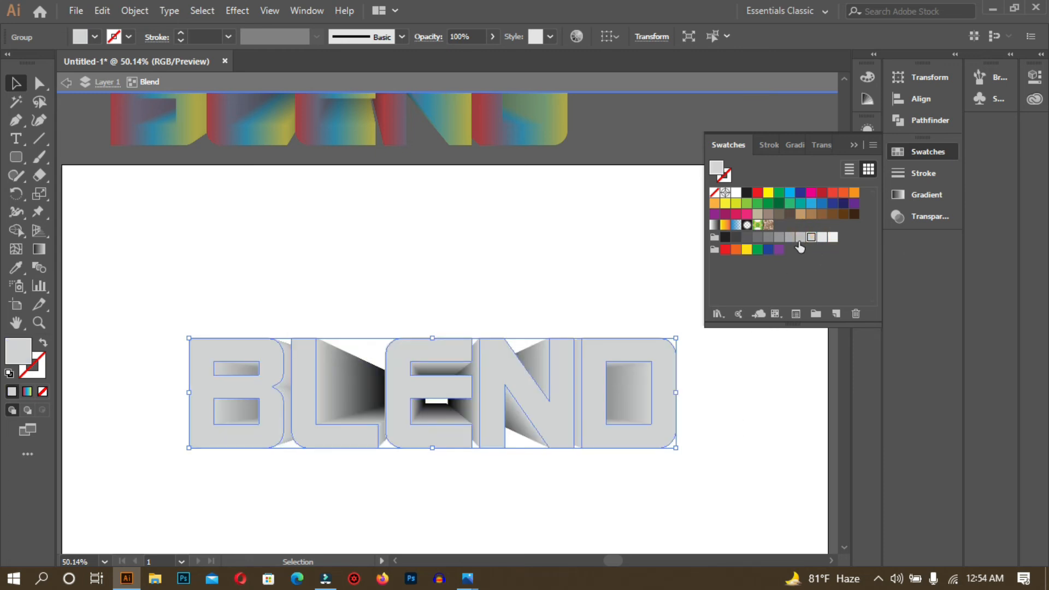
left_click(765, 203)
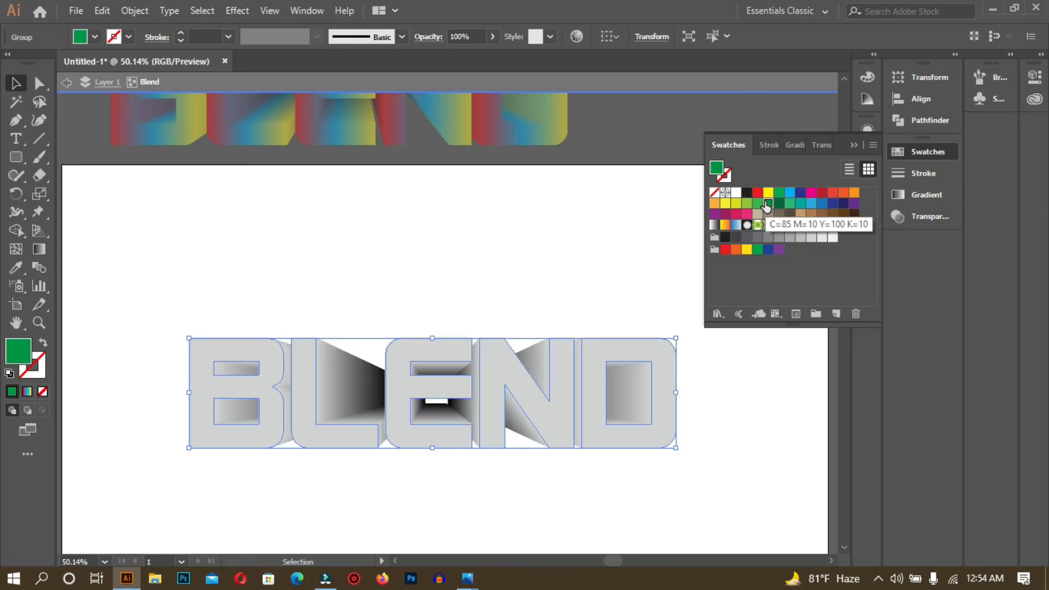
left_click(706, 506)
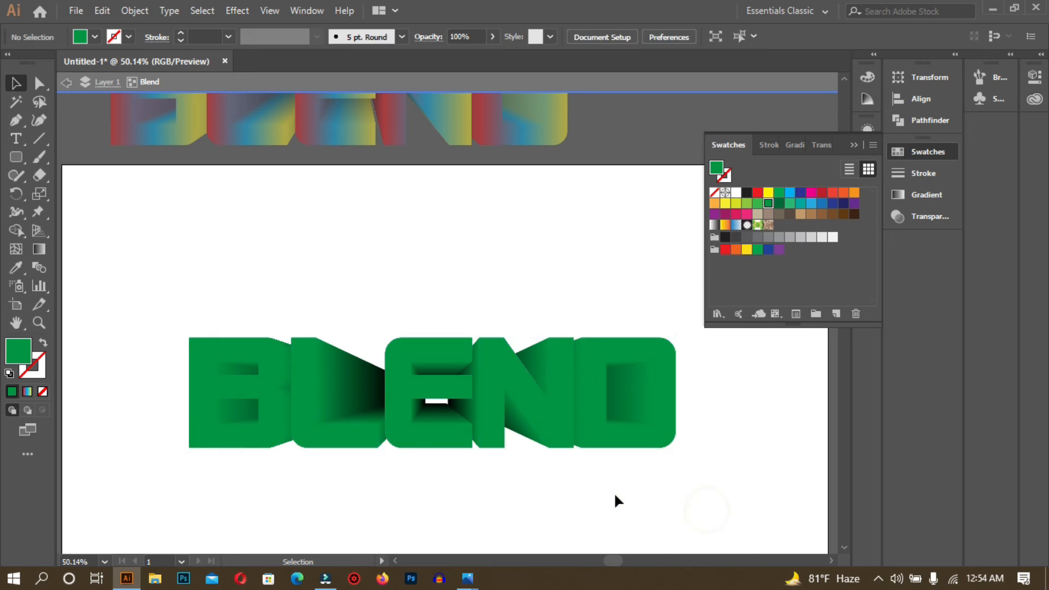
left_click(486, 409)
- Reposition the front BLEND letters back over the small copy to reshape the extrusion
left_click_drag(304, 368, 414, 518)
left_click_drag(483, 392, 481, 303)
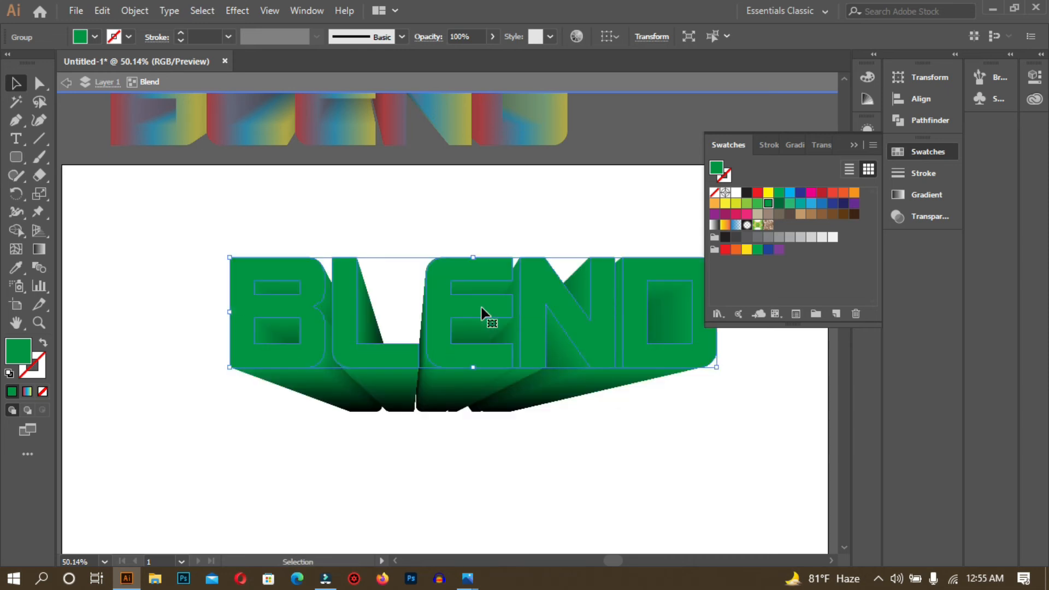
left_click(509, 424)
left_click_drag(485, 366, 470, 459)
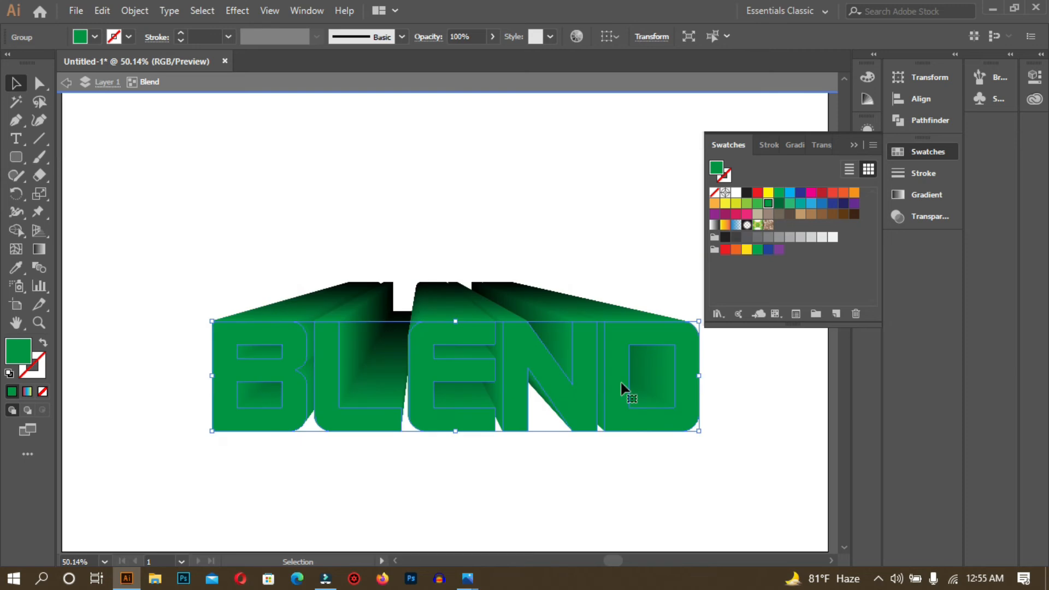
left_click_drag(497, 386, 490, 344)
- Fill the front letters dark green after briefly trying yellow
left_click(767, 194)
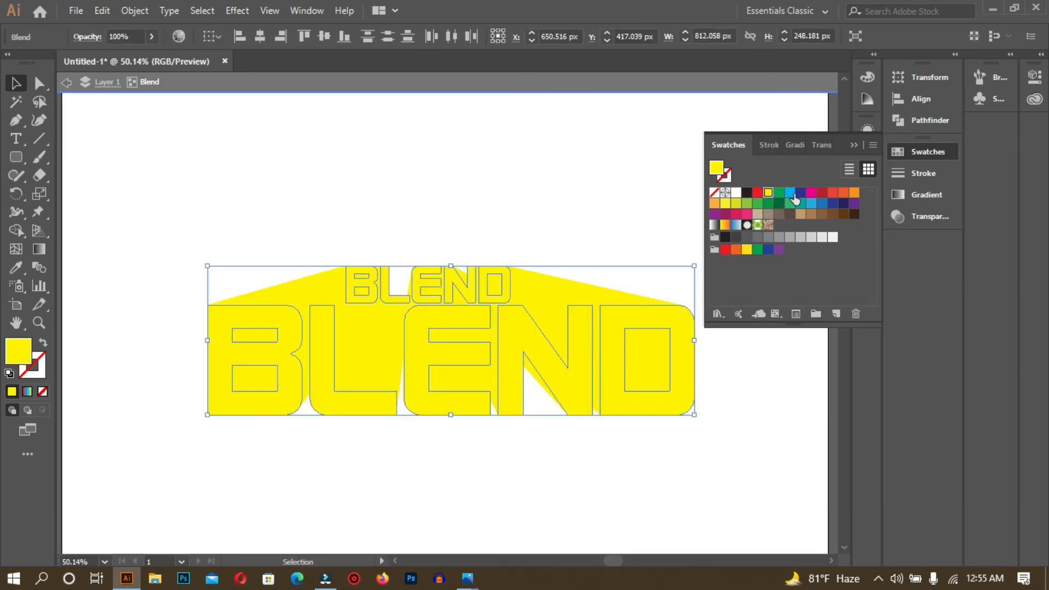
left_click(779, 193)
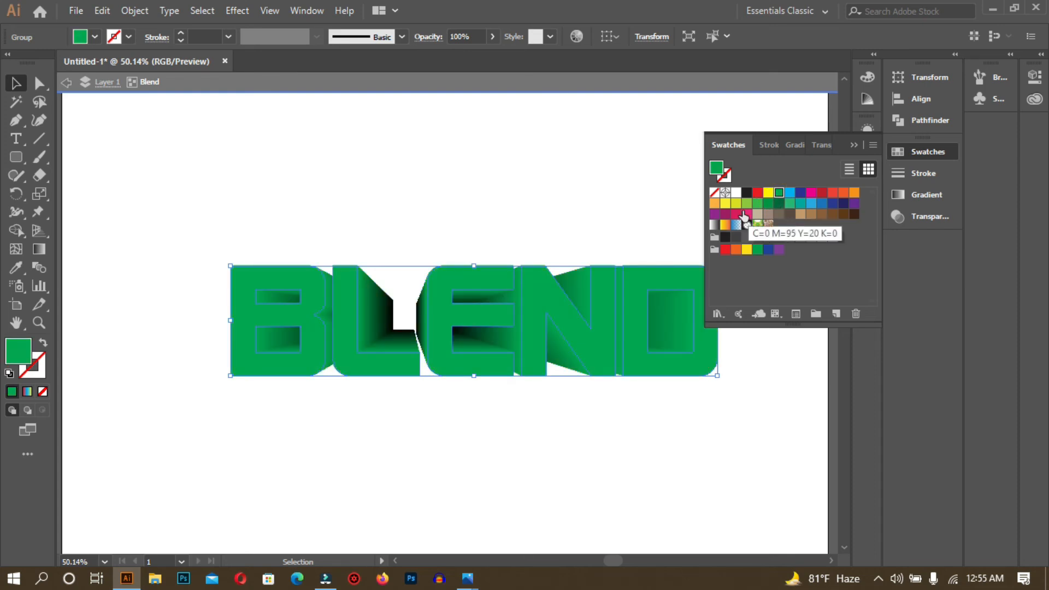
left_click(779, 203)
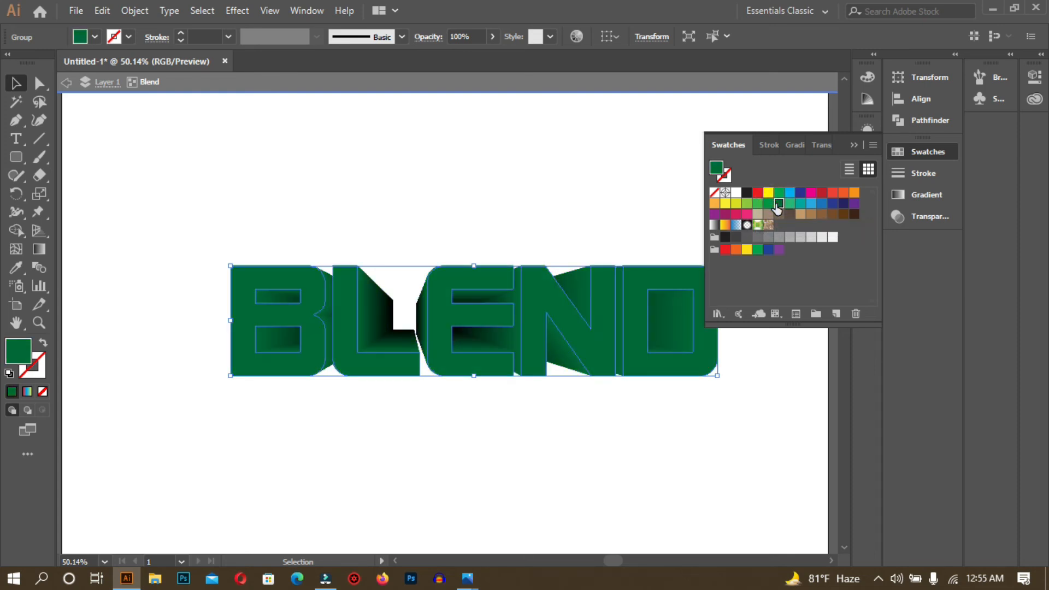
left_click(776, 207)
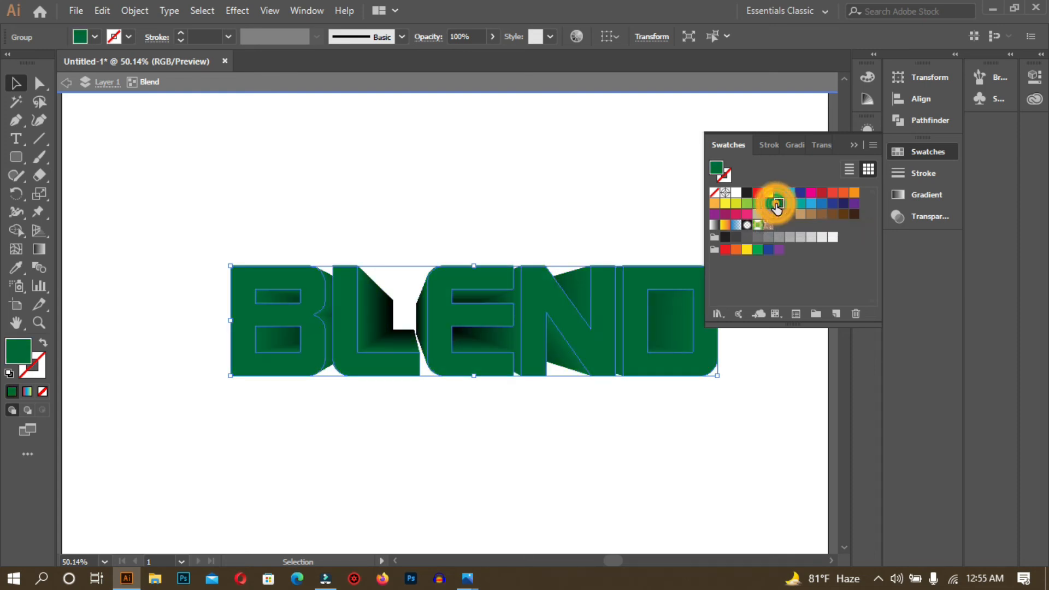
- Edit the dark green swatch to R 0, G 68, B 0 with Preview on
double_click(777, 206)
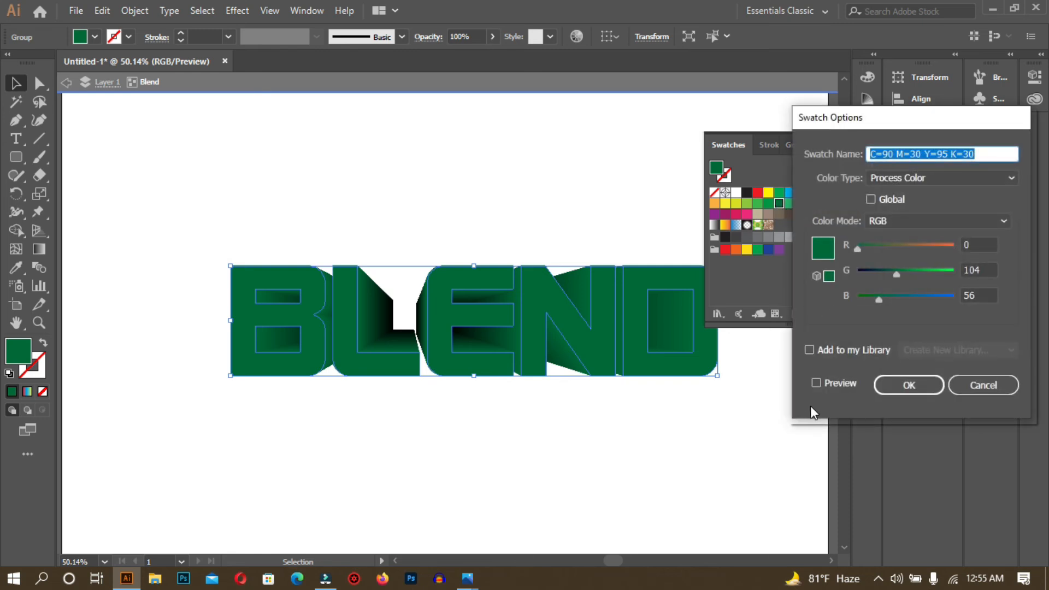
left_click(816, 382)
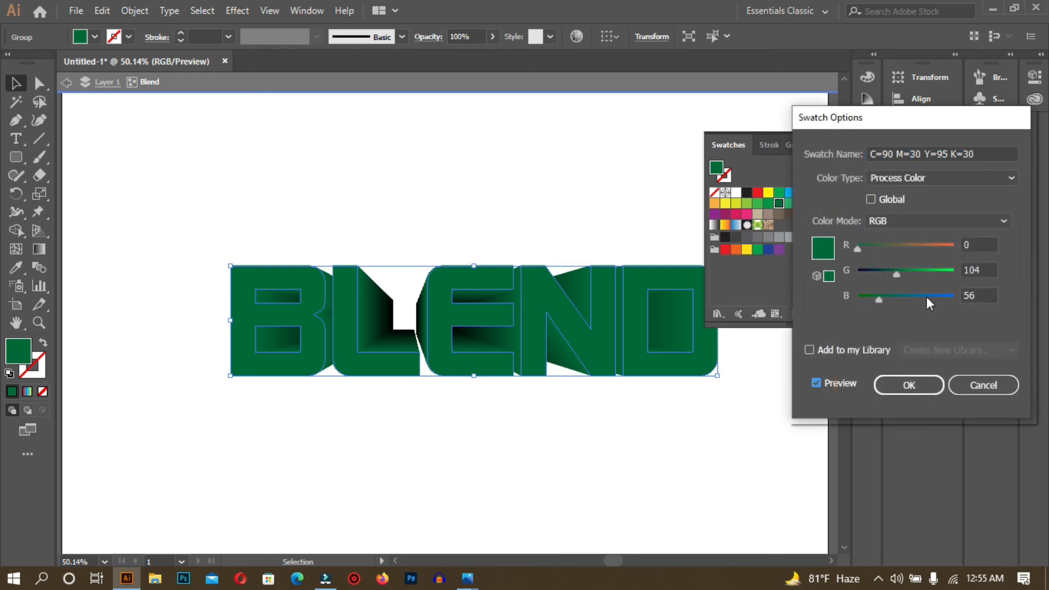
left_click_drag(882, 296, 792, 308)
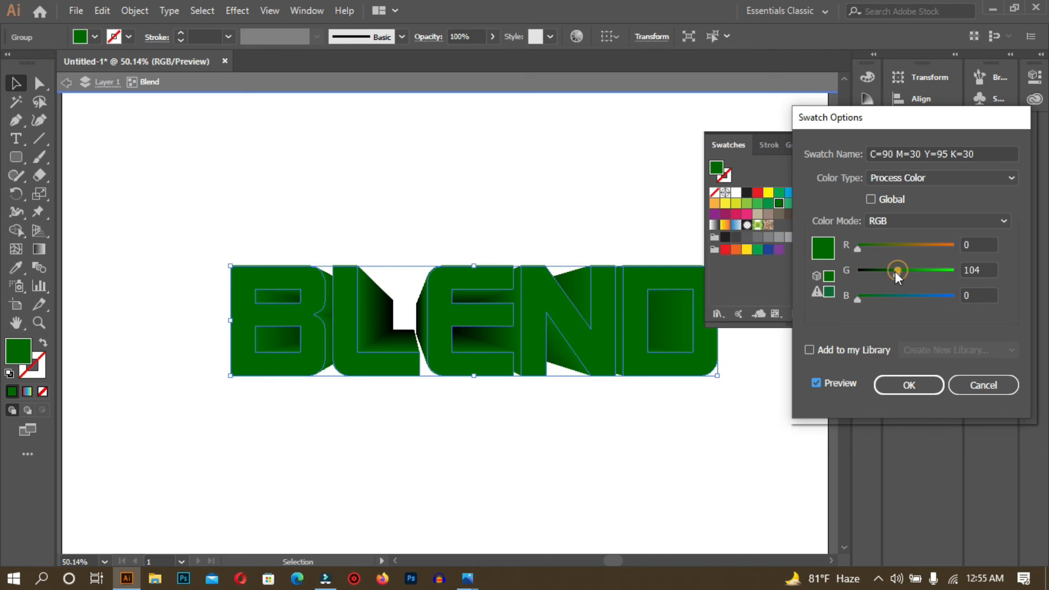
left_click_drag(895, 271, 883, 274)
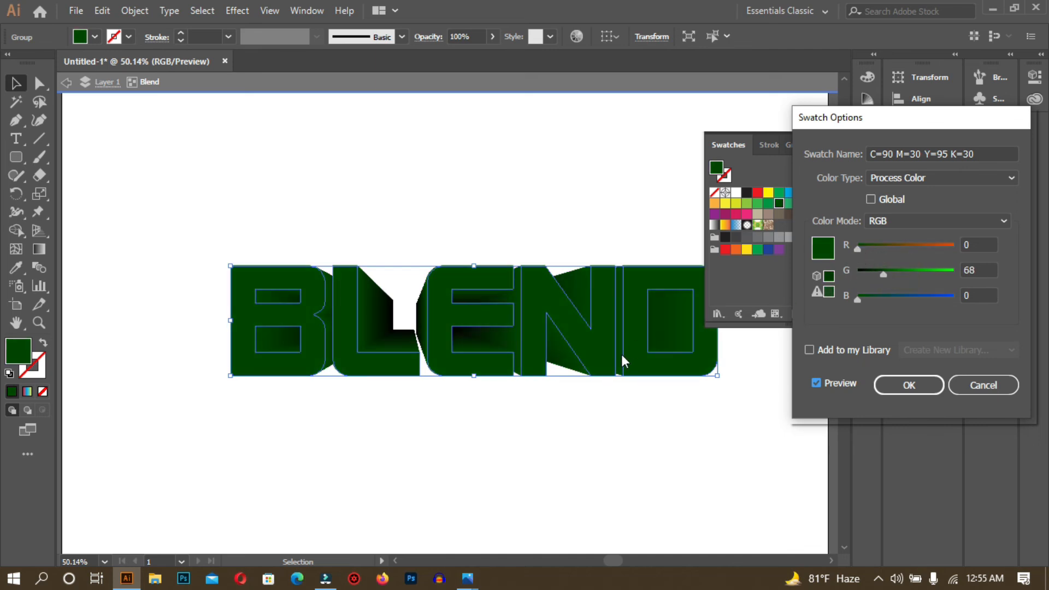
mouse_move(884, 273)
left_mouse_down()
mouse_move(943, 274)
mouse_move(885, 272)
left_mouse_up()
left_click(908, 384)
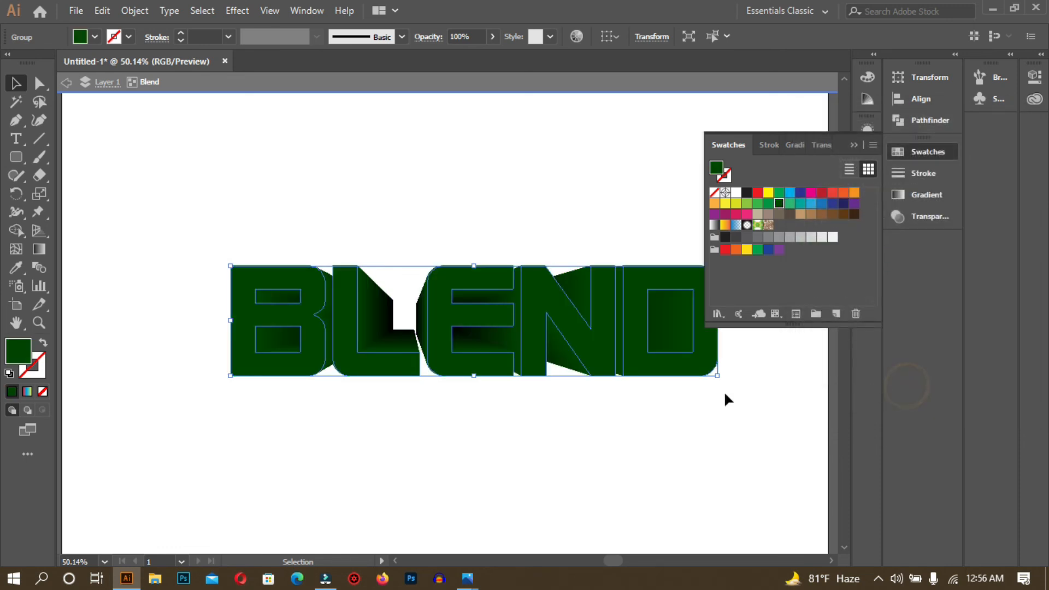
- Move the BLEND group to the left
left_click(697, 415)
left_click_drag(344, 340, 289, 339)
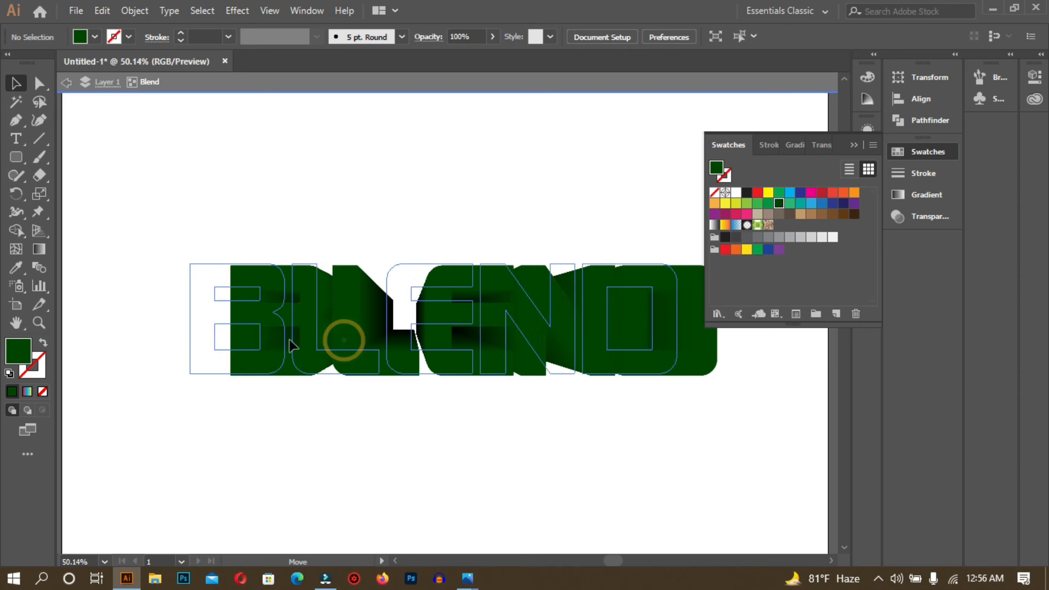
left_click(483, 431)
- Recolour the BLEND artwork light grey, then a darker medium grey
left_click(380, 365)
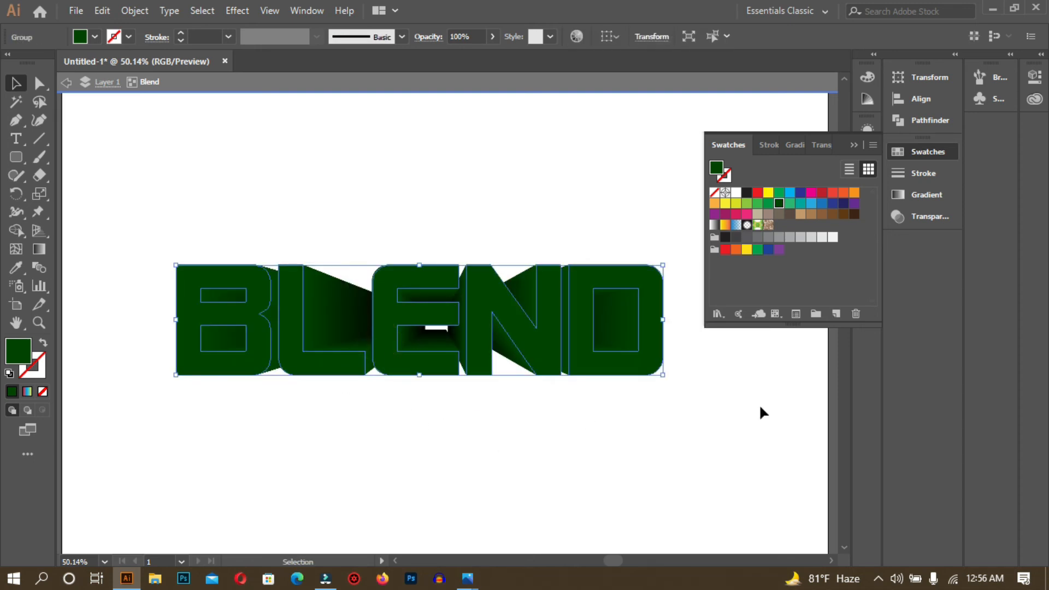
left_click(822, 237)
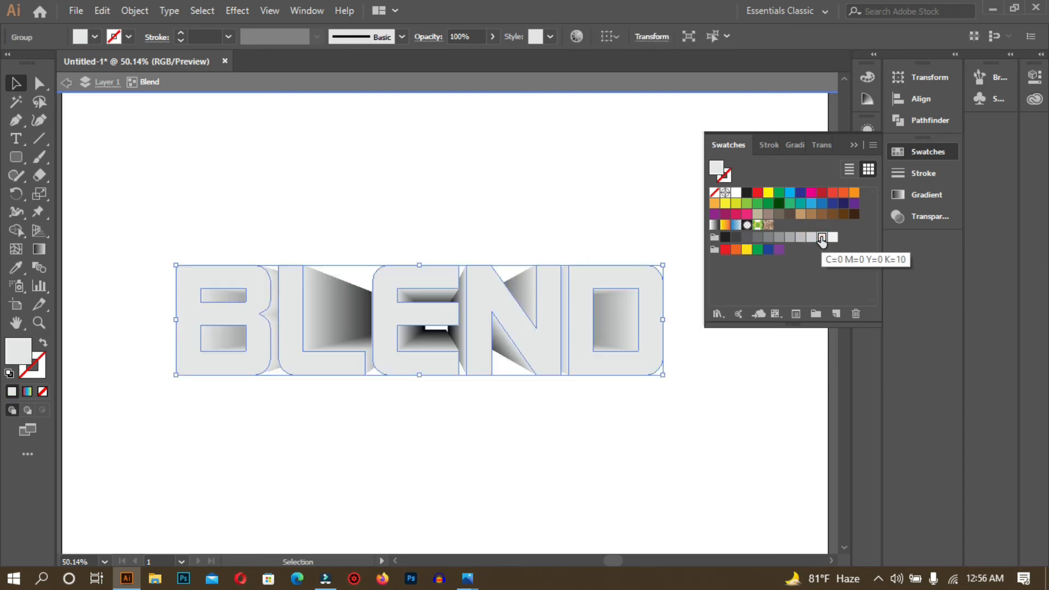
left_click(648, 458)
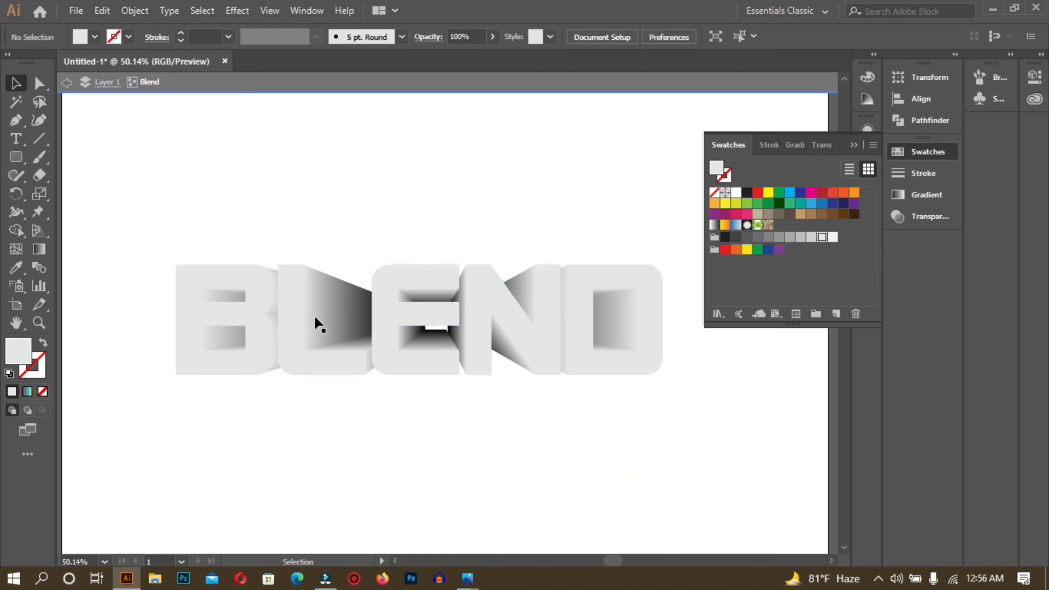
left_click(520, 343)
left_click(789, 238)
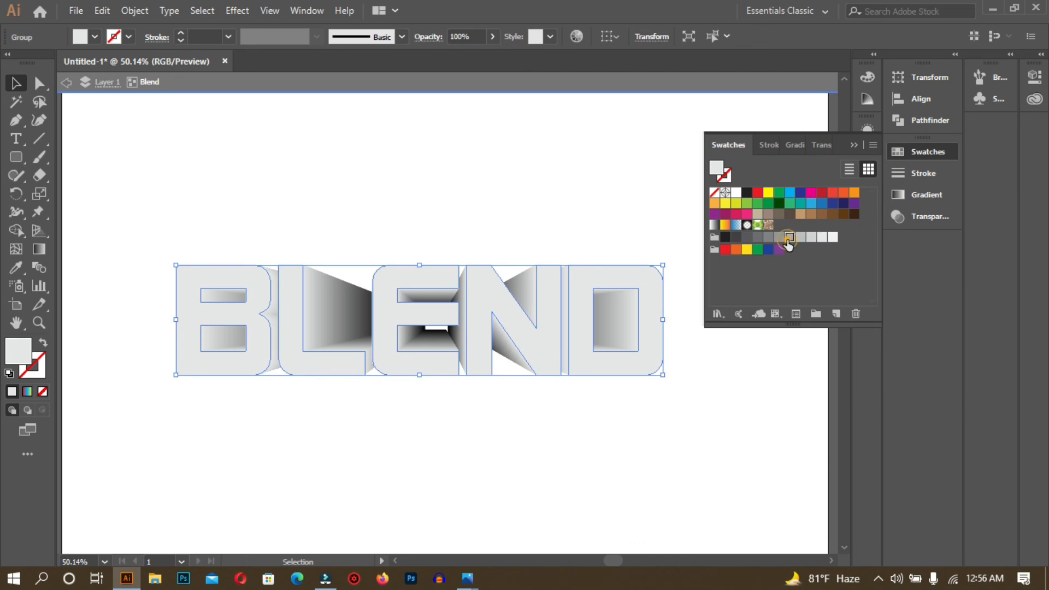
left_click(768, 421)
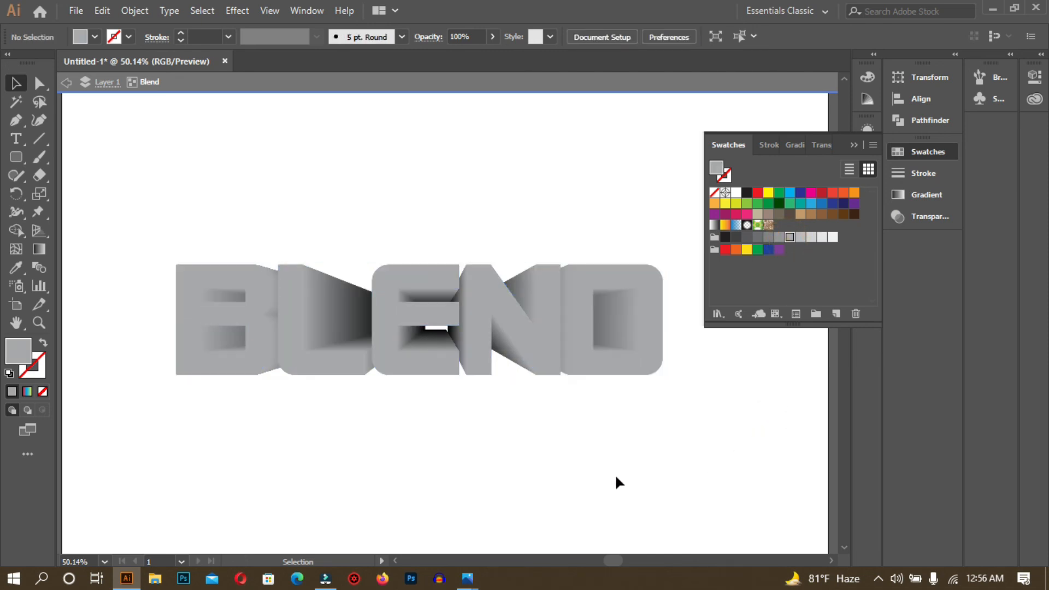
scroll(645, 436, "up", 2)
scroll(701, 456, "up", 1)
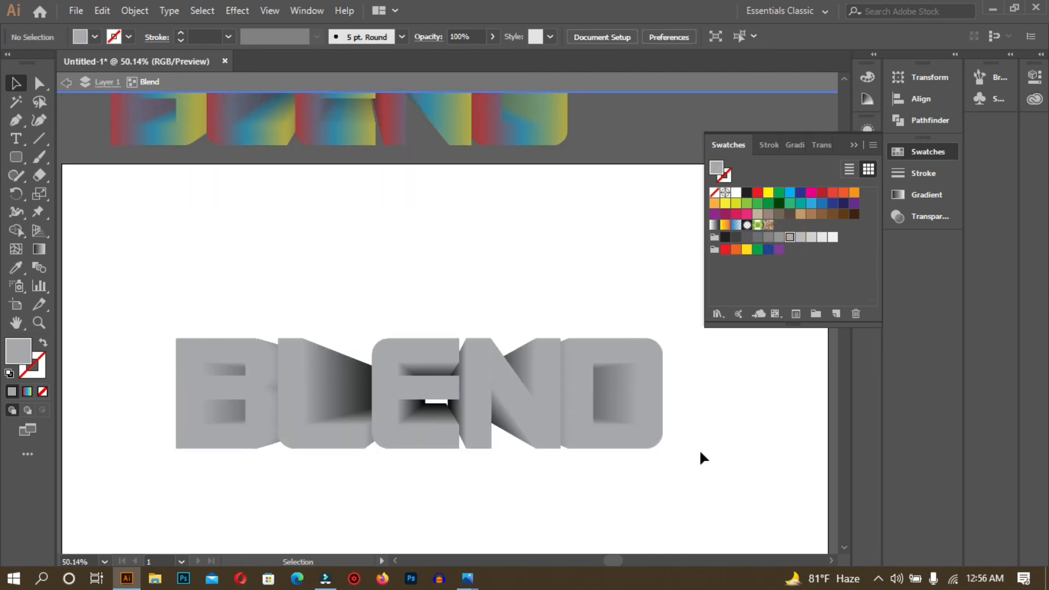
- Exit the blend's isolation mode to return to the whole document
scroll(475, 124, "up", 4)
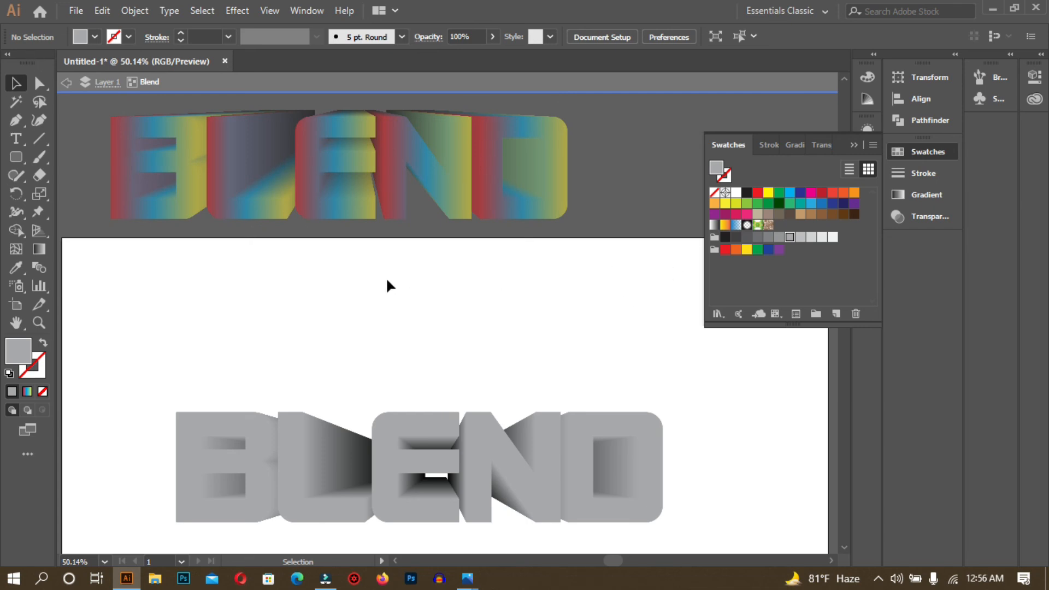
left_click(66, 83)
left_click(66, 84)
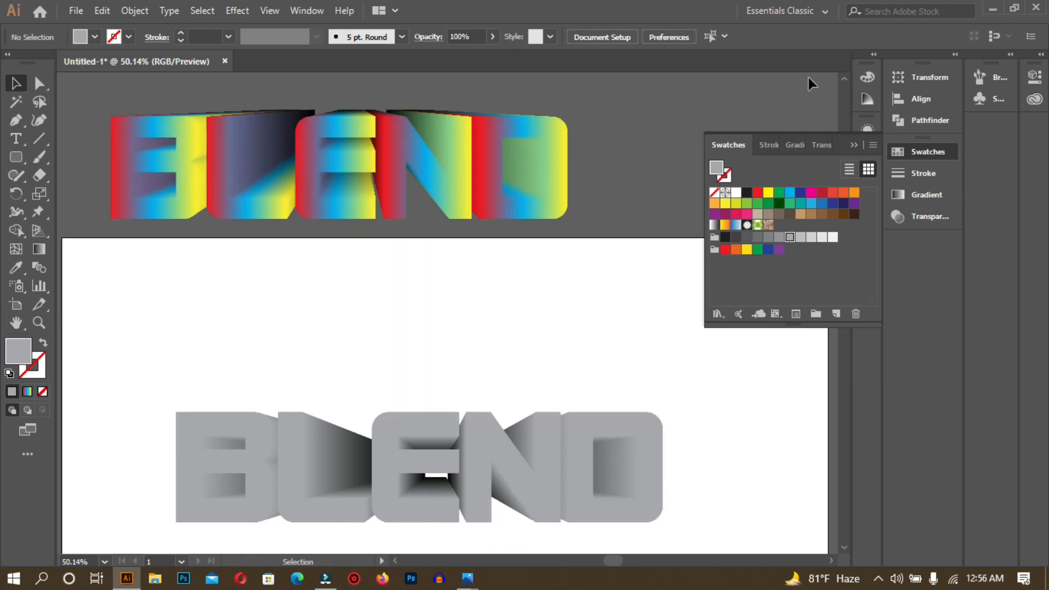
- Drag the rainbow BLEND down onto the artboard, just above the grey BLEND
scroll(590, 300, "down", 2)
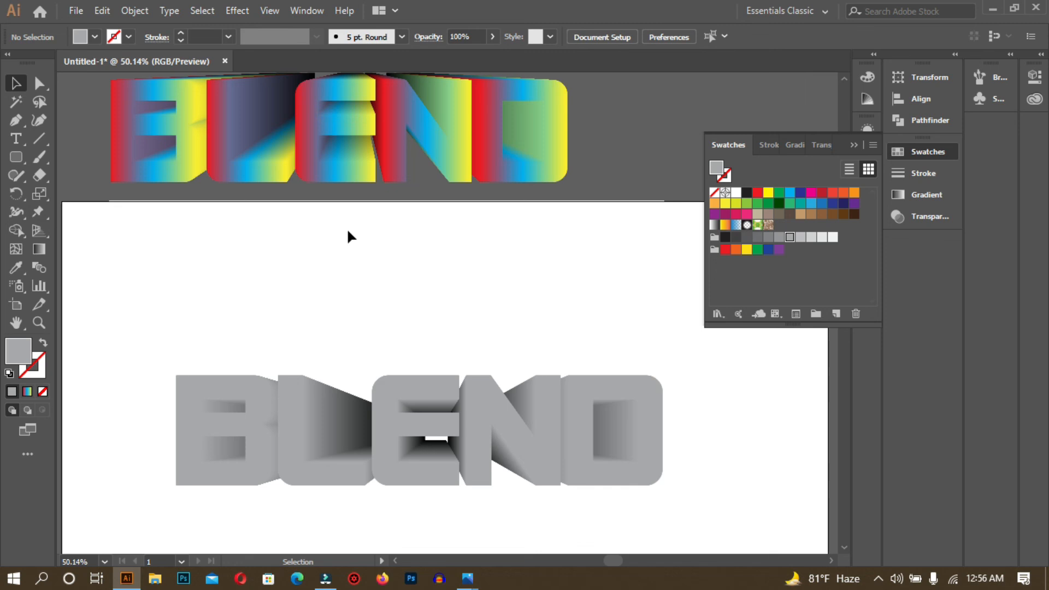
scroll(346, 233, "up", 3)
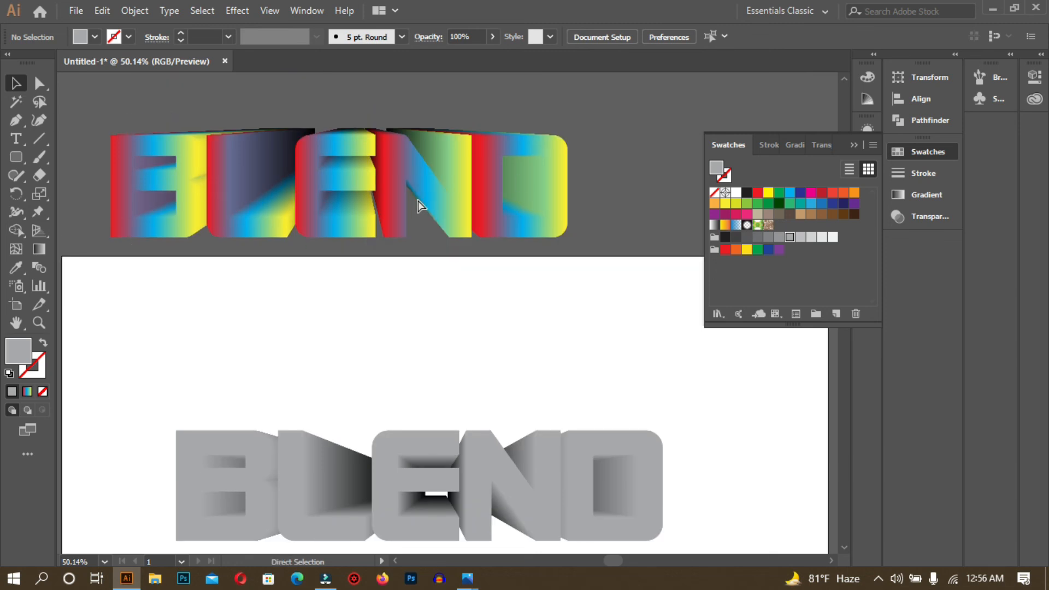
left_click(352, 173)
left_click_drag(360, 188, 405, 350)
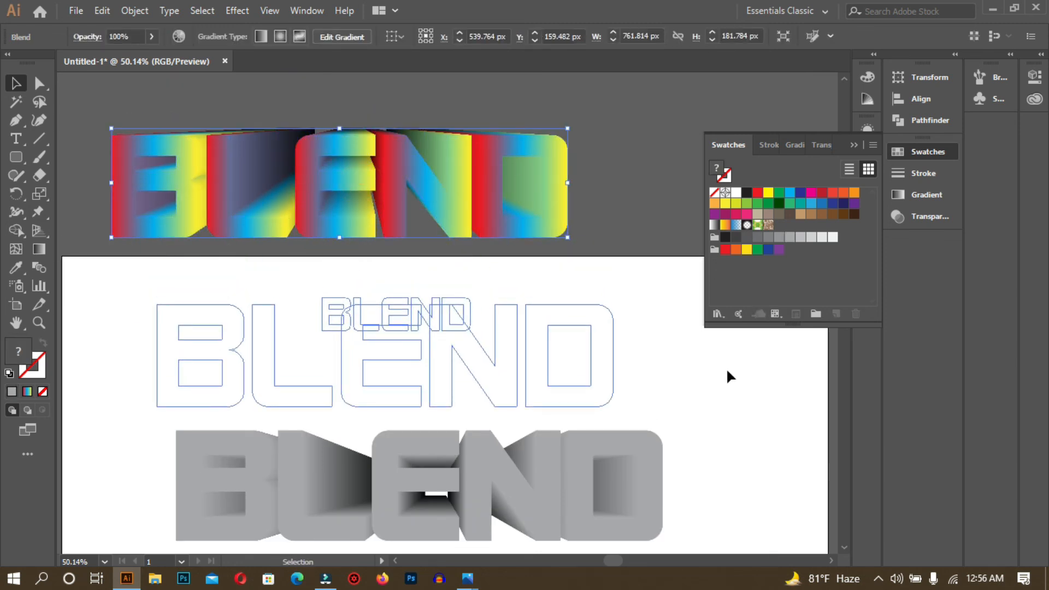
scroll(726, 368, "down", 5)
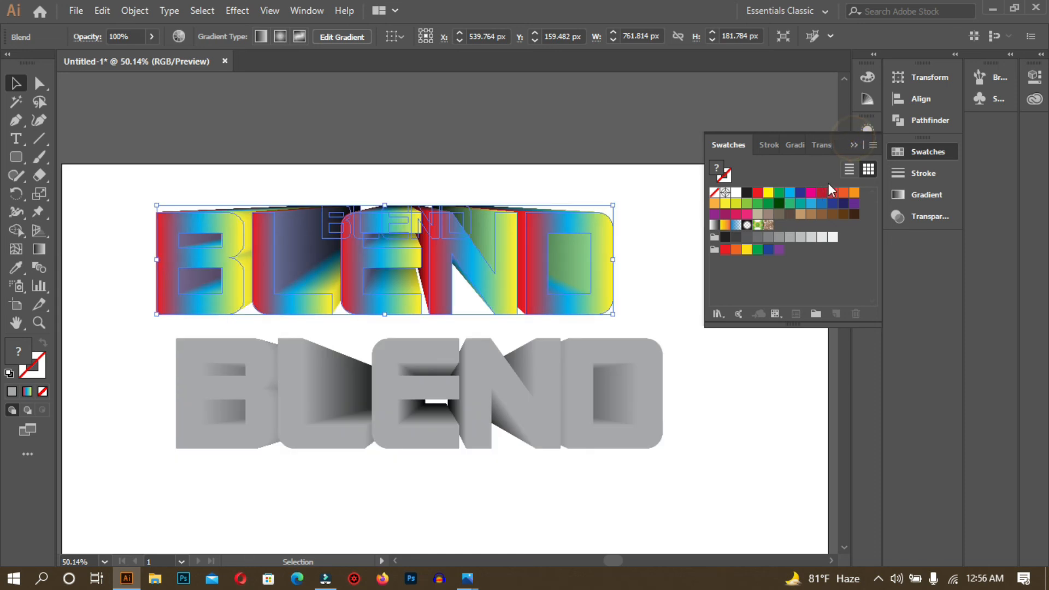
left_click(852, 145)
scroll(776, 249, "down", 5)
- Zoom out, move the grey BLEND lower and shift the rainbow BLEND down and right
key("a")
key("ctrl+minus")
key("v")
key("ctrl+minus")
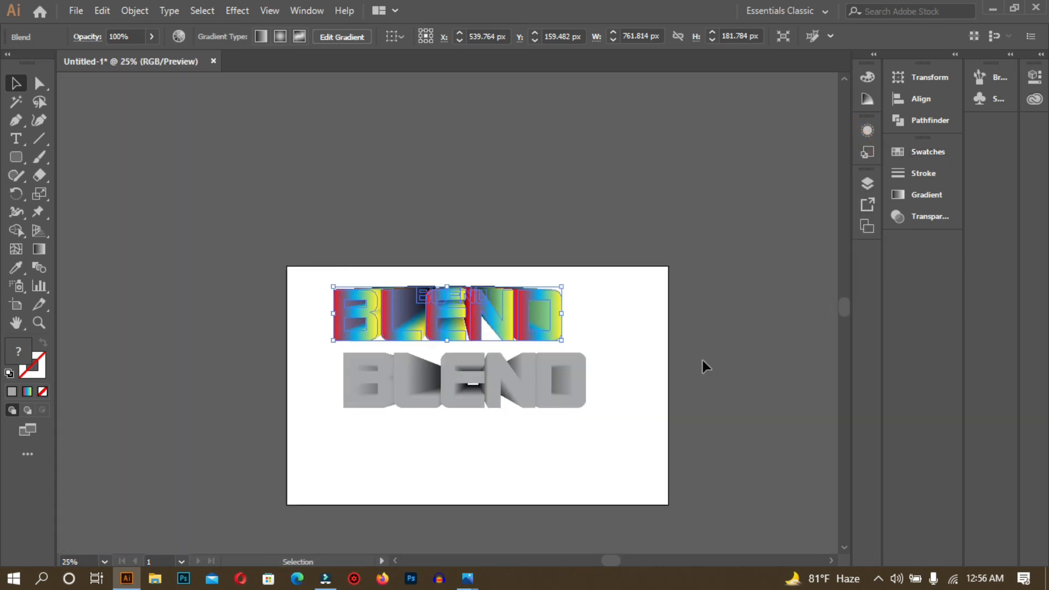
left_click(574, 483)
left_click_drag(357, 389, 364, 430)
left_click_drag(438, 308, 458, 337)
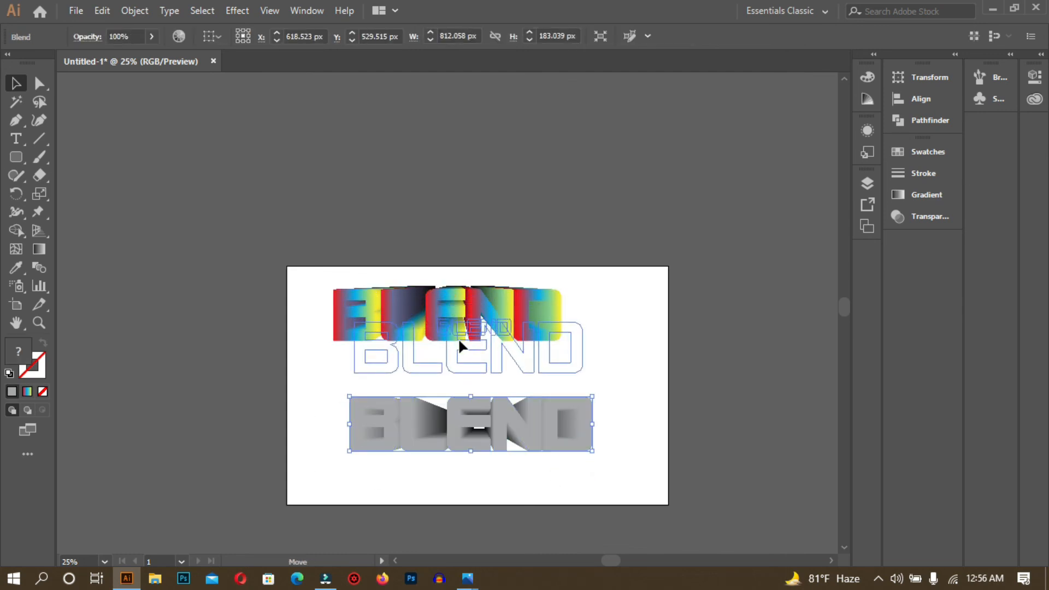
left_click(629, 445)
- Draw a rectangle with the Rectangle Tool spanning the entire artboard
key("ctrl+equal")
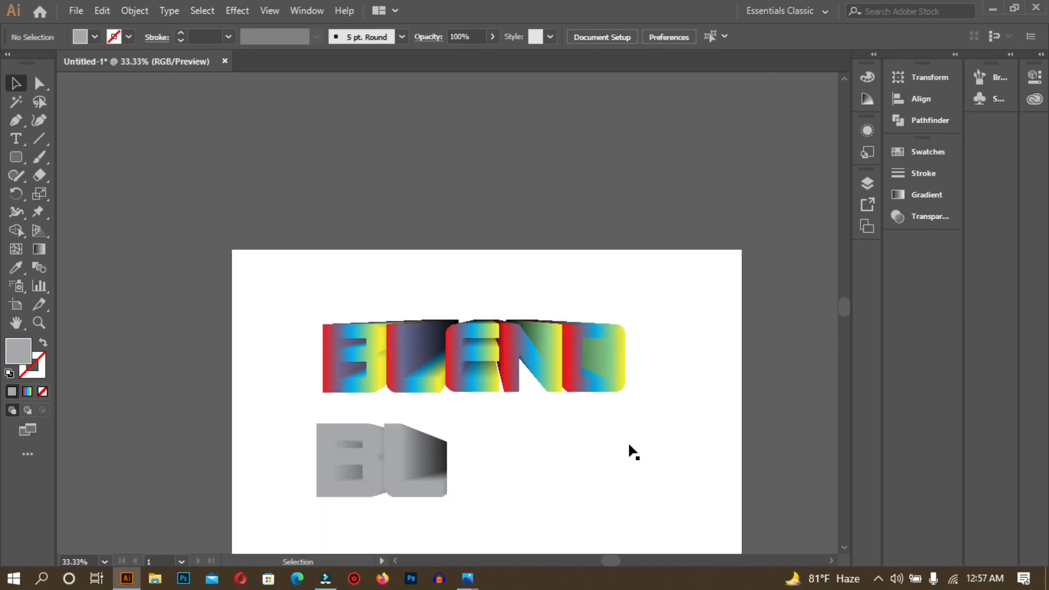
scroll(623, 449, "down", 3)
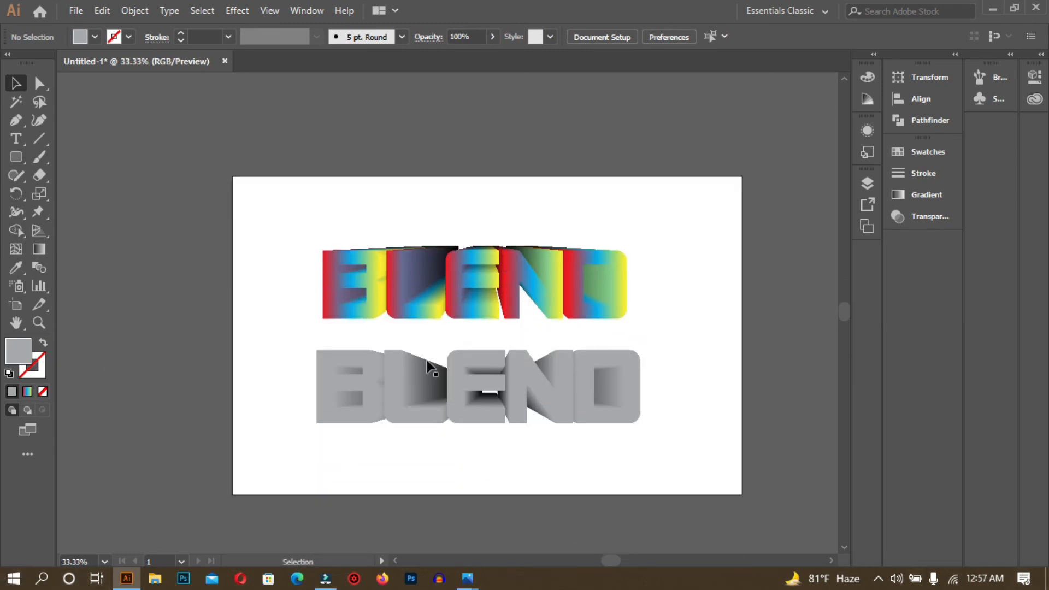
left_click(19, 161)
left_click(72, 158)
left_click_drag(232, 175, 740, 496)
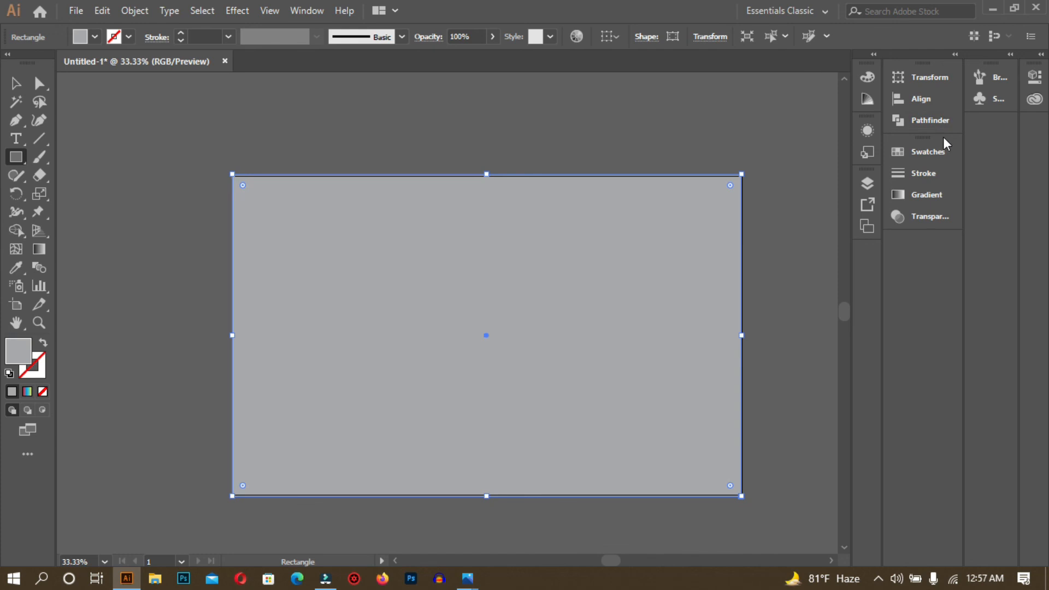
- Fill the full-artboard rectangle with black and send it to the back behind both BLEND texts
left_click(940, 150)
left_click(746, 192)
right_click(517, 236)
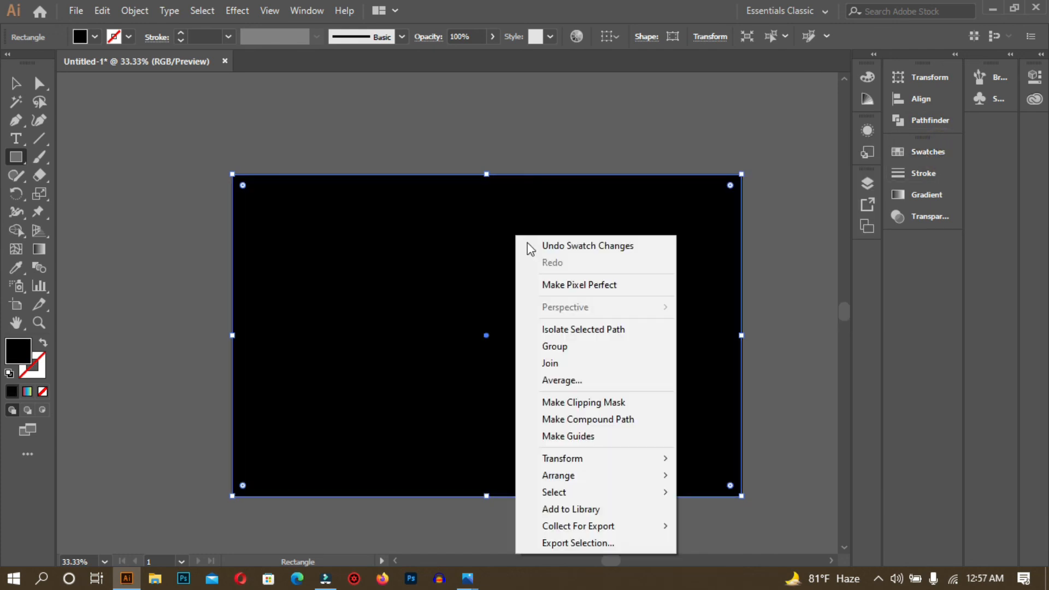
mouse_move(597, 476)
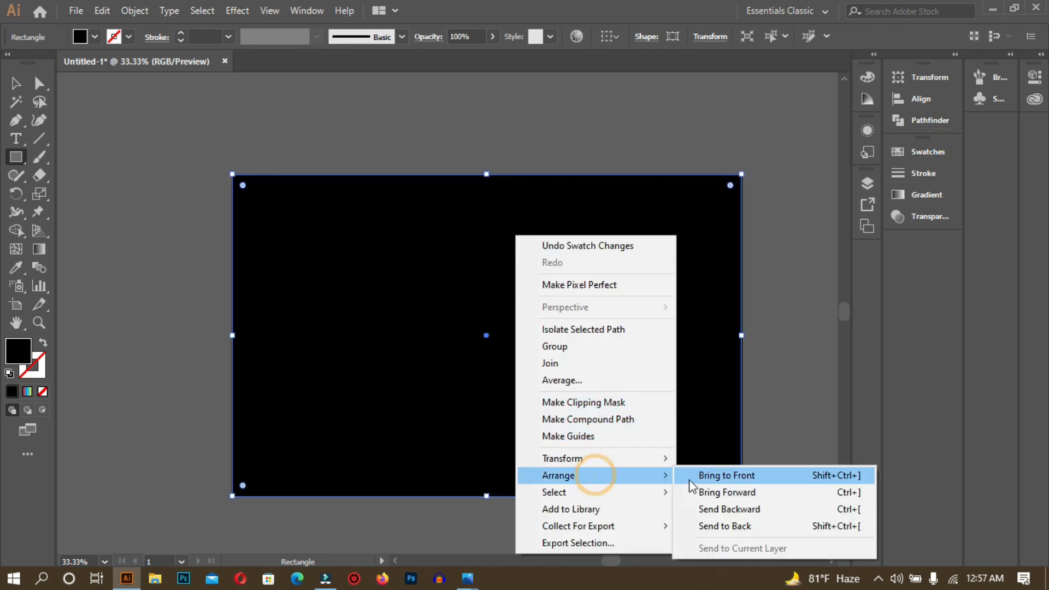
left_click(746, 527)
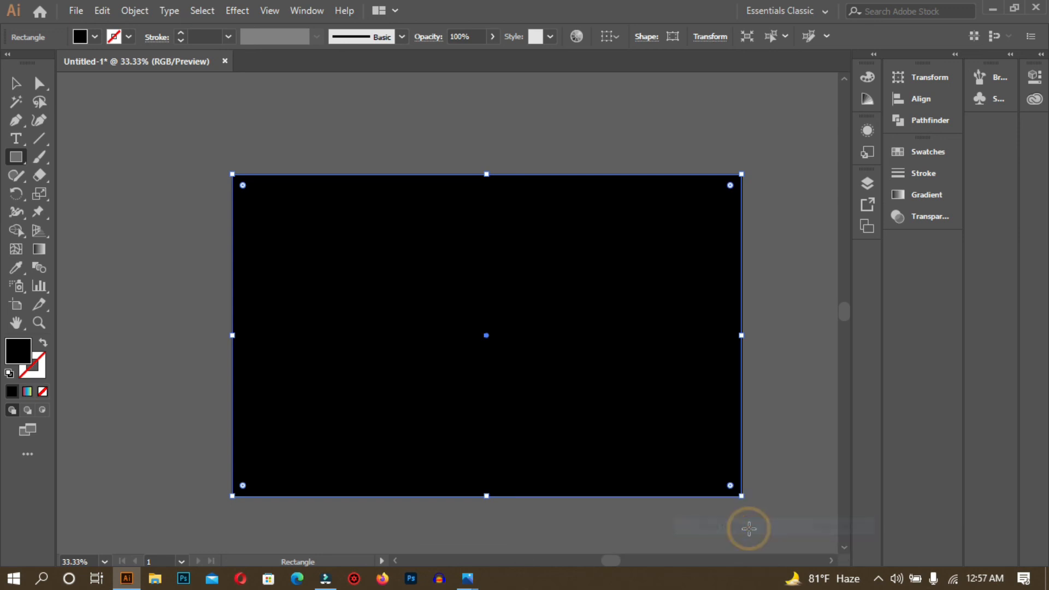
key("v")
left_click(804, 460)
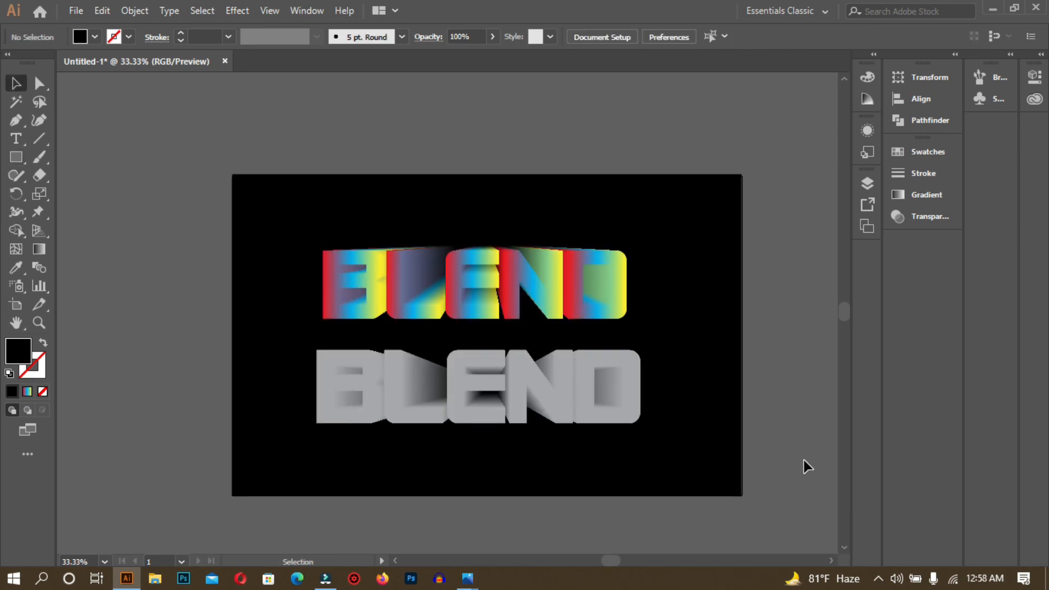